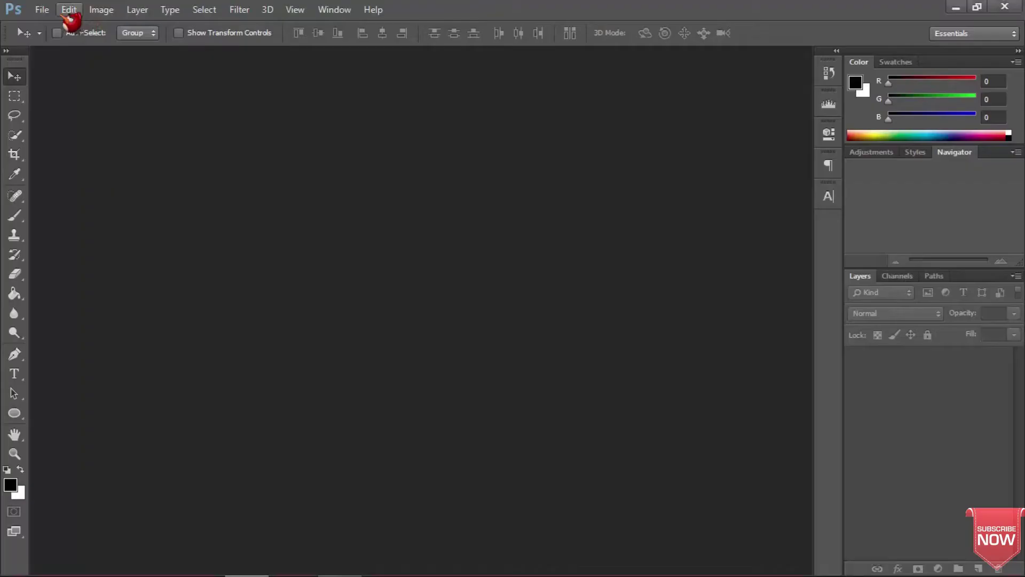
Create a 4000 × 3000 pixel document at 500 pixels/inch with a white background.
left_click(50, 9)
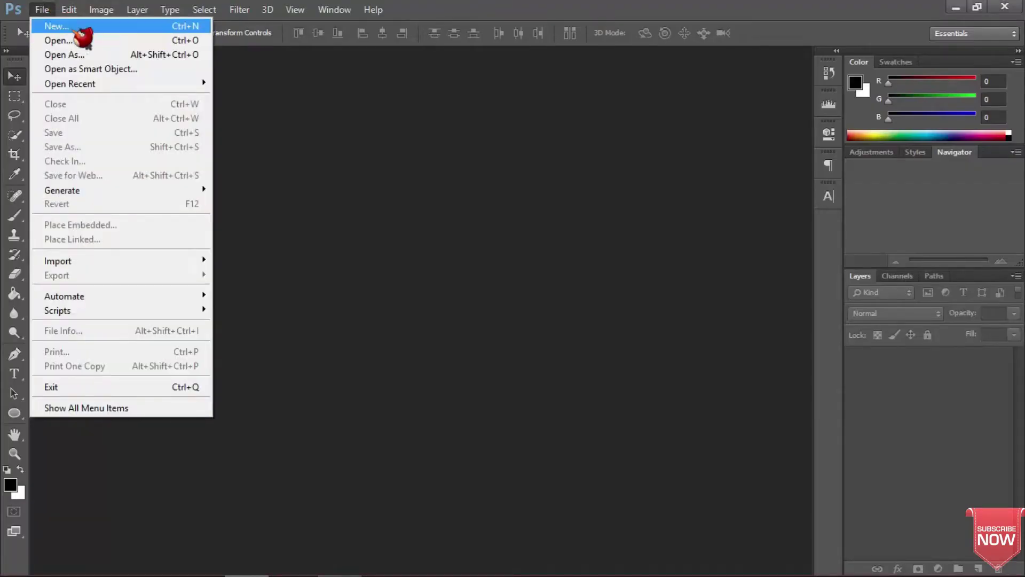
left_click(77, 27)
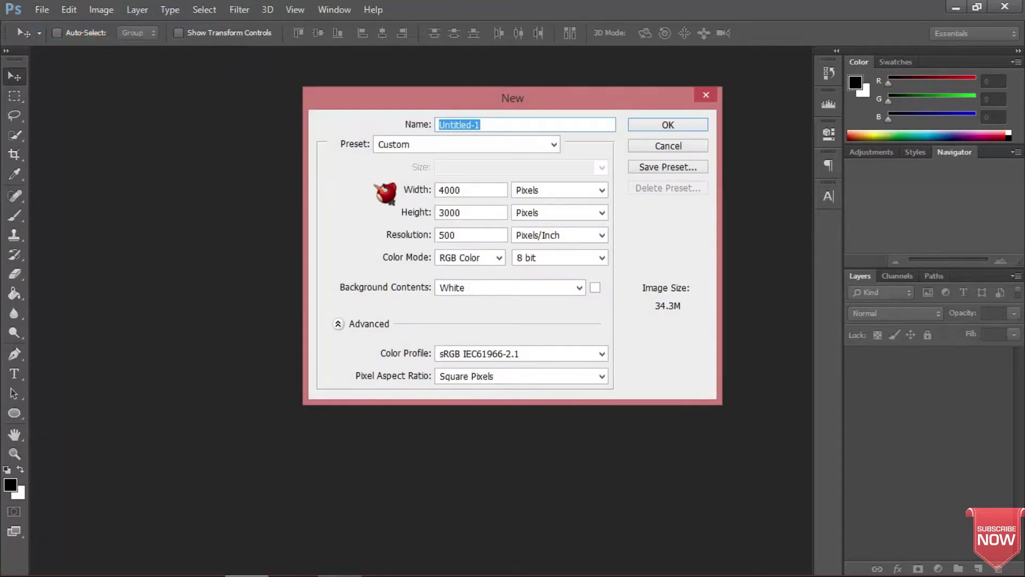
left_click_drag(440, 190, 467, 190)
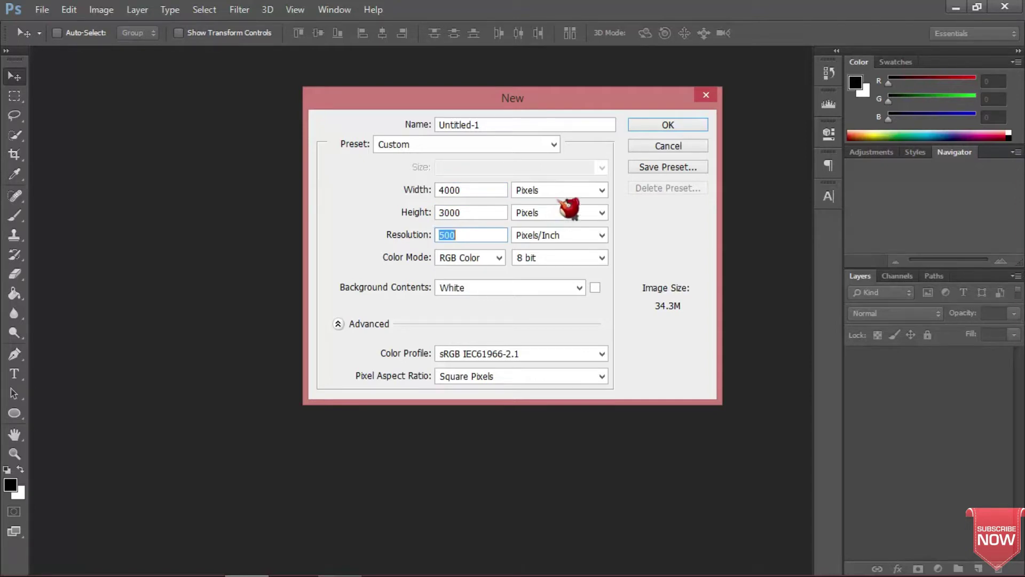
left_click(665, 126)
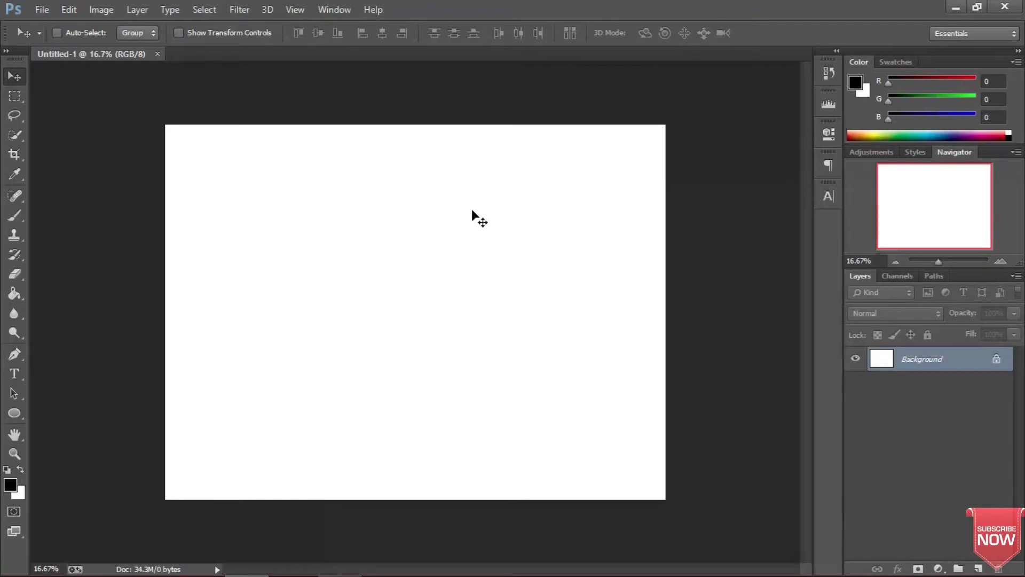
Open bg.png, drag it into Untitled-1 as Layer 1, and close bg.png.
scroll(472, 209, "up", 1)
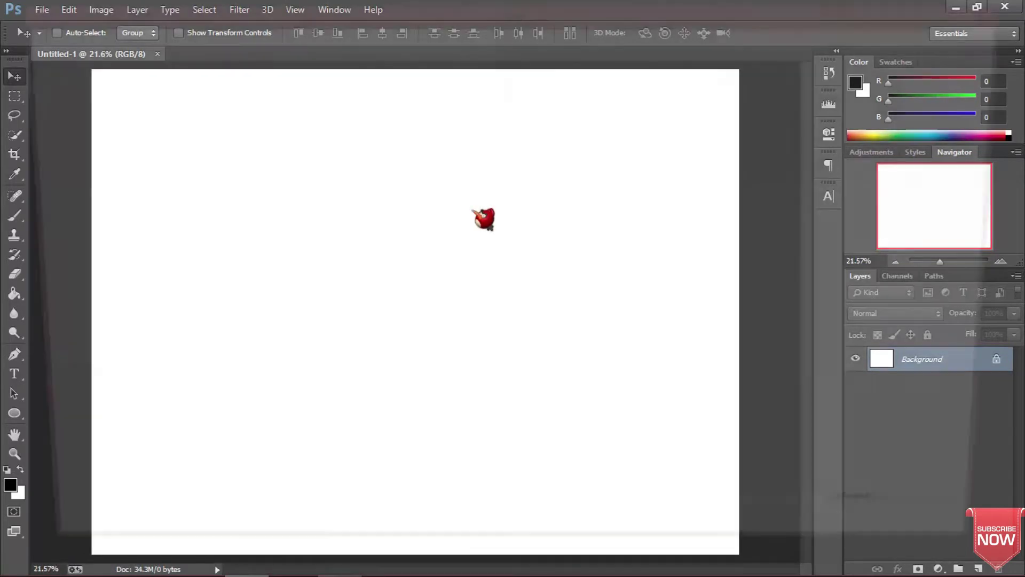
key("ctrl+o")
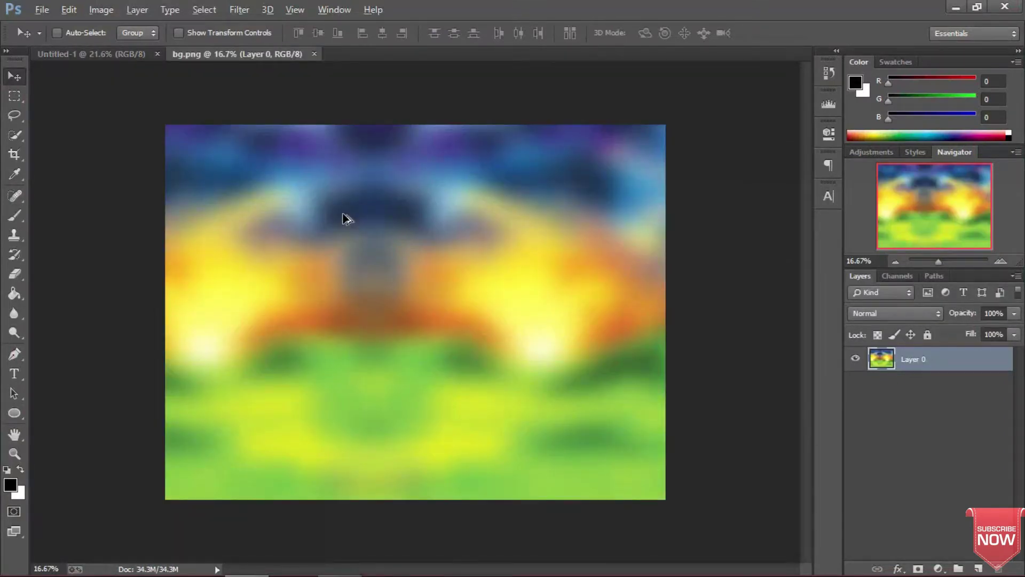
left_click_drag(345, 218, 151, 67)
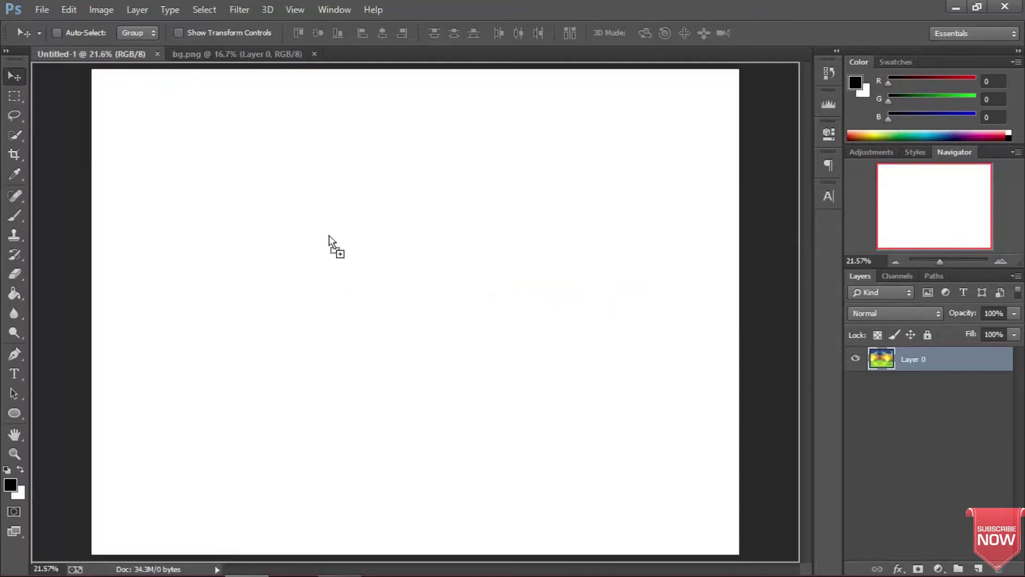
mouse_move(151, 67)
left_mouse_down()
mouse_move(352, 264)
mouse_move(325, 184)
left_mouse_up()
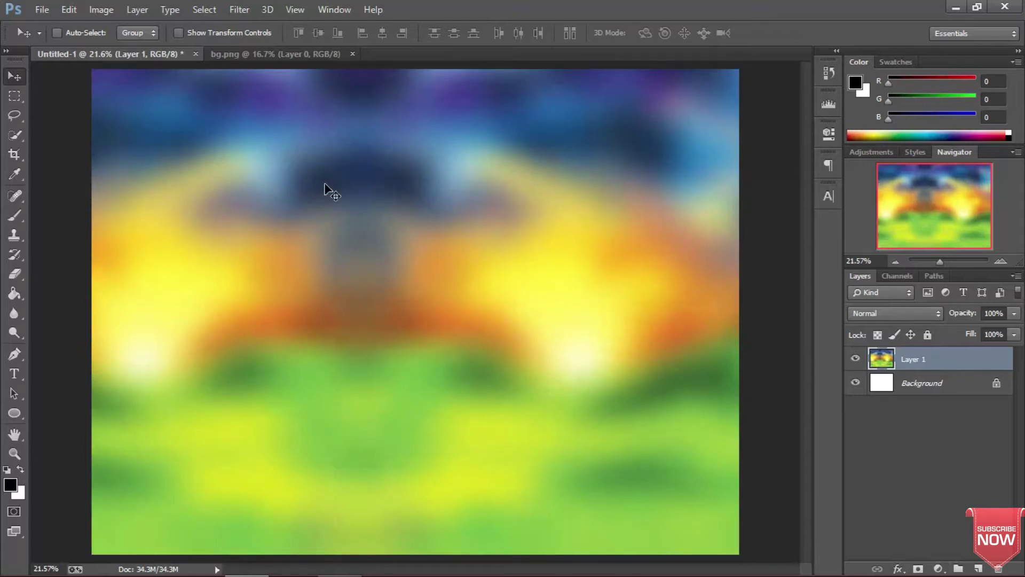
left_click(352, 54)
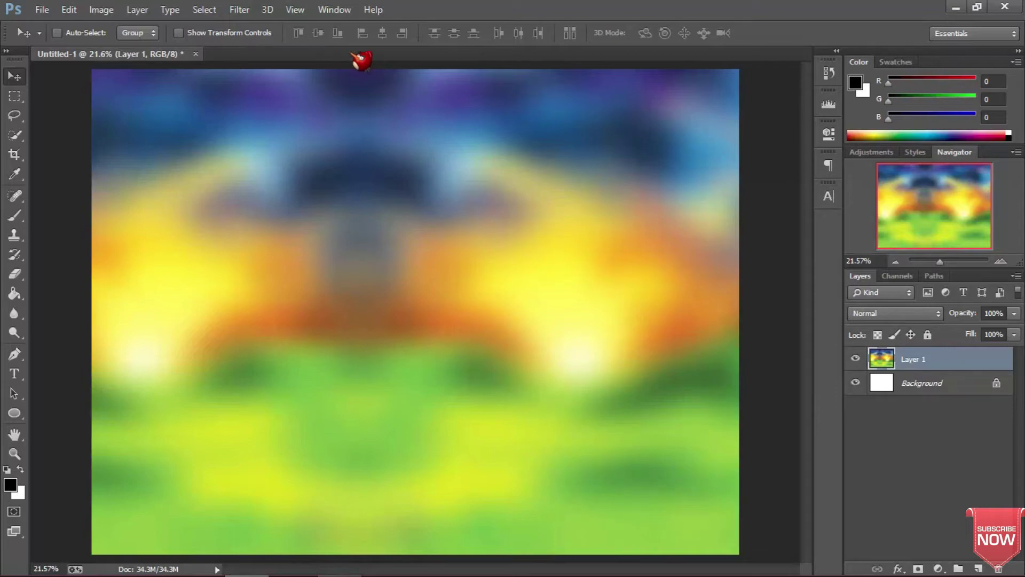
Bring the bi.png monument silhouette into the poster as Layer 2, shifted slightly up-left.
key("ctrl+o")
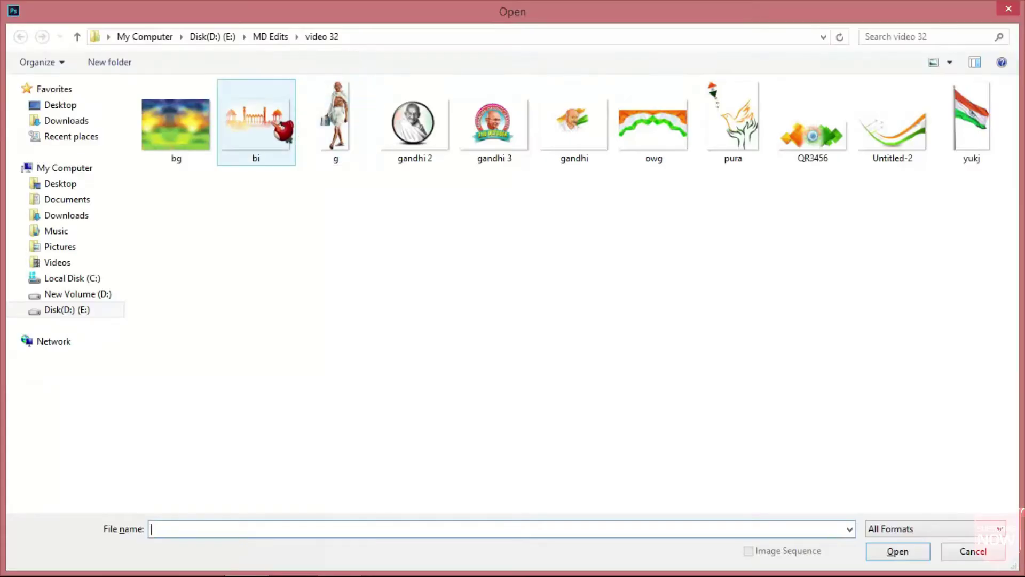
key("Escape")
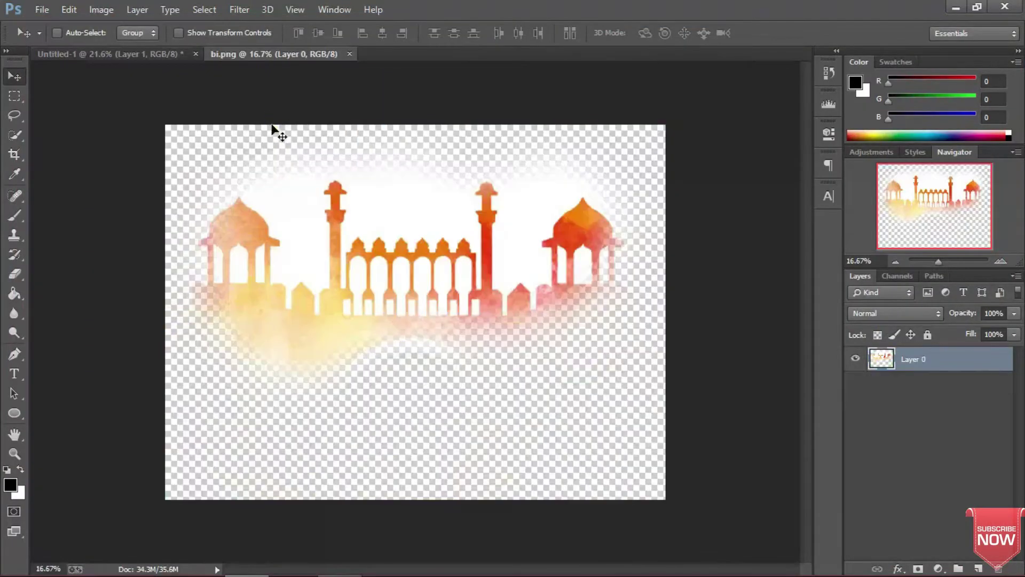
mouse_move(331, 174)
left_mouse_down()
mouse_move(178, 55)
mouse_move(297, 152)
left_mouse_up()
mouse_move(364, 219)
left_mouse_down()
mouse_move(367, 231)
mouse_move(307, 159)
left_mouse_up()
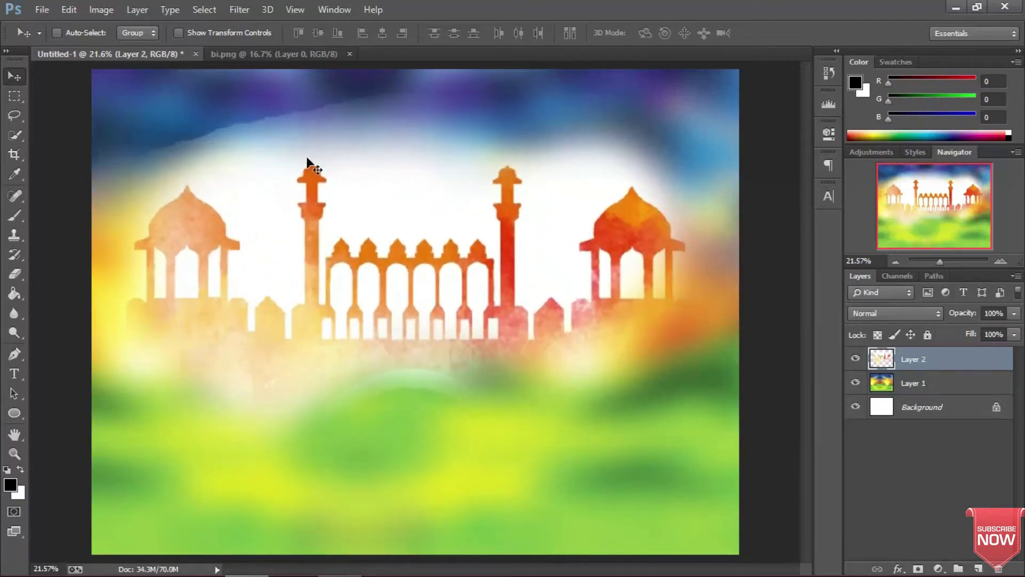
Import owg.png into the poster as Layer 3 and close the owg.png and bi.png tabs.
key("ctrl+o")
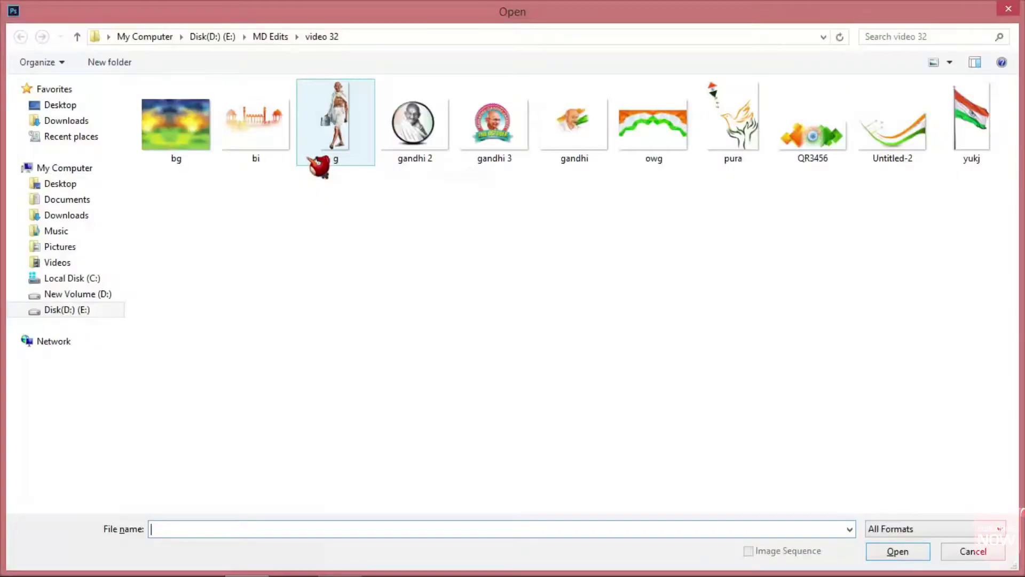
double_click(638, 168)
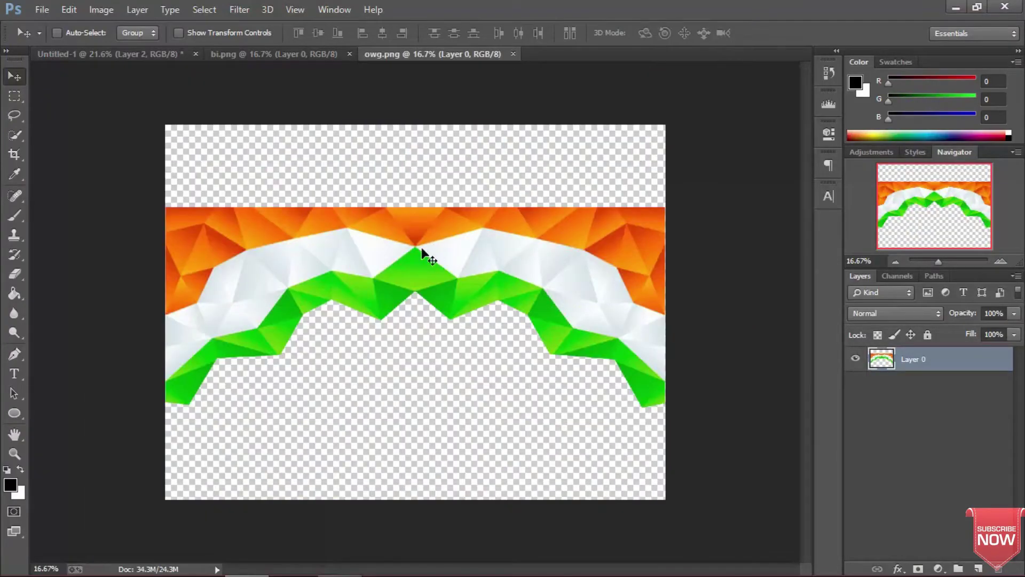
mouse_move(422, 248)
left_mouse_down()
mouse_move(286, 158)
mouse_move(270, 102)
mouse_move(354, 164)
mouse_move(419, 155)
left_mouse_up()
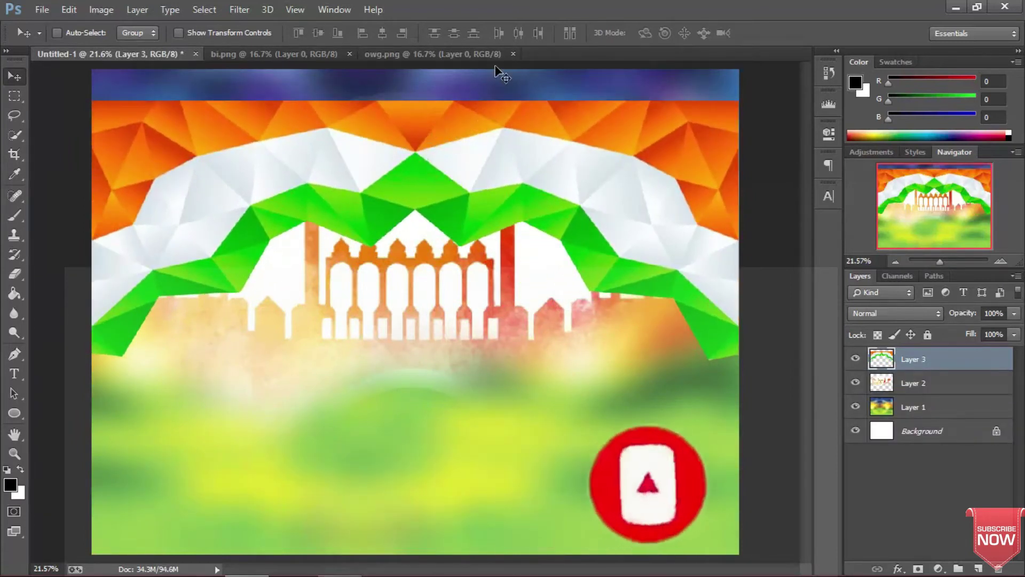
left_click(513, 54)
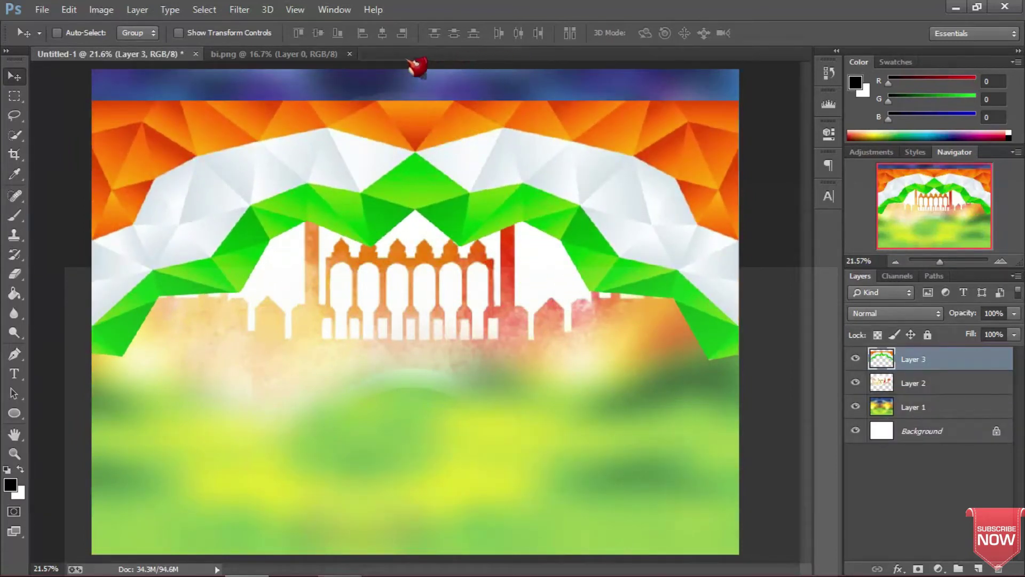
left_click(350, 54)
Raise the tricolour Layer 3 toward the top edge, then make Layer 2 active.
left_click_drag(373, 126, 374, 64)
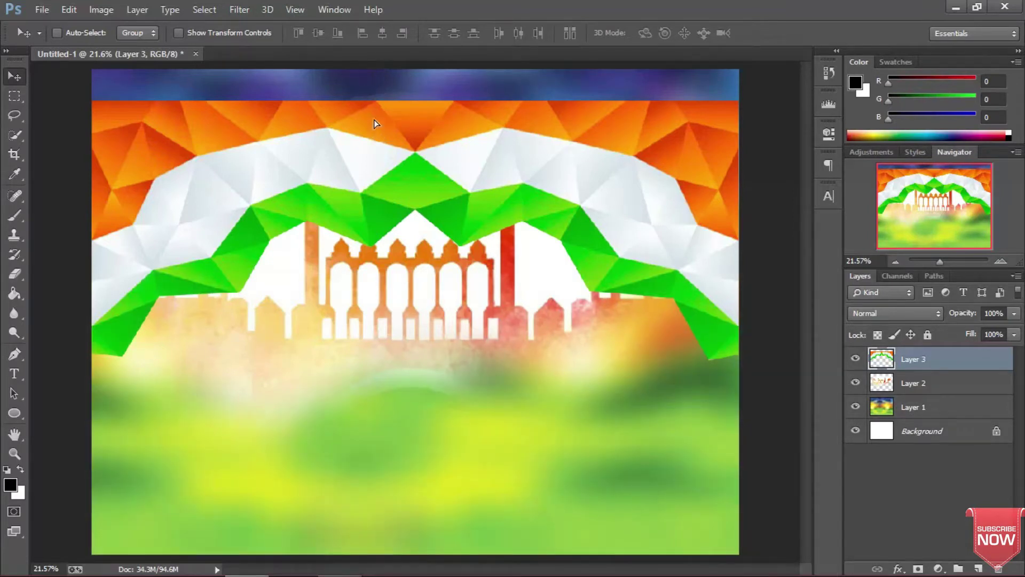
left_click_drag(377, 126, 367, 101)
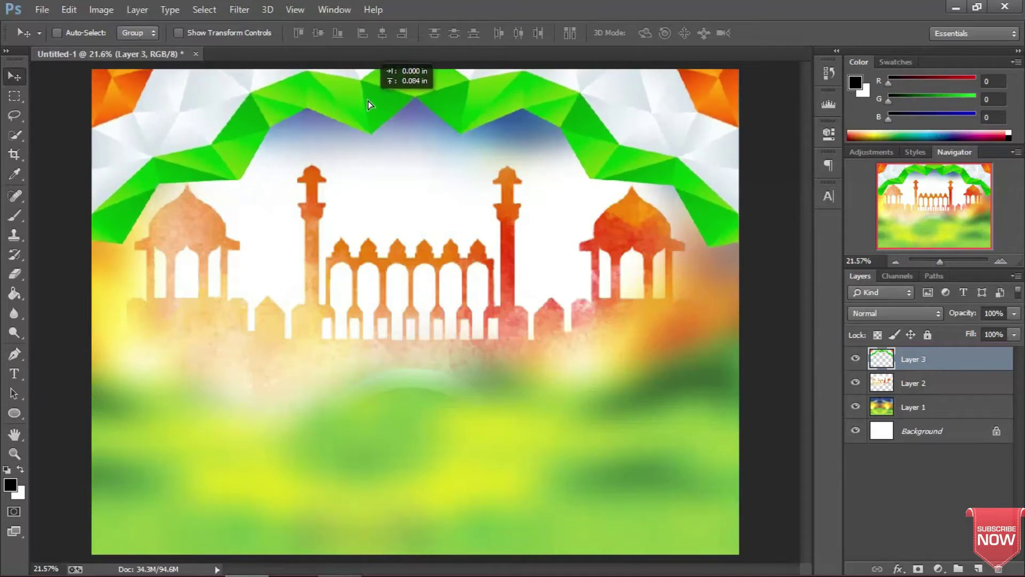
right_click(387, 267)
left_click(403, 275)
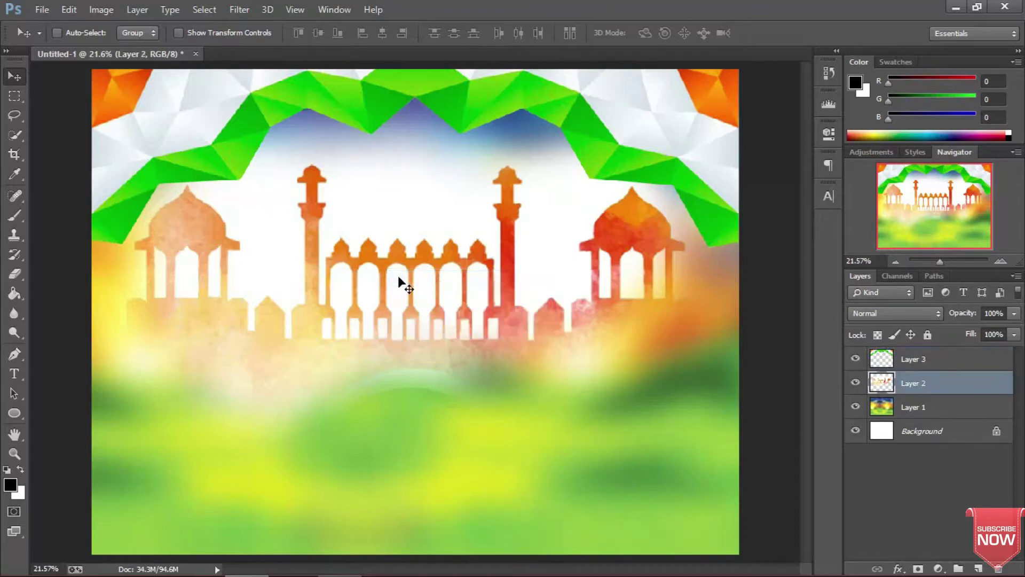
Scale the monument layer proportionally to 83% and move it slightly up-left.
key("ctrl+t")
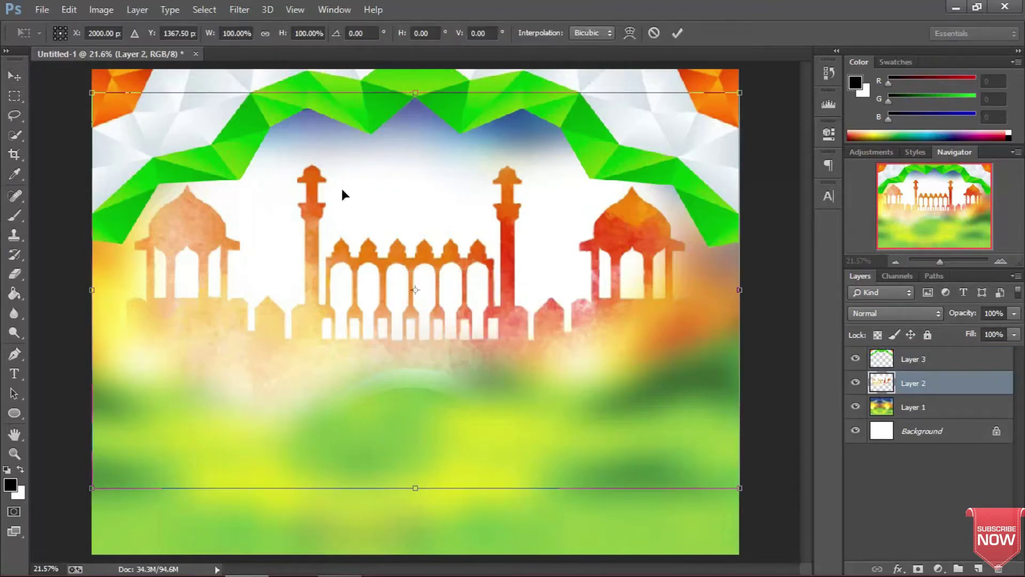
left_click_drag(281, 37, 270, 36)
left_click(265, 33)
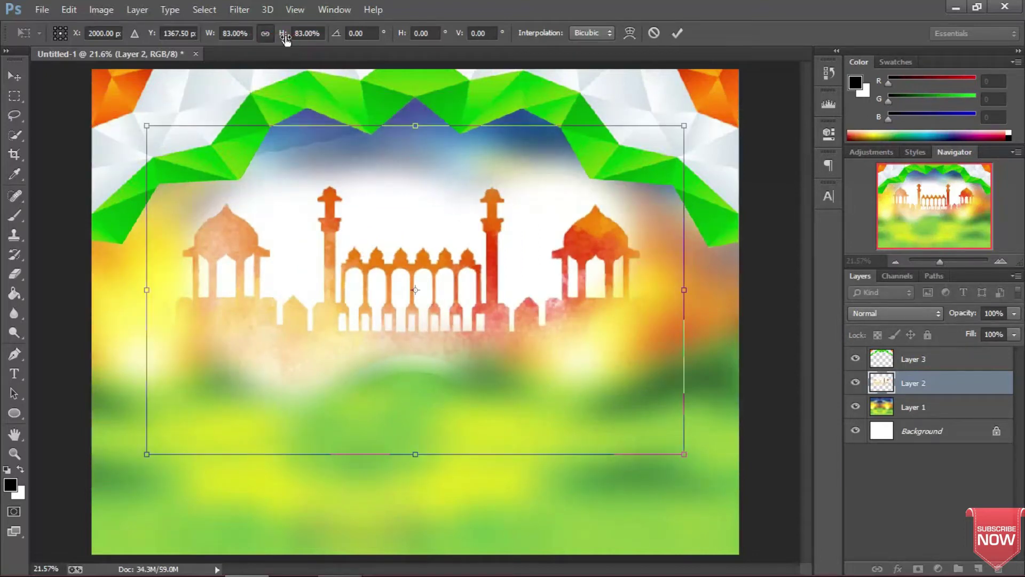
left_click_drag(320, 220, 319, 211)
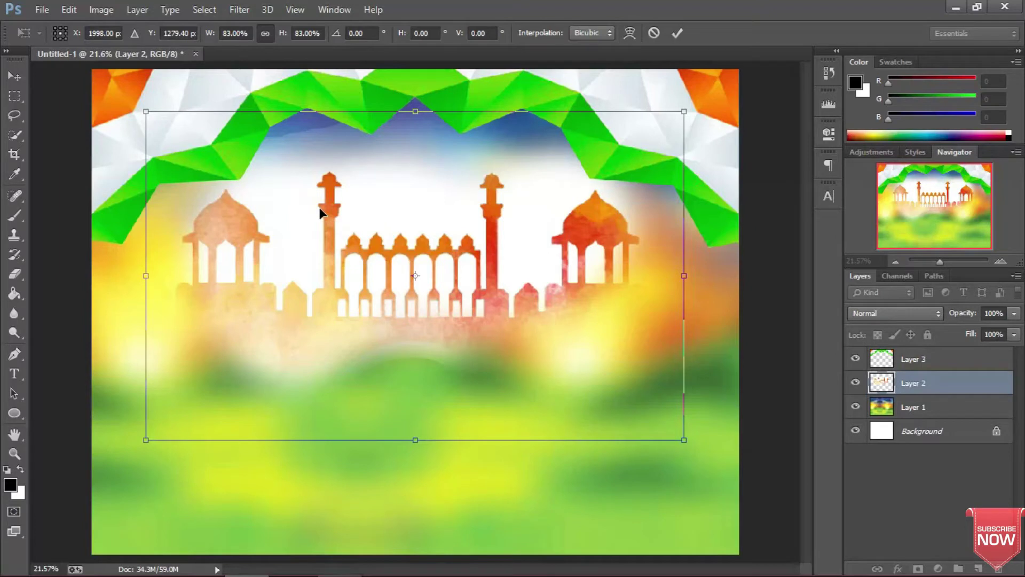
key("Return")
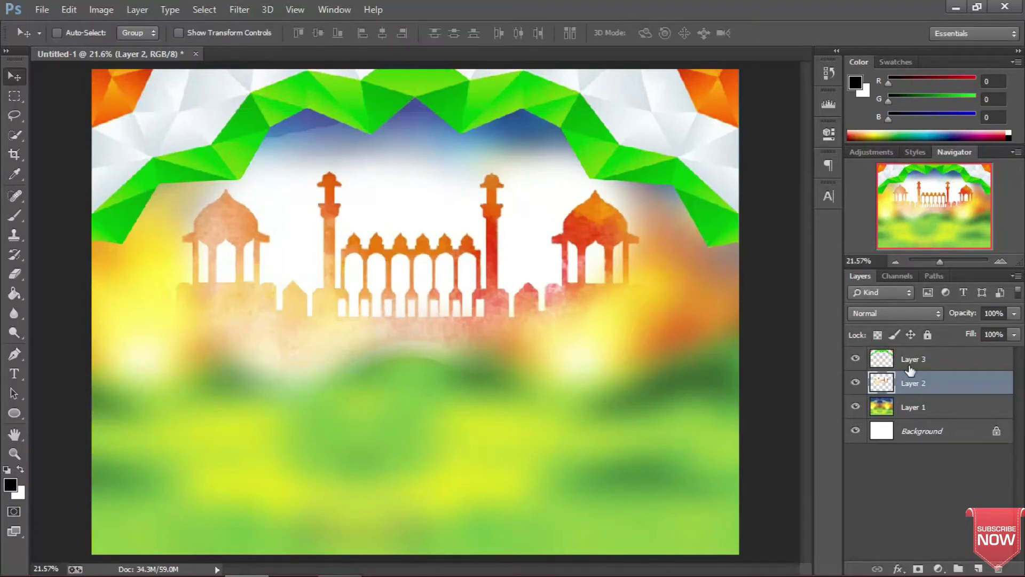
Set Layer 2's blend mode to Multiply, then select the tricolour Layer 3.
left_click(918, 313)
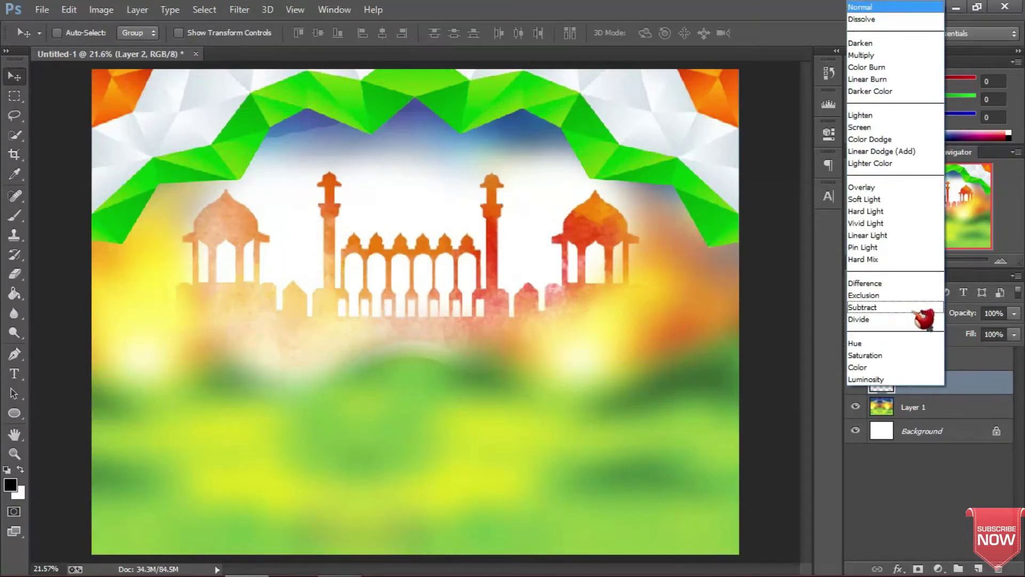
left_click(902, 56)
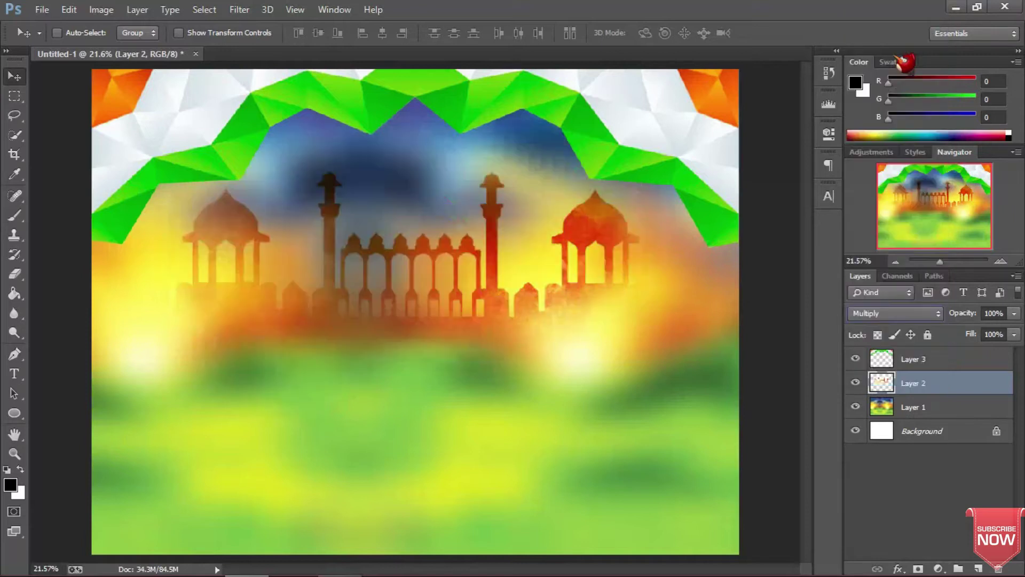
left_click(916, 410, "shift")
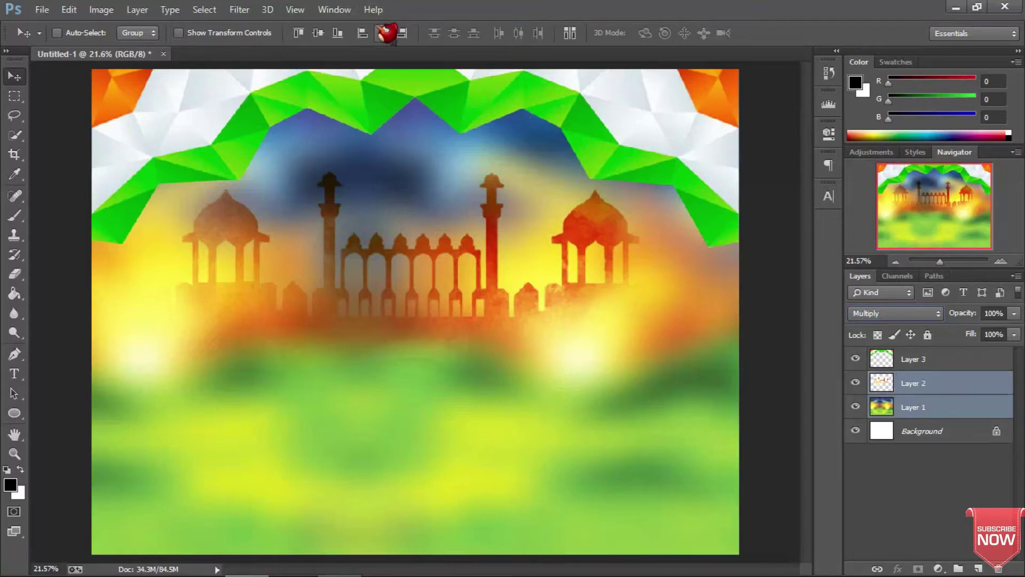
left_click(924, 380)
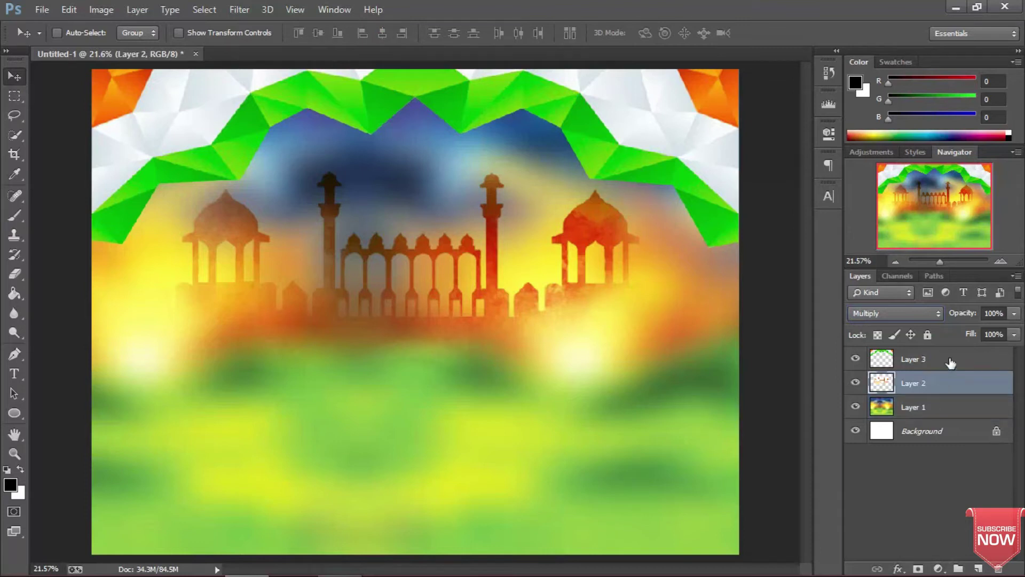
left_click(951, 362)
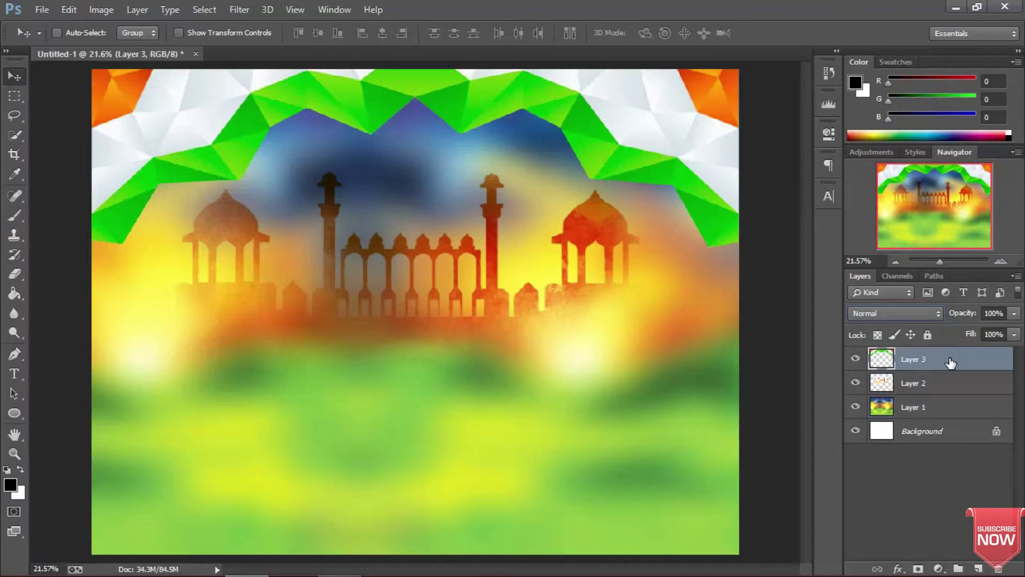
Import the pura.png kite-and-dove artwork into the poster as Layer 4 and close pura.png.
key("ctrl+o")
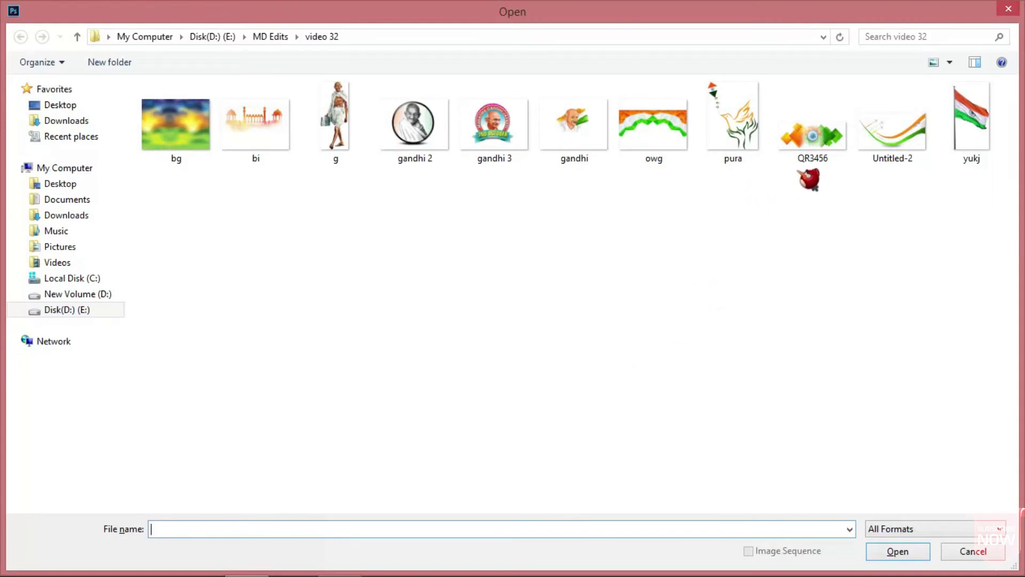
double_click(732, 141)
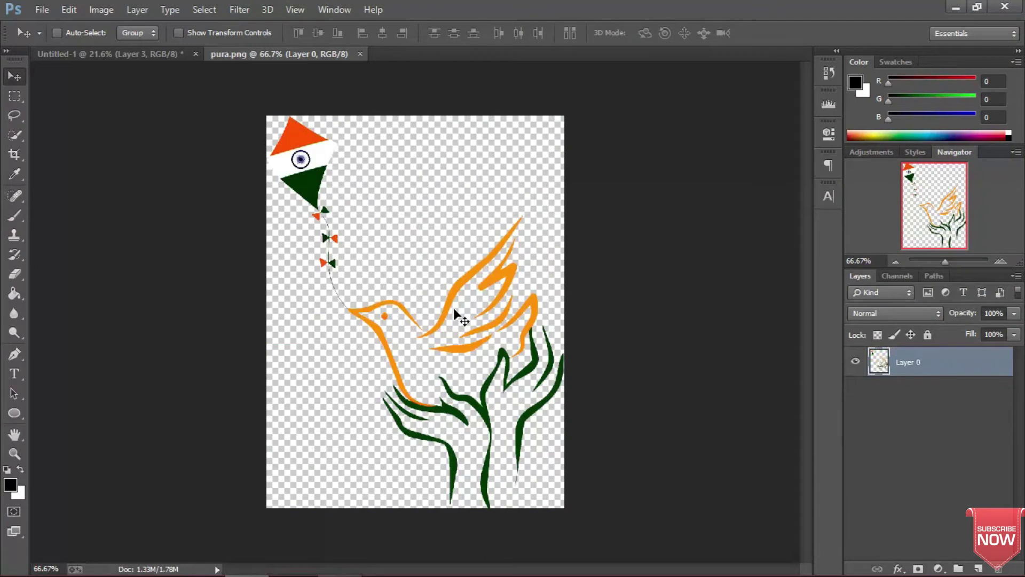
left_click_drag(453, 307, 166, 114)
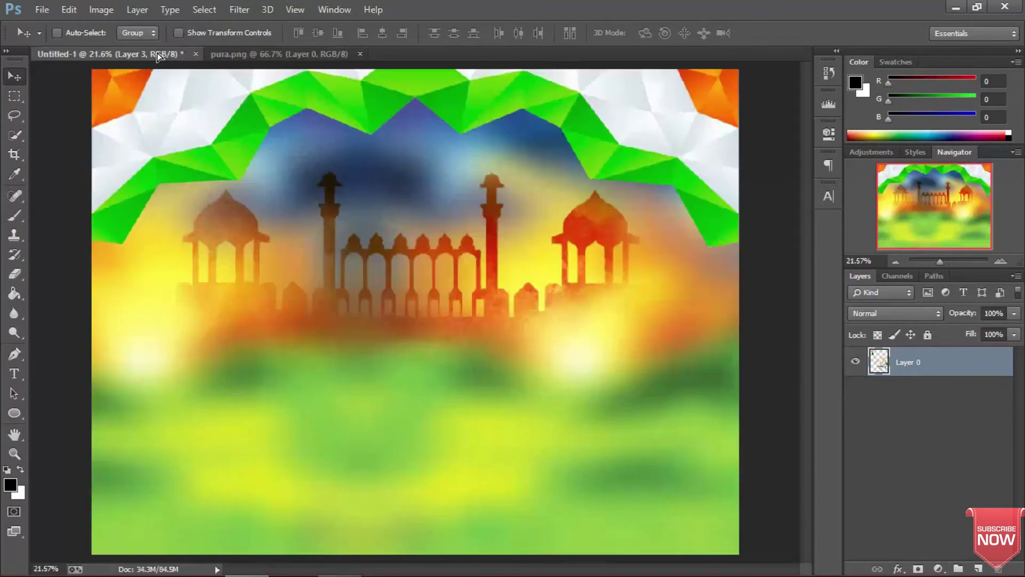
left_click_drag(166, 114, 447, 269)
left_click_drag(664, 474, 670, 477)
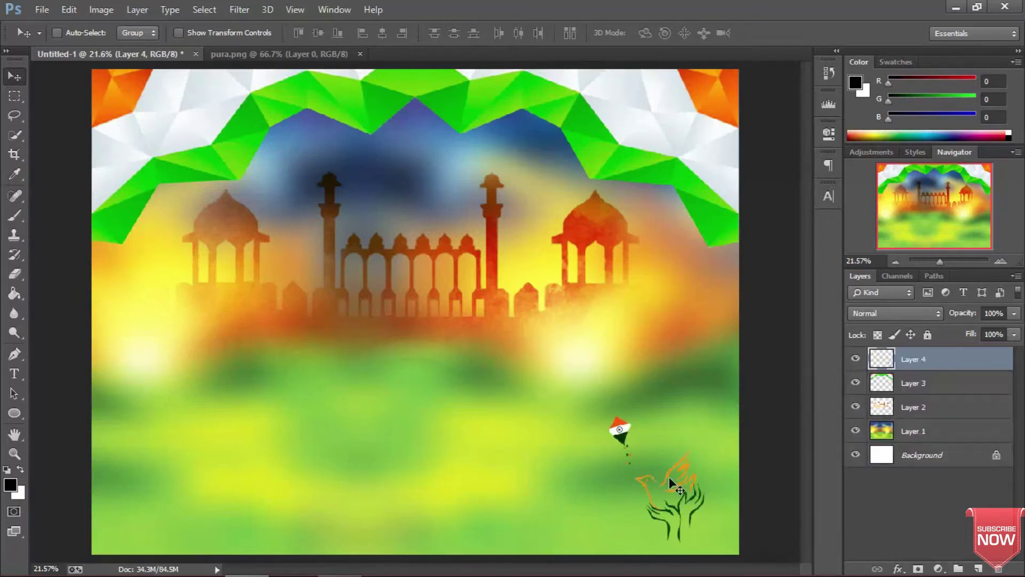
left_click(360, 53)
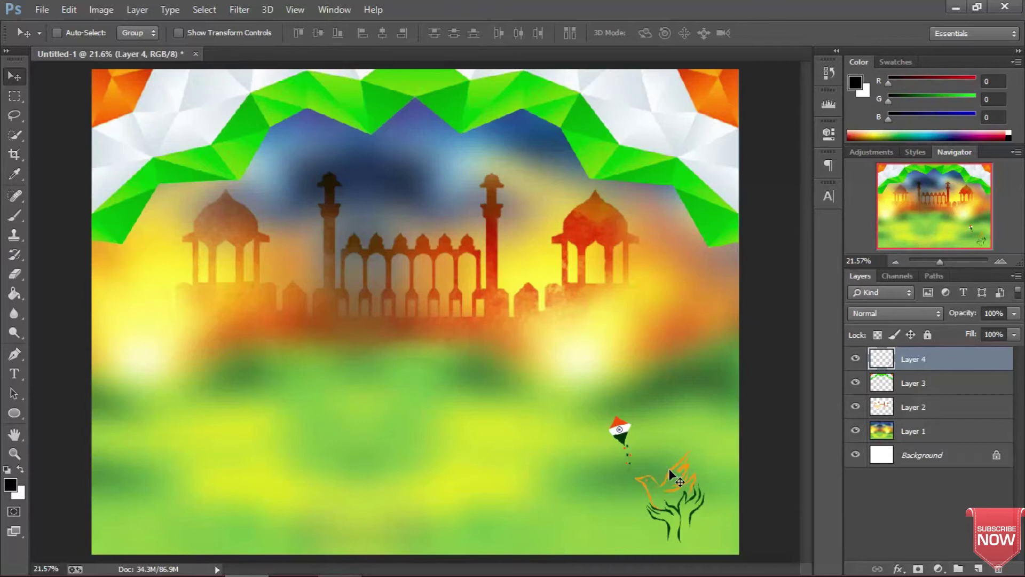
Move the kite-and-dove artwork to the lower-right corner and place a copy at lower left.
left_click_drag(669, 468, 694, 478)
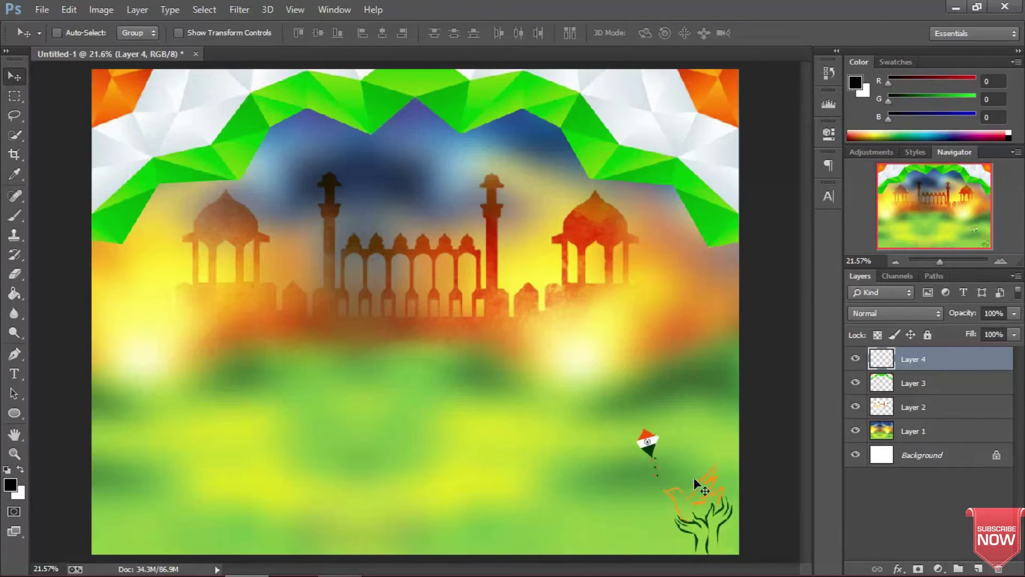
left_click_drag(674, 480, 142, 460)
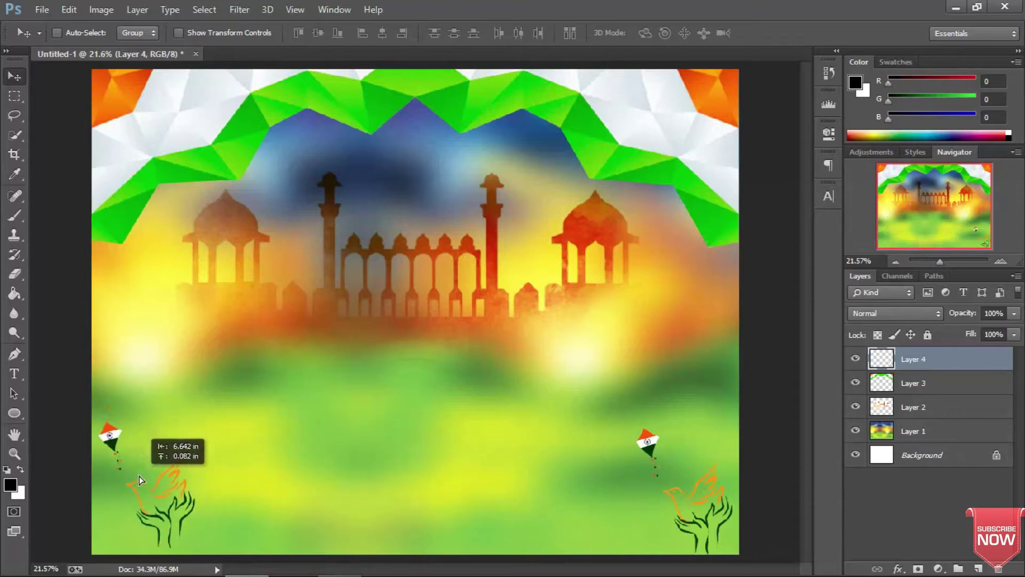
left_click_drag(142, 460, 157, 475)
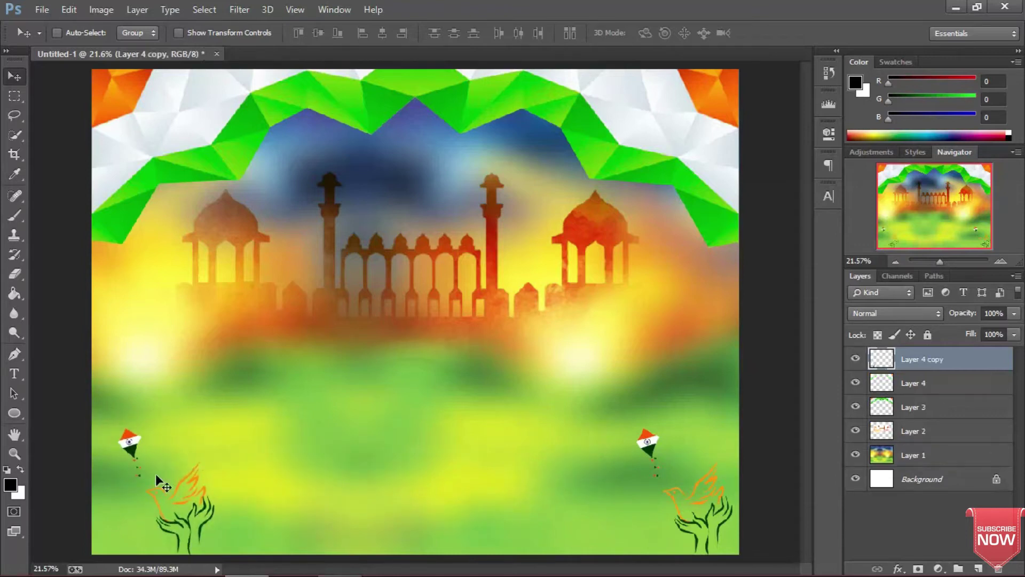
Flip the Layer 4 copy horizontally and tuck it into the lower-left corner.
key("ctrl+t")
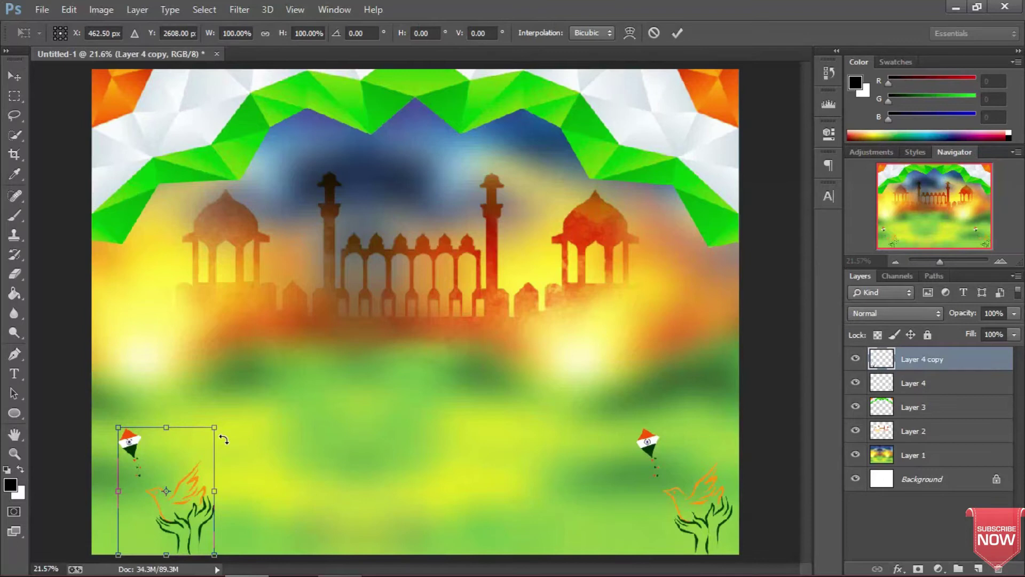
right_click(223, 439)
left_click(261, 416)
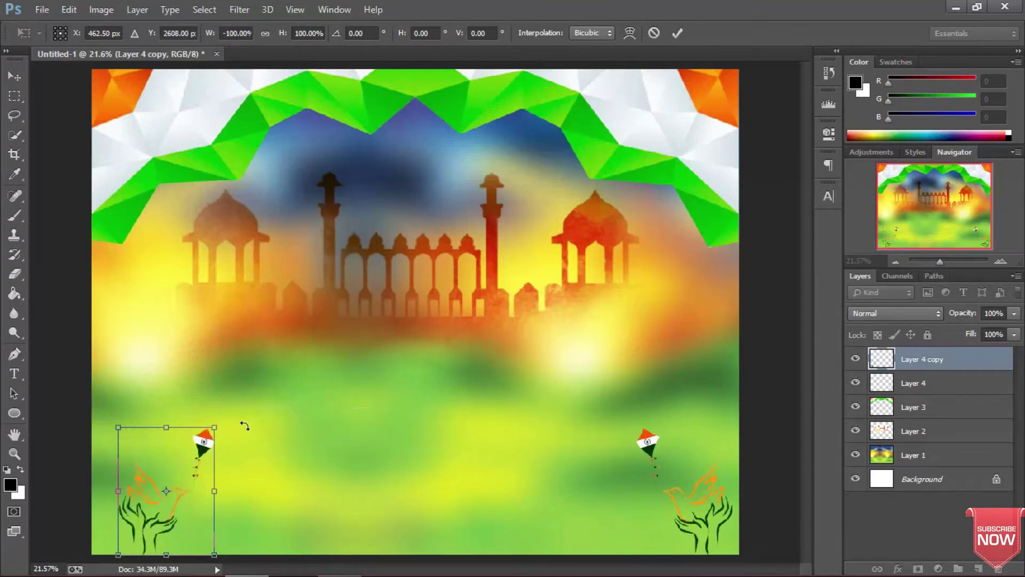
left_click_drag(187, 494, 158, 489)
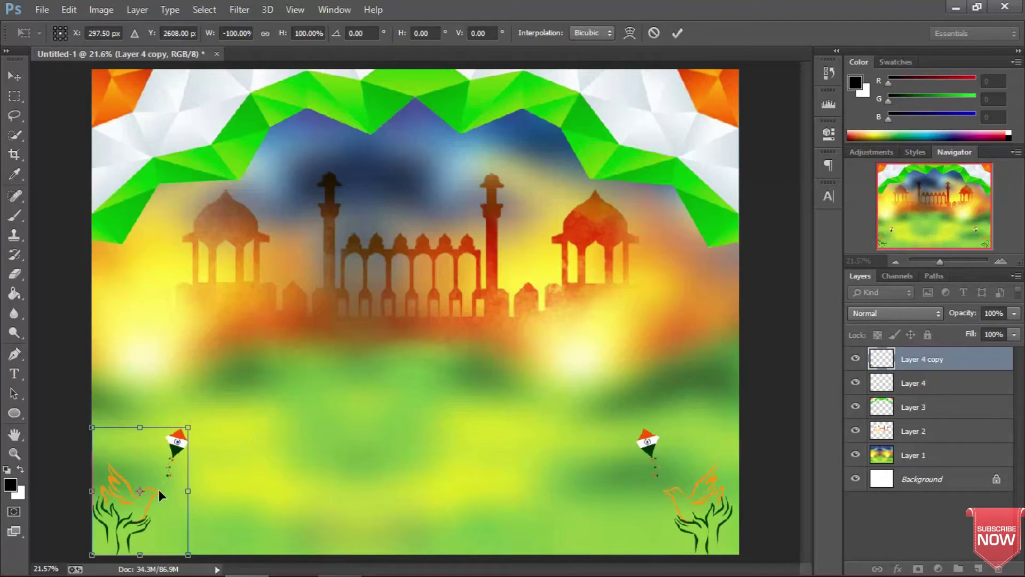
left_click_drag(140, 504, 143, 504)
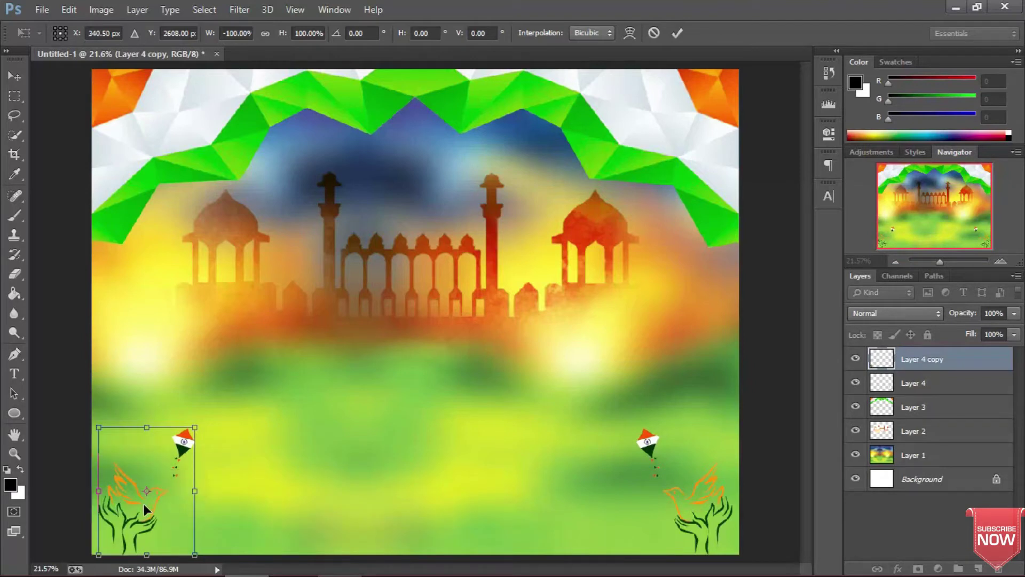
key("Return")
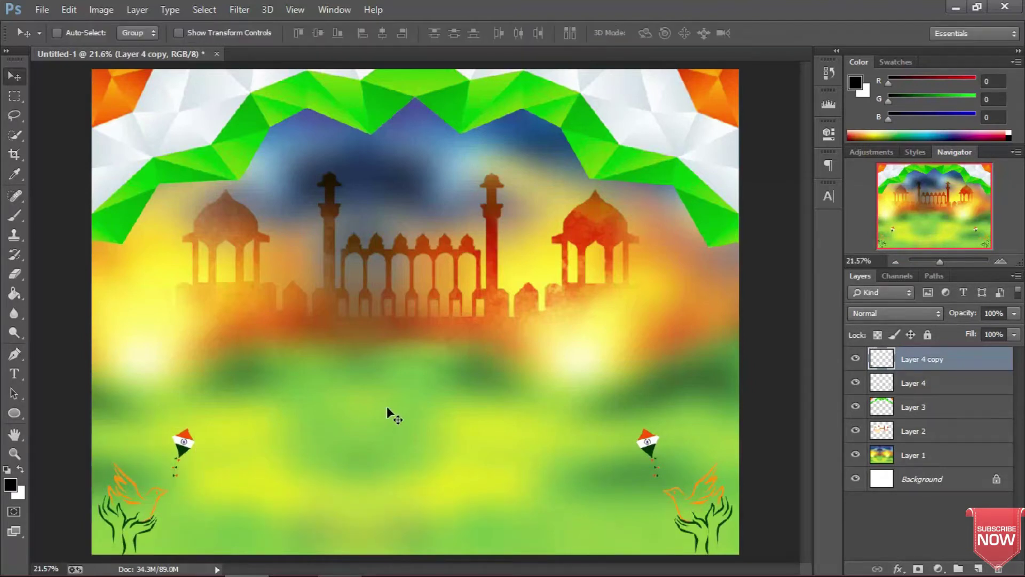
Import the gandhi 3.png badge into the poster as Layer 5 and close gandhi 3.png.
key("ctrl+o")
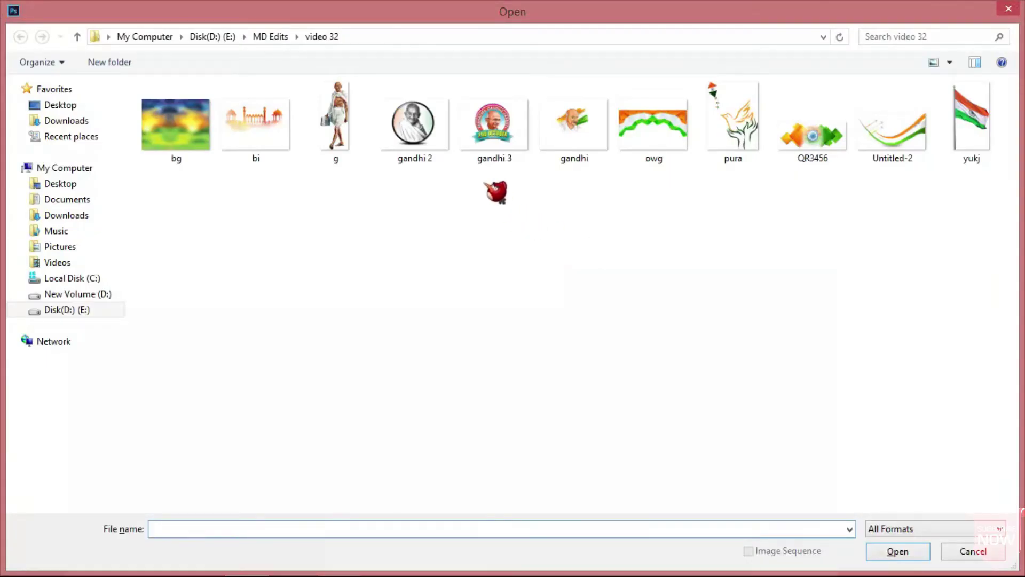
left_click(490, 152)
double_click(490, 152)
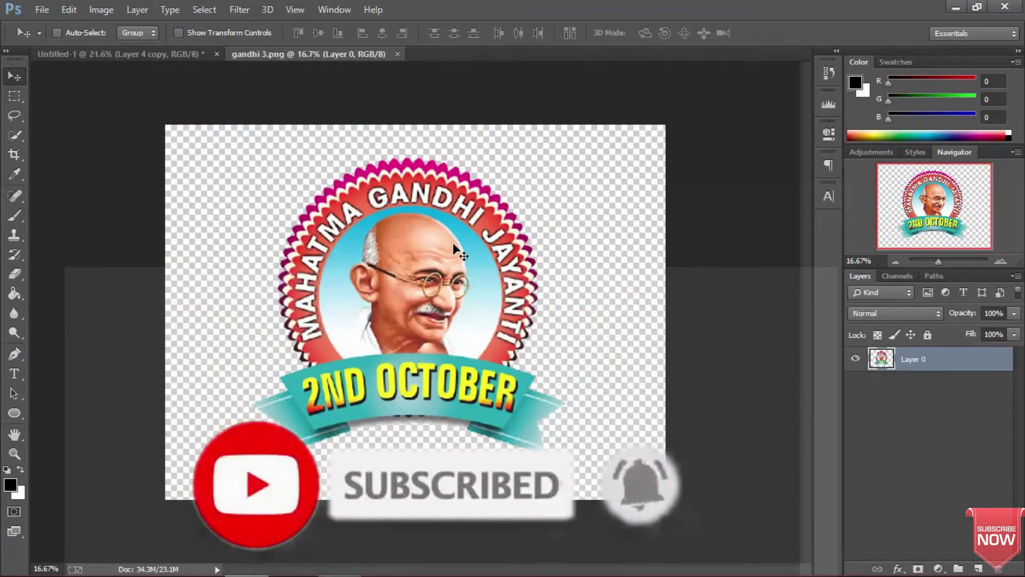
mouse_move(453, 242)
left_mouse_down()
mouse_move(203, 55)
mouse_move(469, 155)
left_mouse_up()
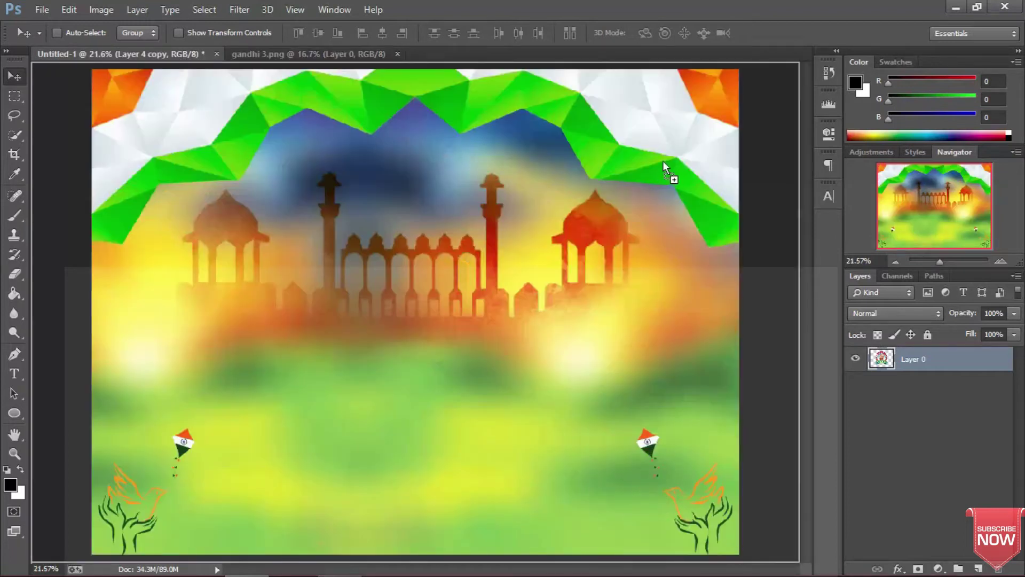
left_click_drag(664, 155, 654, 155)
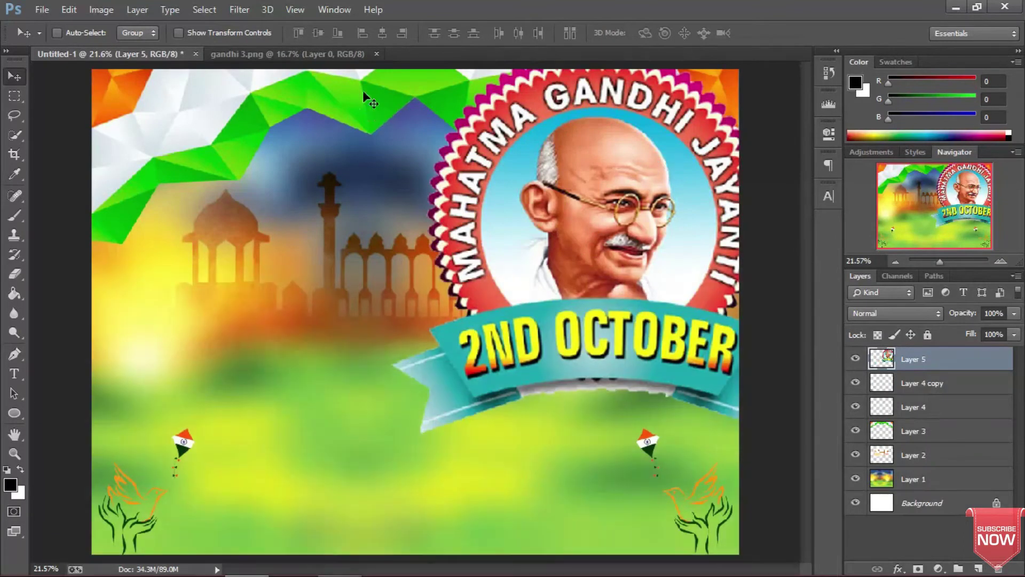
left_click(377, 54)
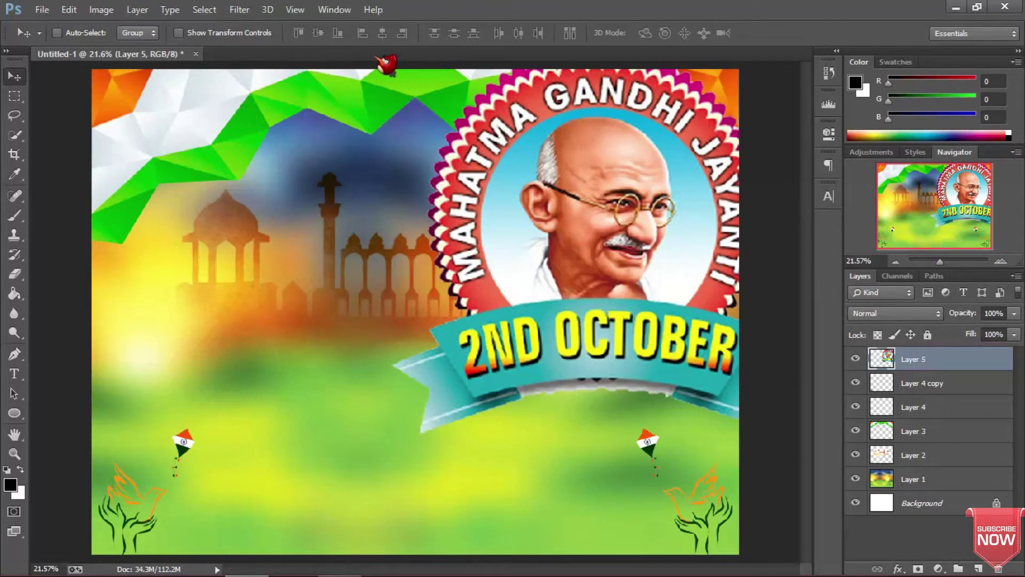
Scale the badge proportionally to about 28.82% and place it in the top-right corner.
key("ctrl+t")
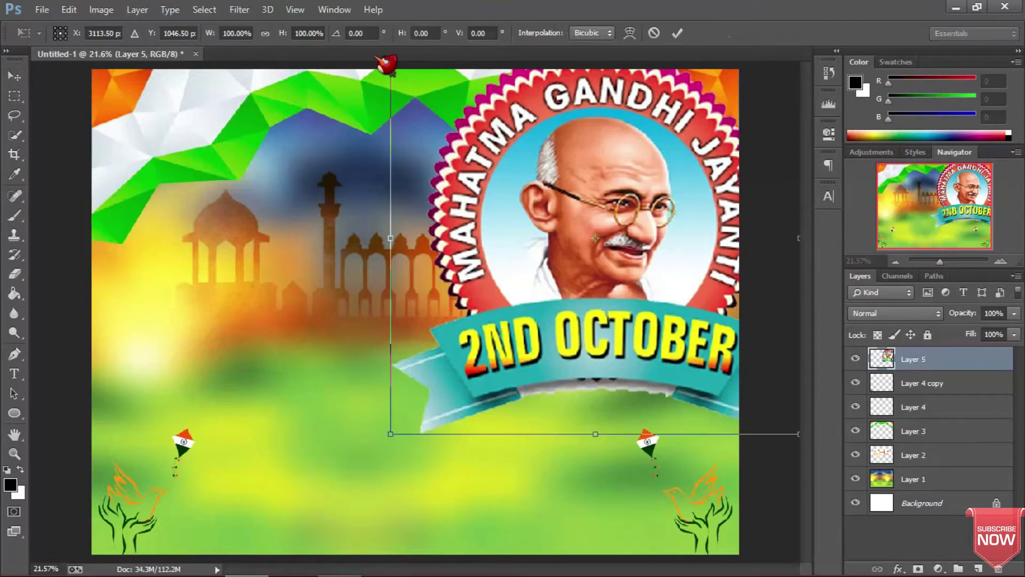
left_click_drag(535, 126, 472, 149)
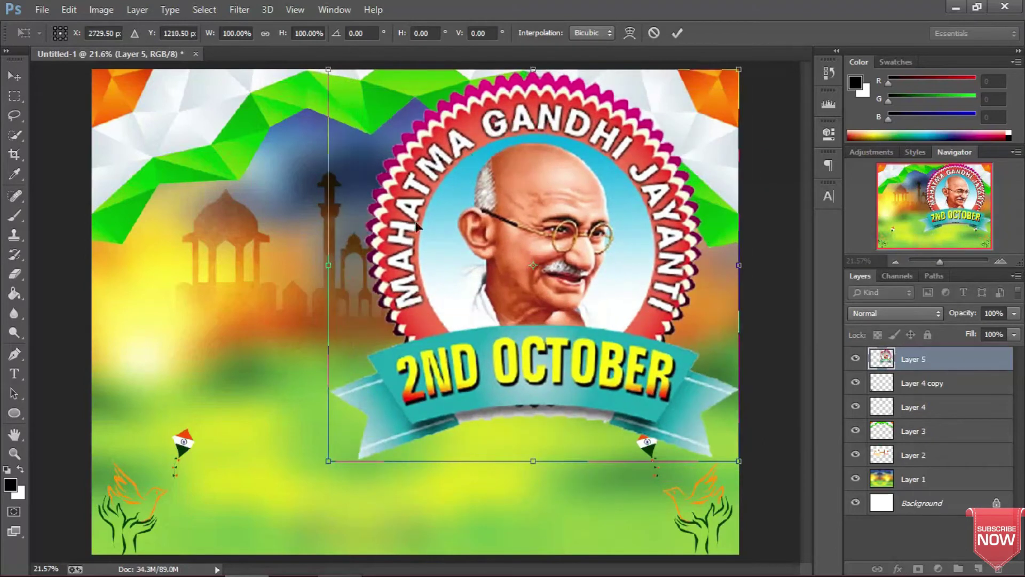
mouse_move(328, 459)
left_mouse_down()
mouse_move(450, 297)
mouse_move(597, 209)
mouse_move(619, 175)
left_mouse_up()
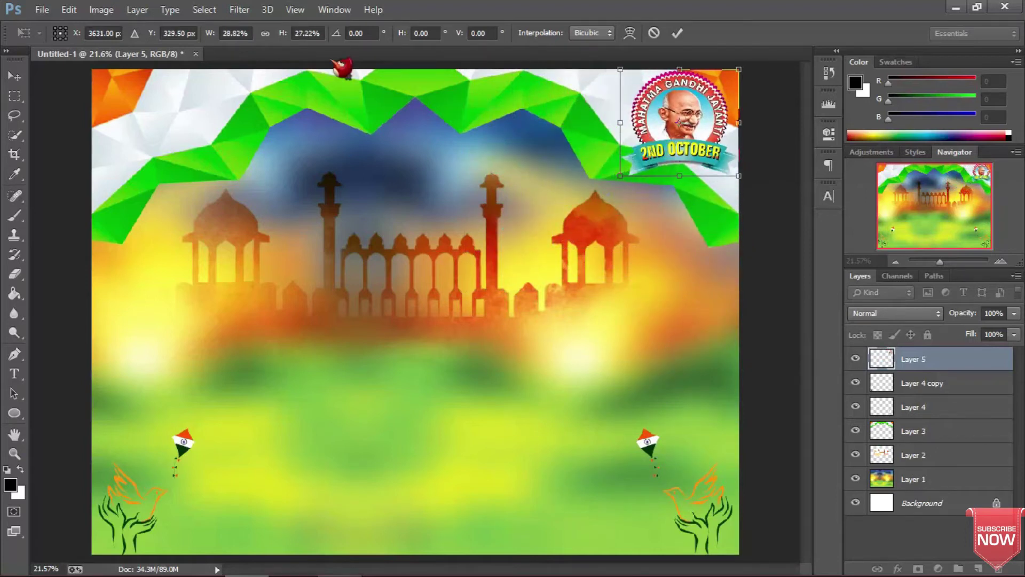
left_click(265, 33)
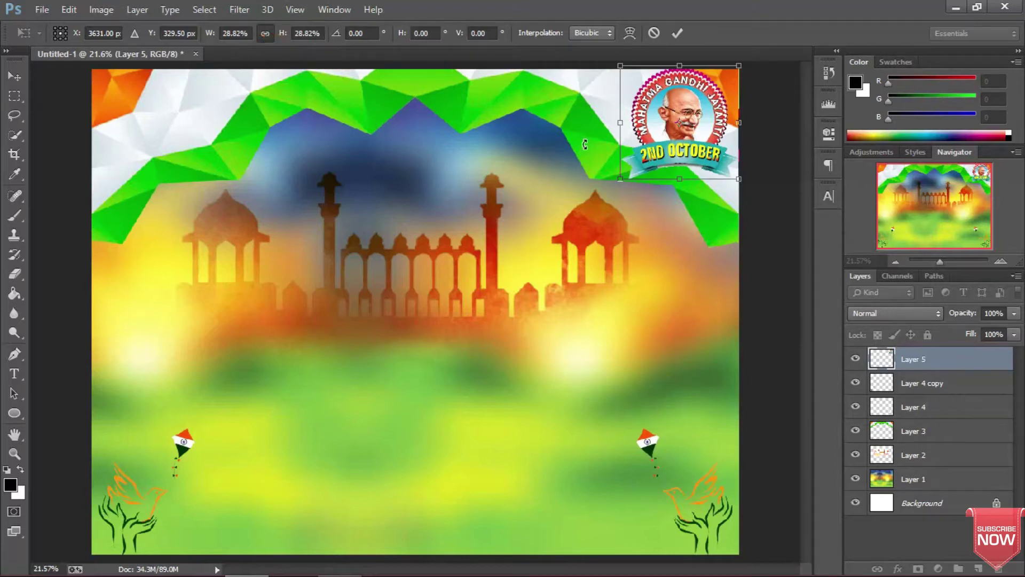
left_click_drag(696, 134, 696, 137)
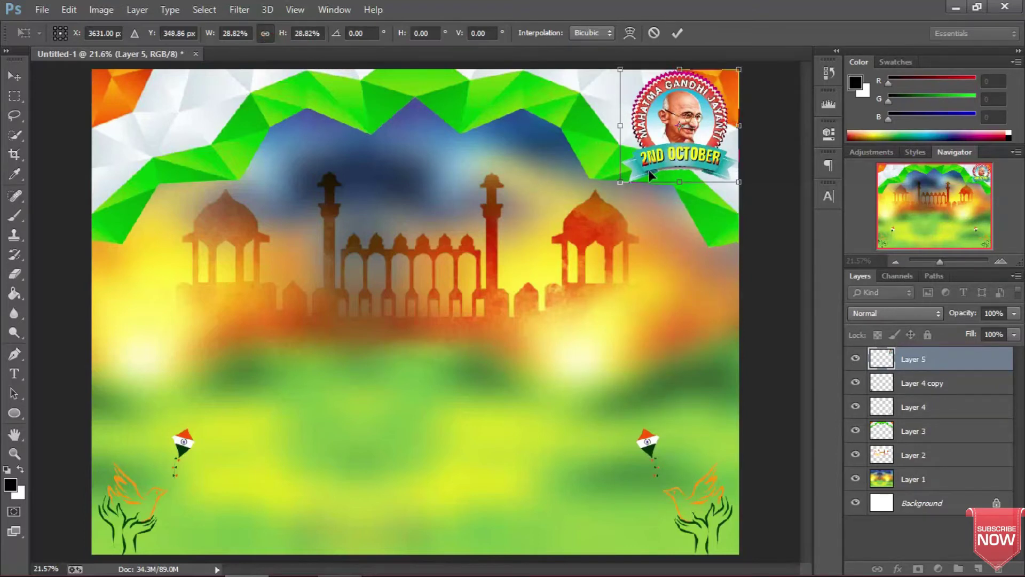
key("Return")
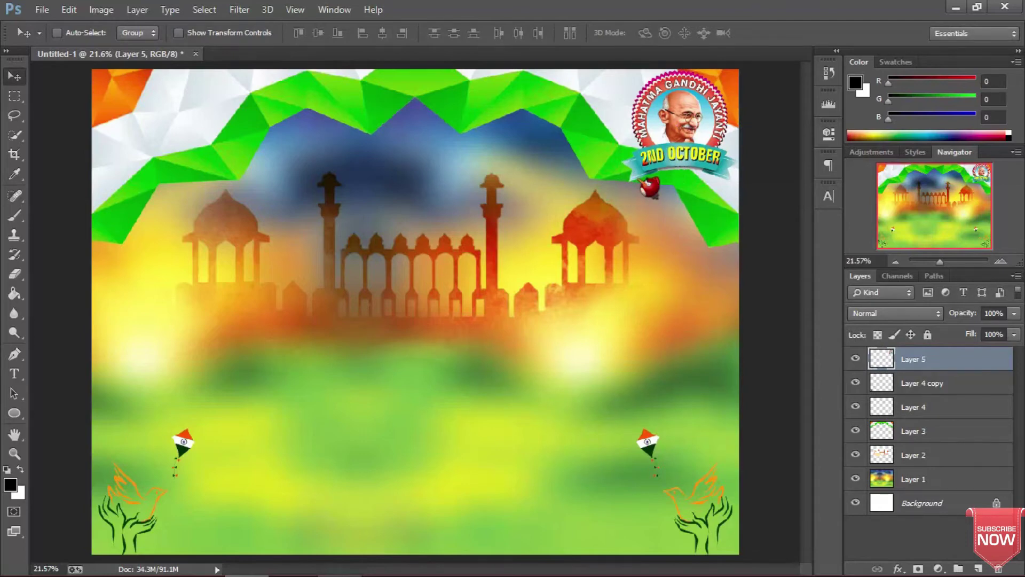
key("ctrl+o")
Import the gandhi 2 portrait circle into the poster as Layer 6 and close its document.
double_click(399, 133)
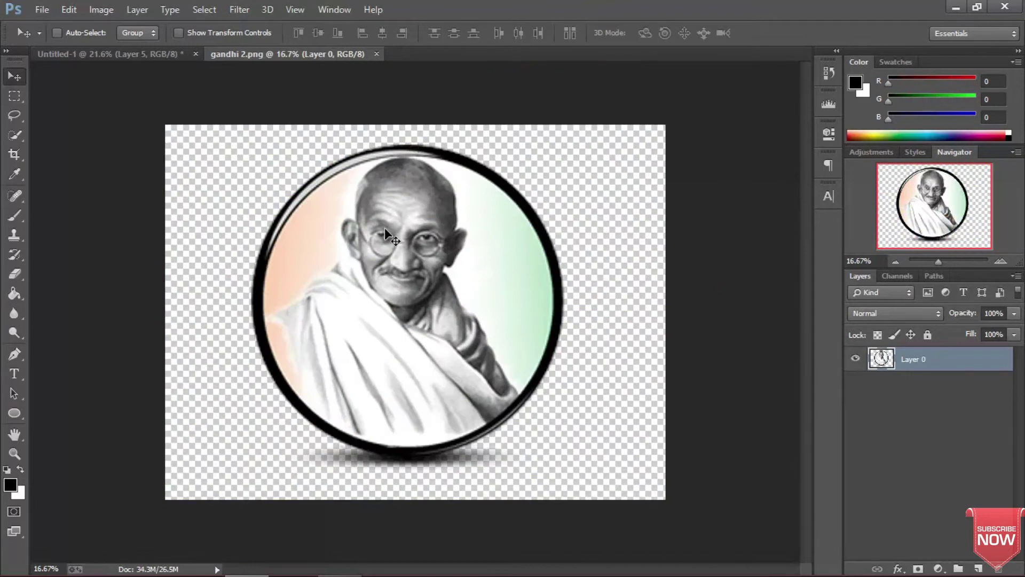
mouse_move(385, 228)
left_mouse_down()
mouse_move(140, 56)
mouse_move(171, 133)
mouse_move(220, 181)
left_mouse_up()
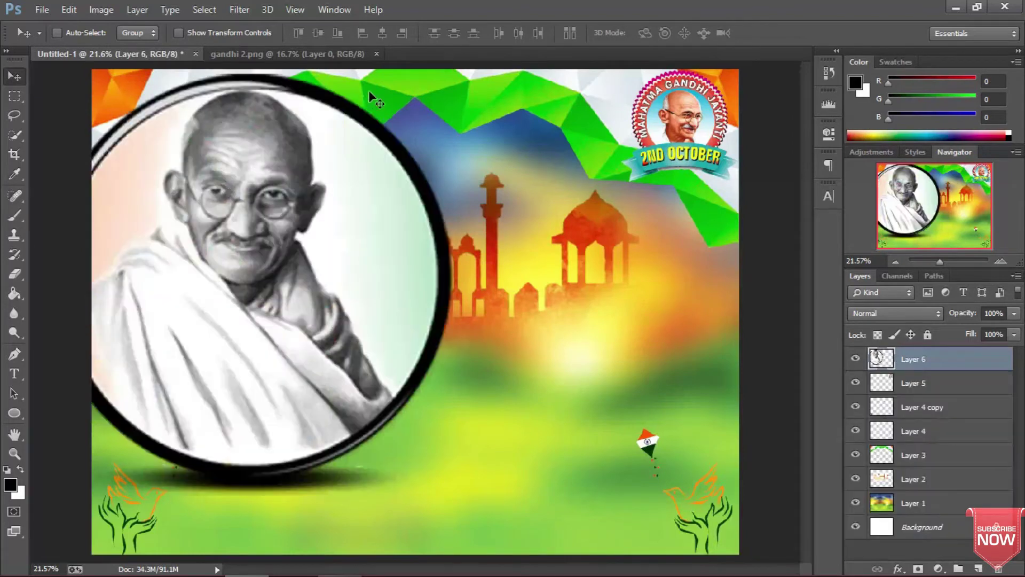
left_click(377, 55)
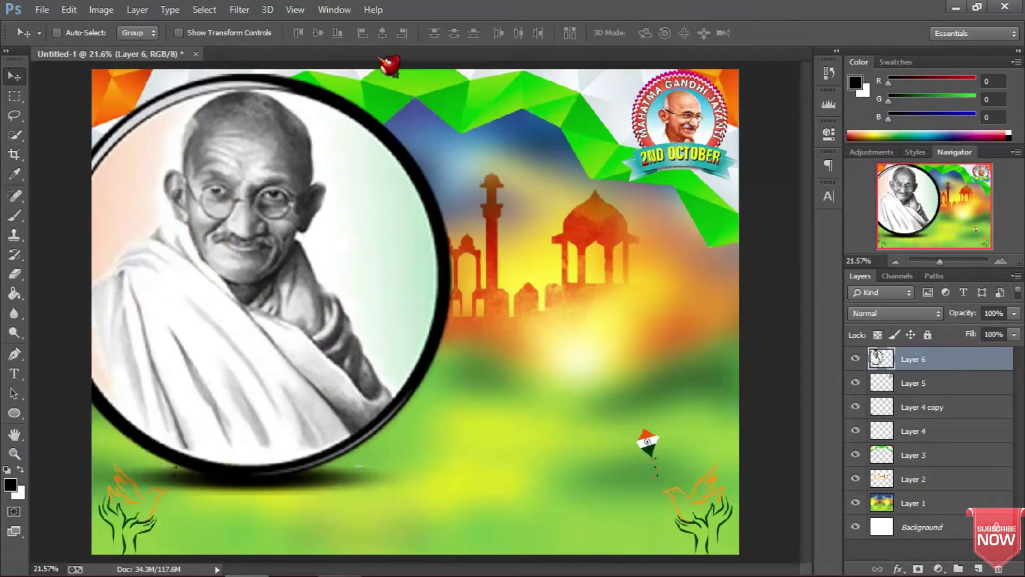
Scale the portrait proportionally to about 25% and place it in the top-left corner.
key("ctrl+t")
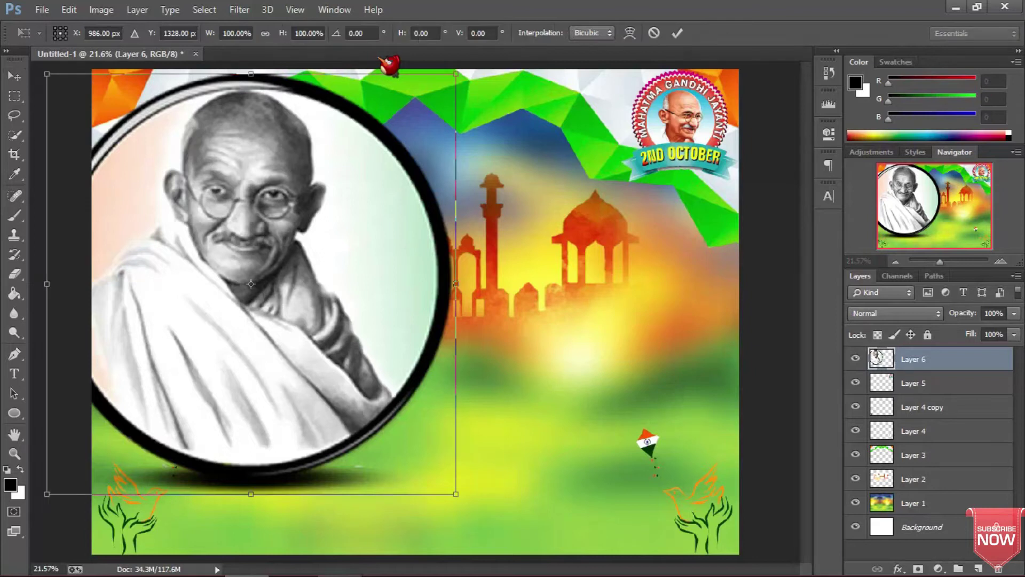
mouse_move(454, 495)
left_mouse_down()
mouse_move(178, 209)
mouse_move(196, 176)
left_mouse_up()
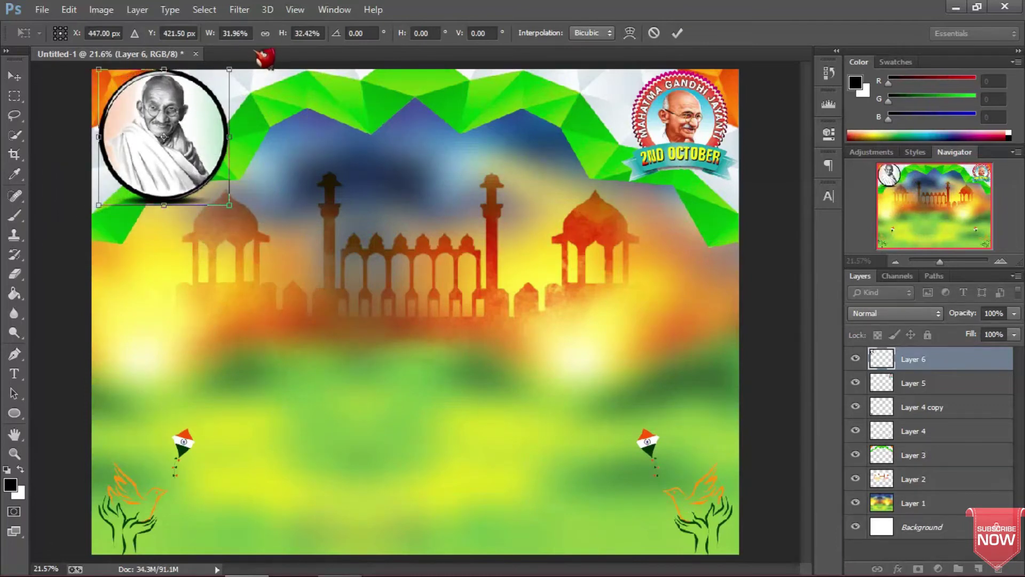
left_click(265, 33)
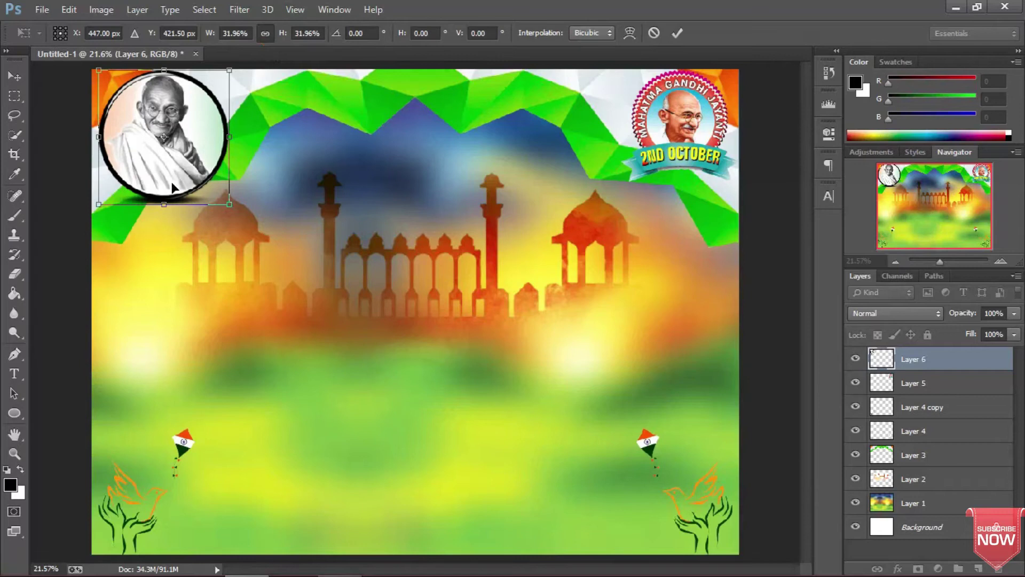
left_click_drag(180, 177, 175, 180)
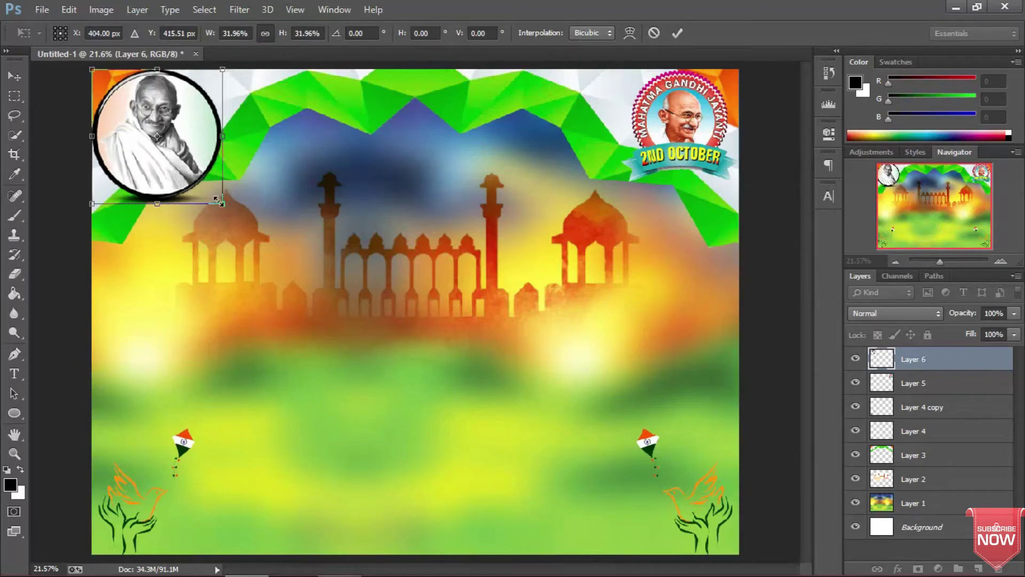
left_click_drag(223, 203, 173, 160)
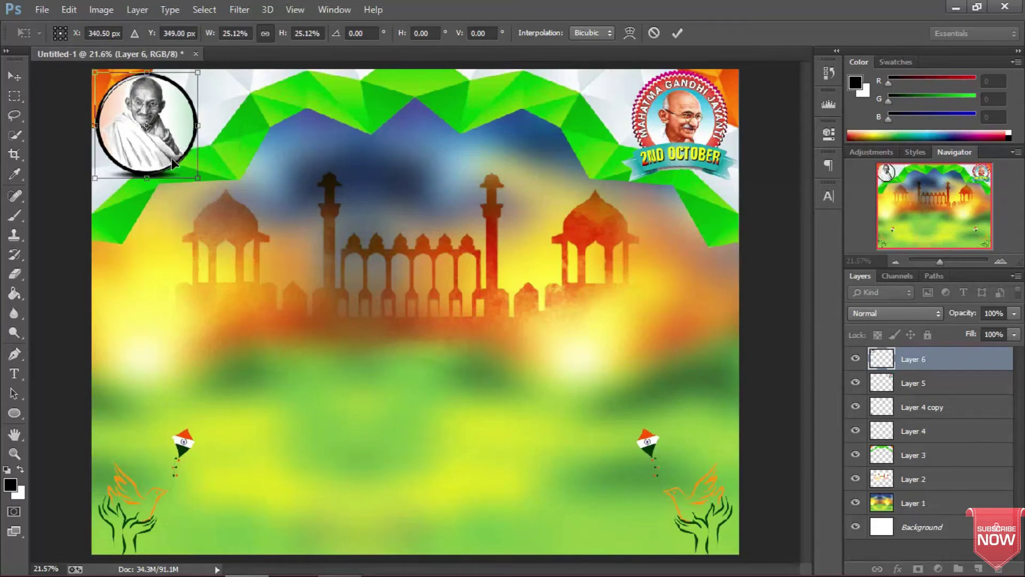
key("Return")
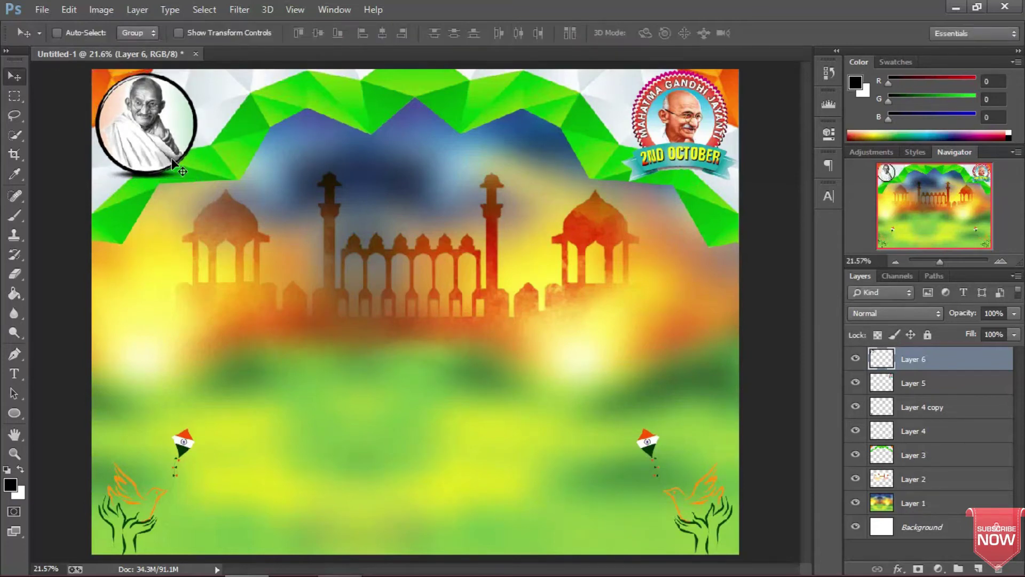
Import the Untitled-2 swoosh into the poster's right side as Layer 7 and close Untitled-2.
key("ctrl+o")
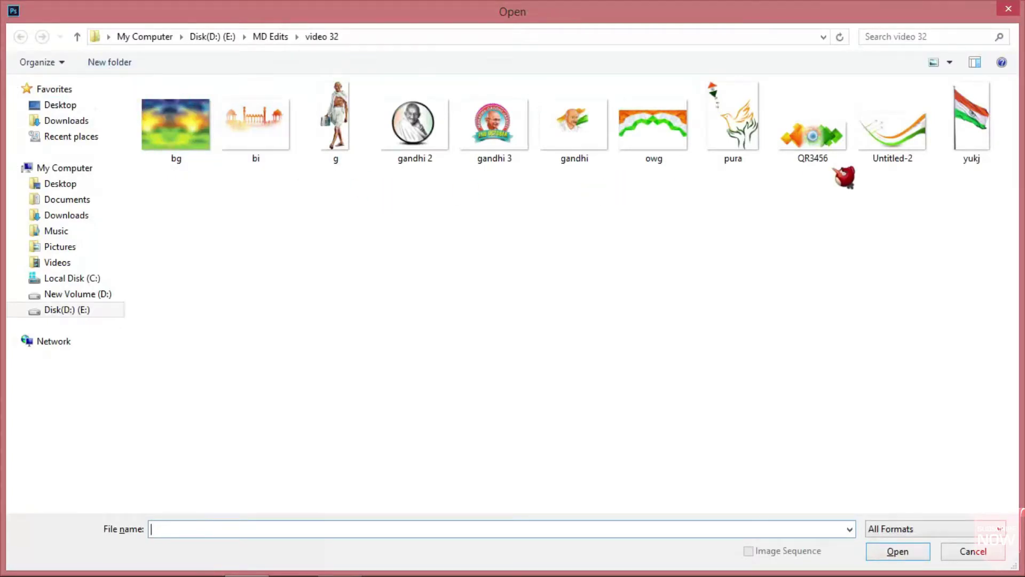
double_click(893, 156)
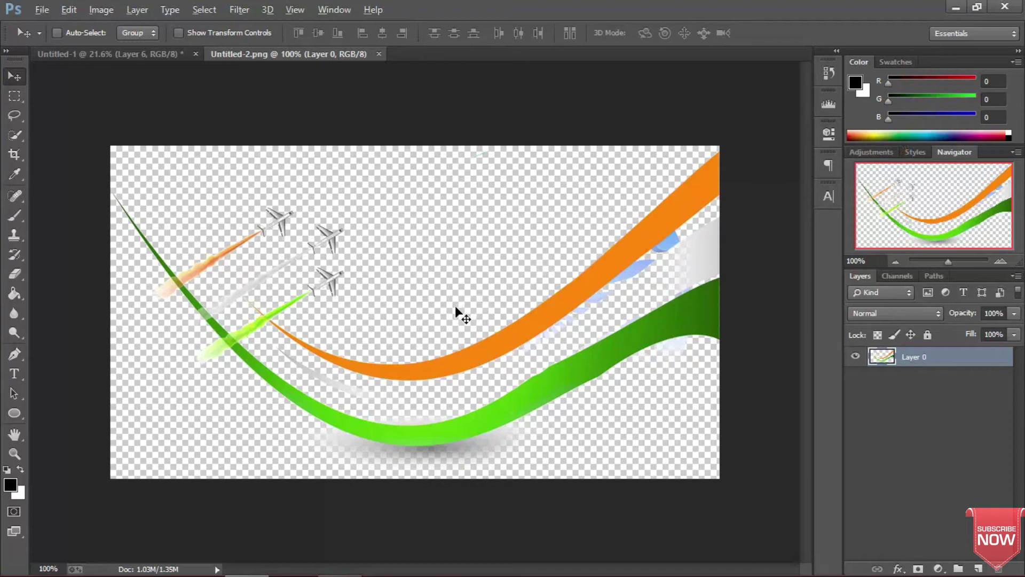
left_click_drag(455, 309, 203, 126)
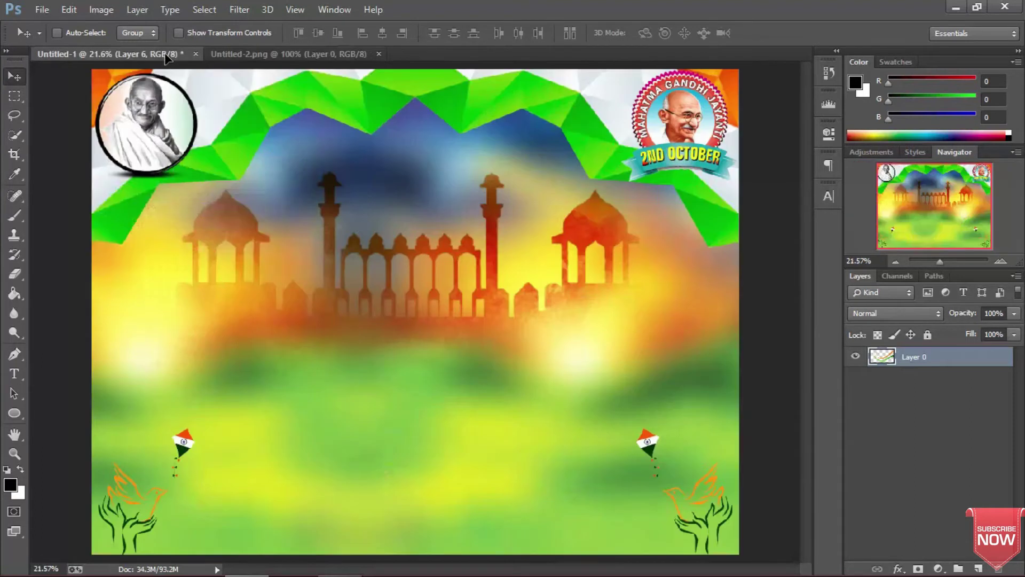
left_click_drag(203, 126, 476, 306)
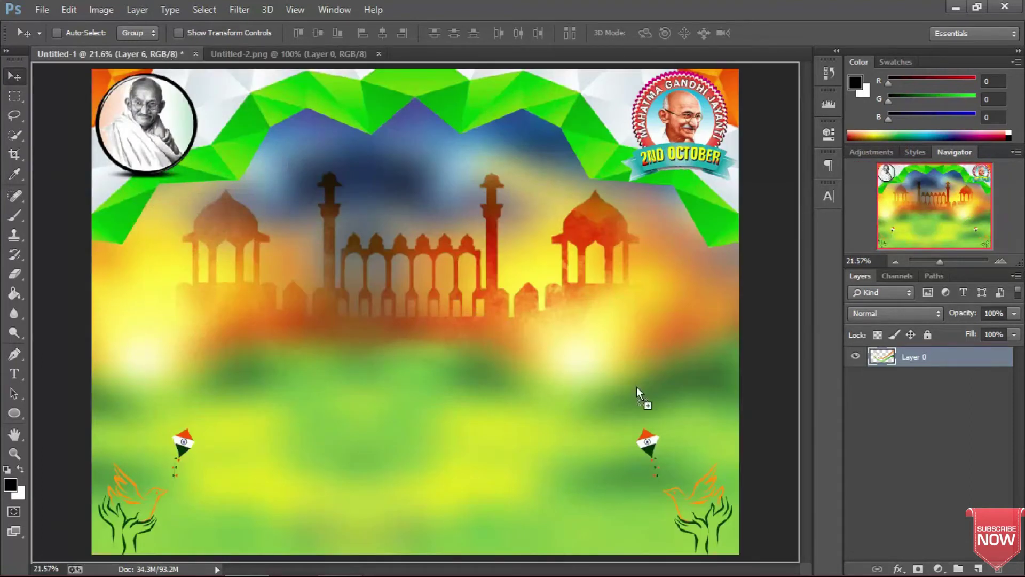
left_click_drag(636, 387, 675, 381)
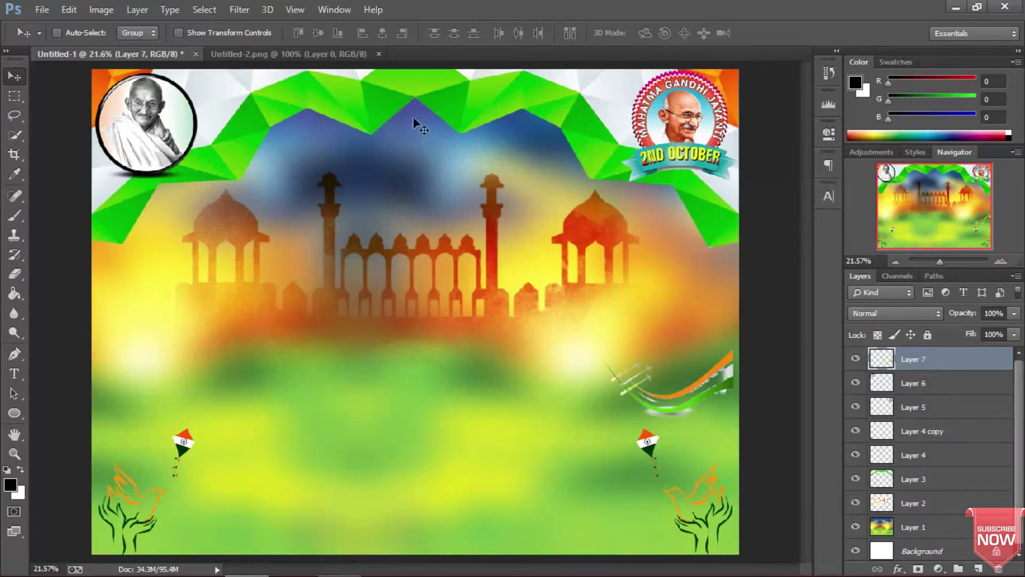
left_click(379, 54)
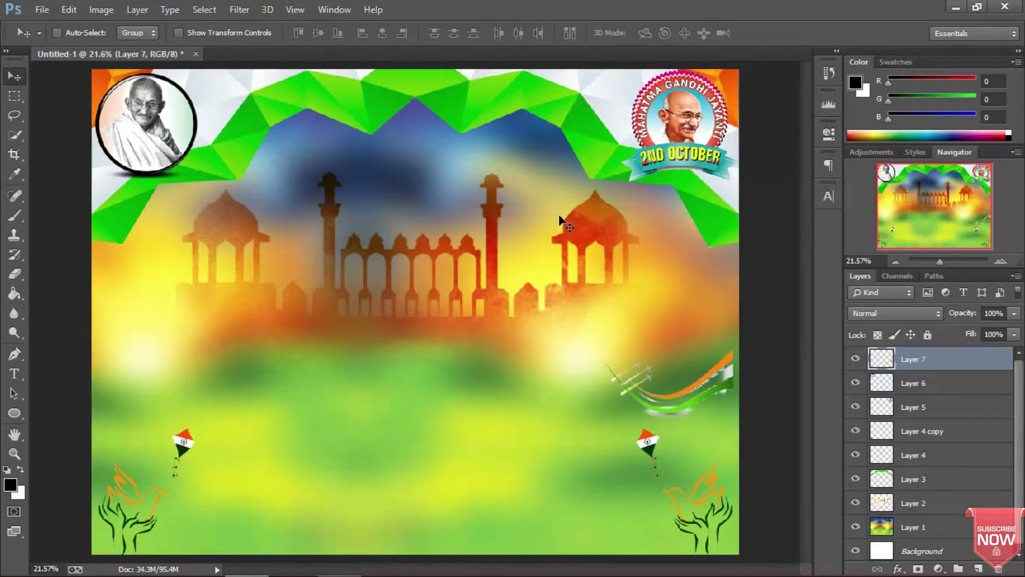
left_click_drag(663, 382, 668, 388)
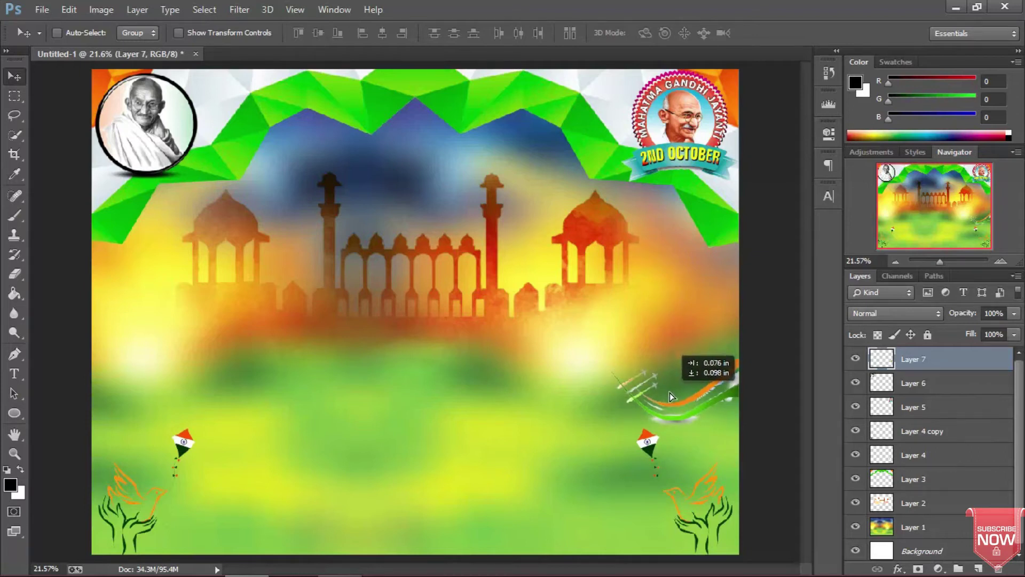
Set the swoosh layer to Multiply and place a copy on the left side.
left_click(932, 315)
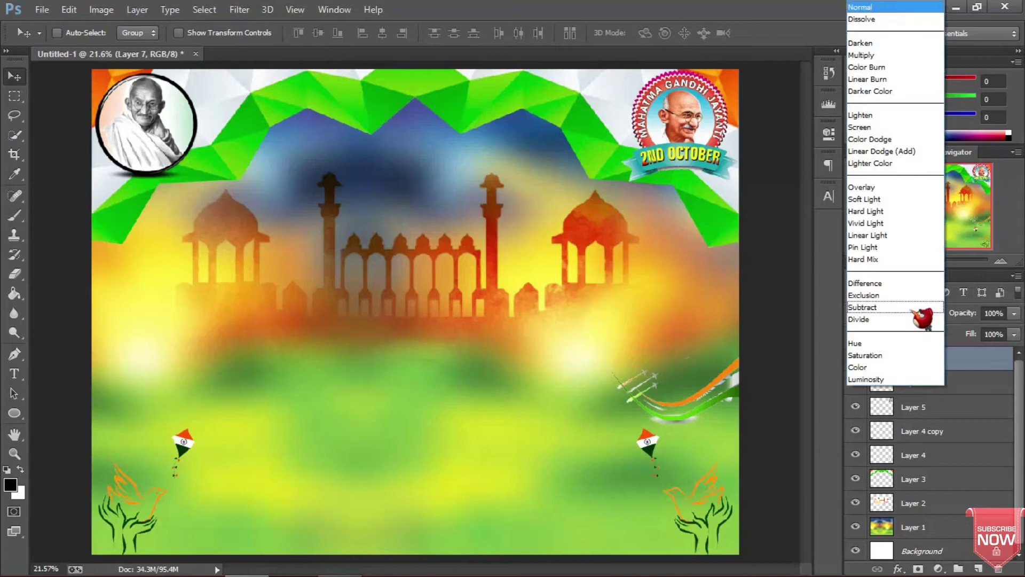
left_click(919, 55)
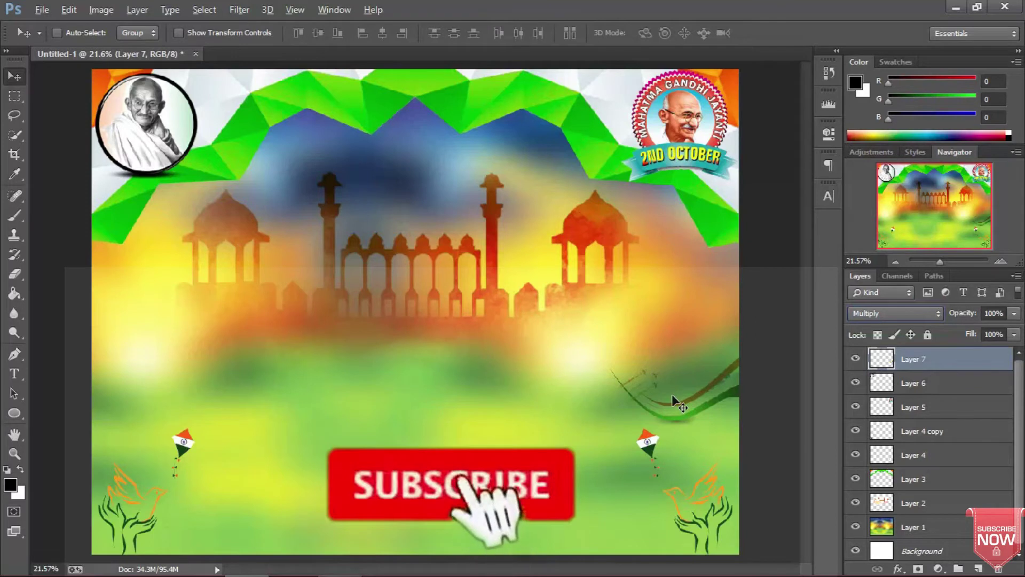
mouse_move(671, 395)
left_mouse_down()
mouse_move(303, 366)
mouse_move(162, 389)
left_mouse_up()
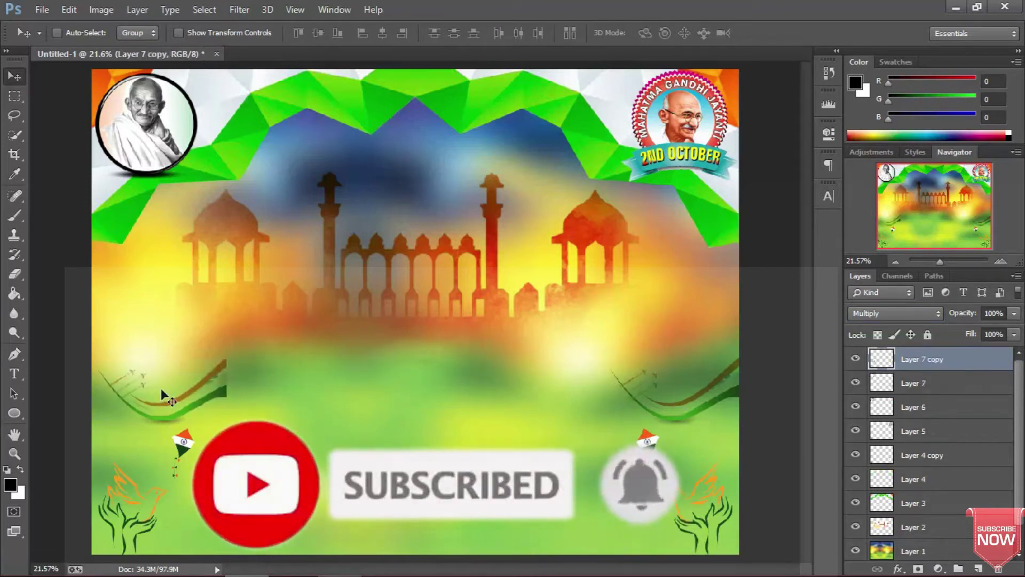
Flip the left swoosh copy horizontally and set it against the poster's left edge.
key("ctrl+t")
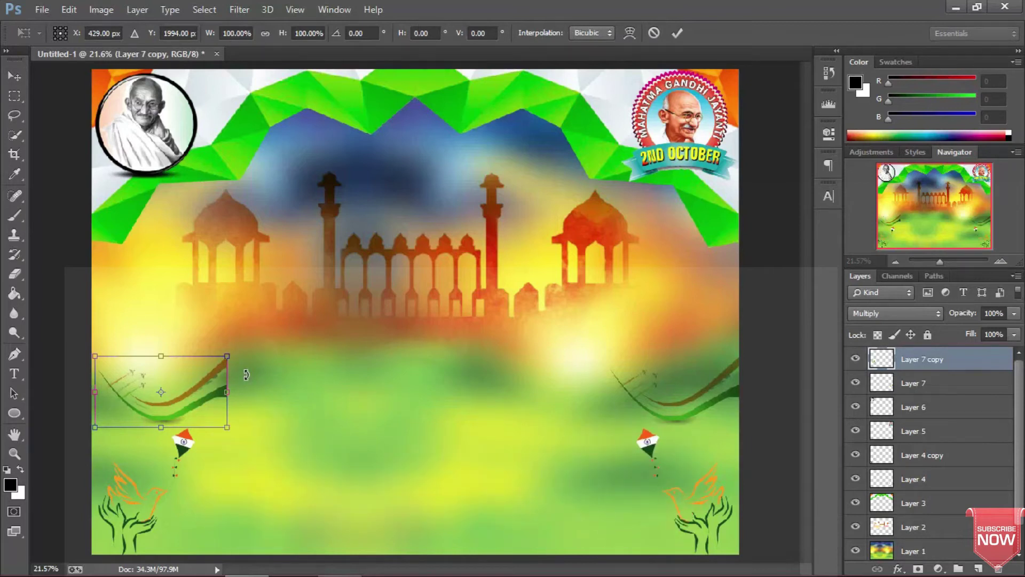
right_click(246, 373)
left_click(290, 347)
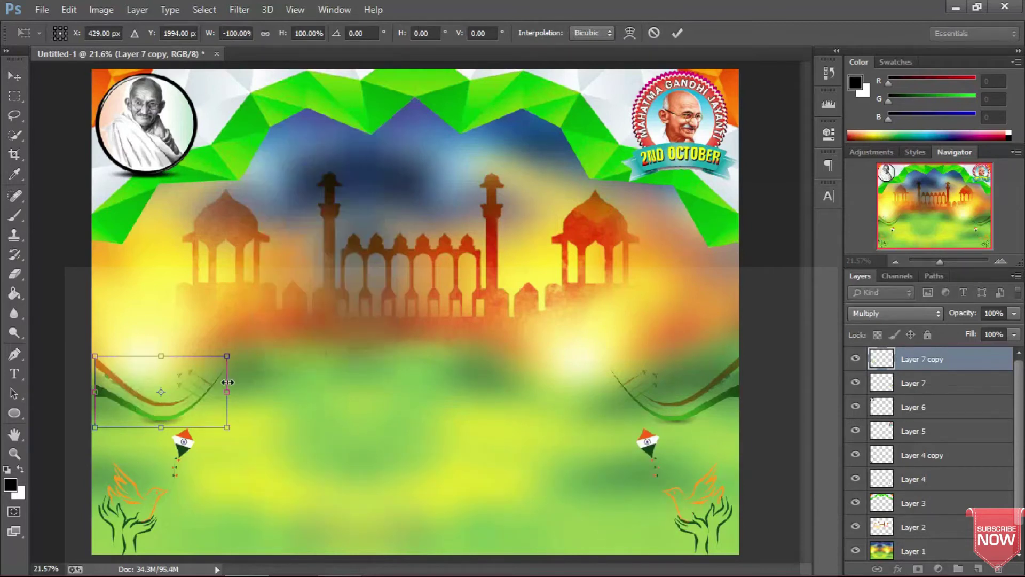
left_click_drag(212, 390, 207, 392)
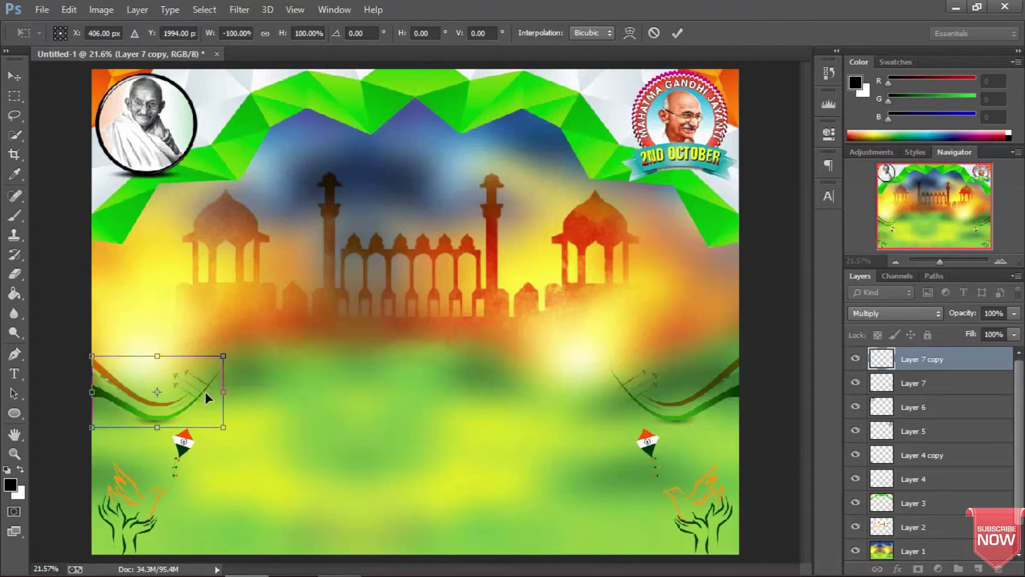
key("Return")
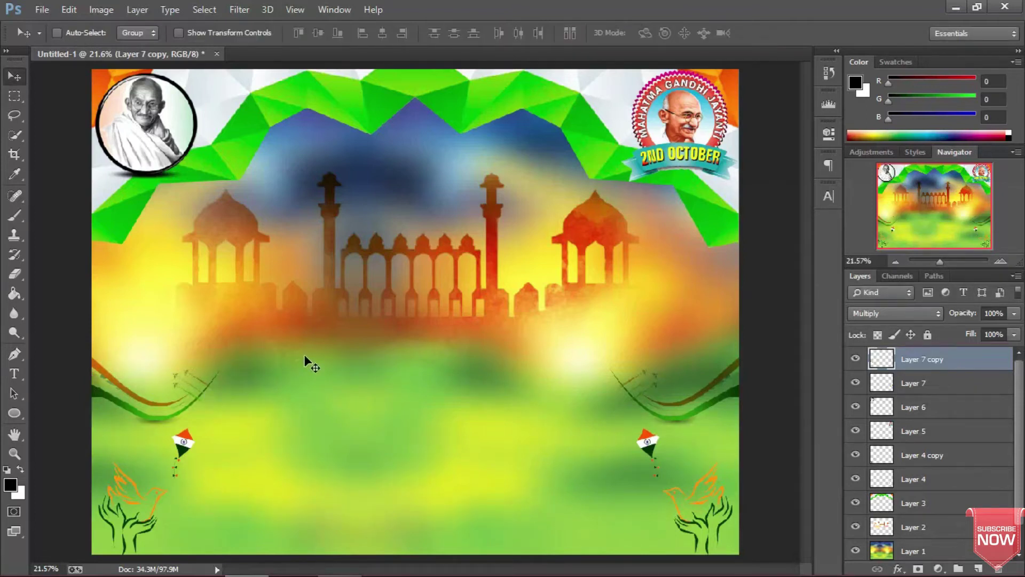
key("ctrl+o")
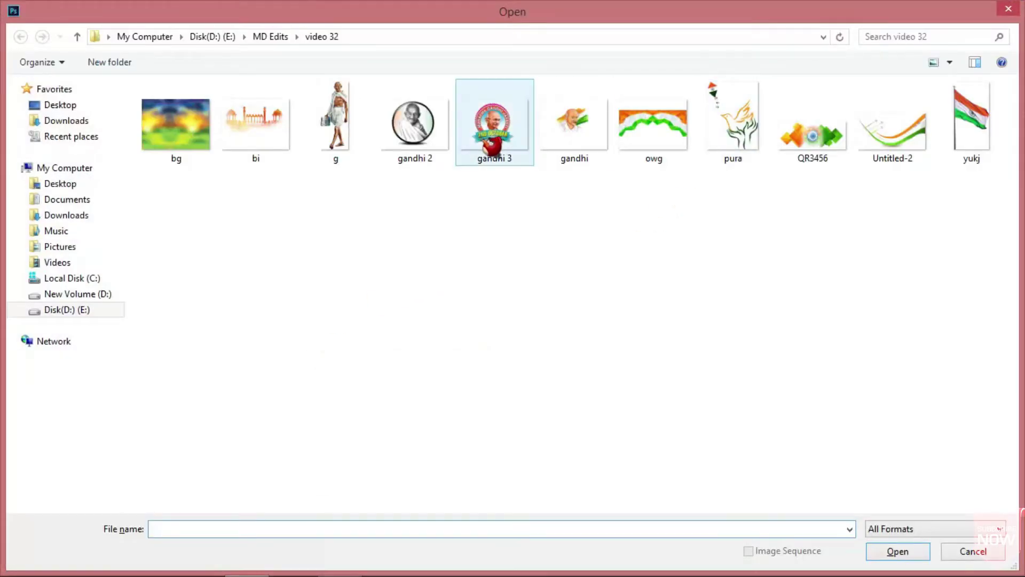
Bring the walking Gandhi figure from g.png onto the poster and close the source image.
left_click(351, 140)
double_click(338, 130)
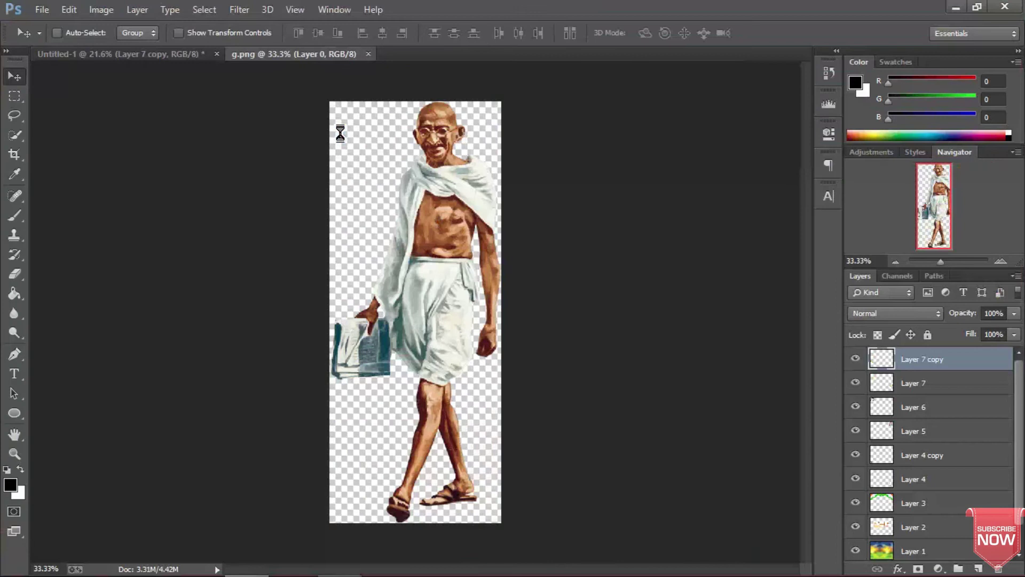
mouse_move(411, 185)
left_mouse_down()
mouse_move(193, 56)
mouse_move(526, 213)
left_mouse_up()
left_click_drag(642, 272, 642, 271)
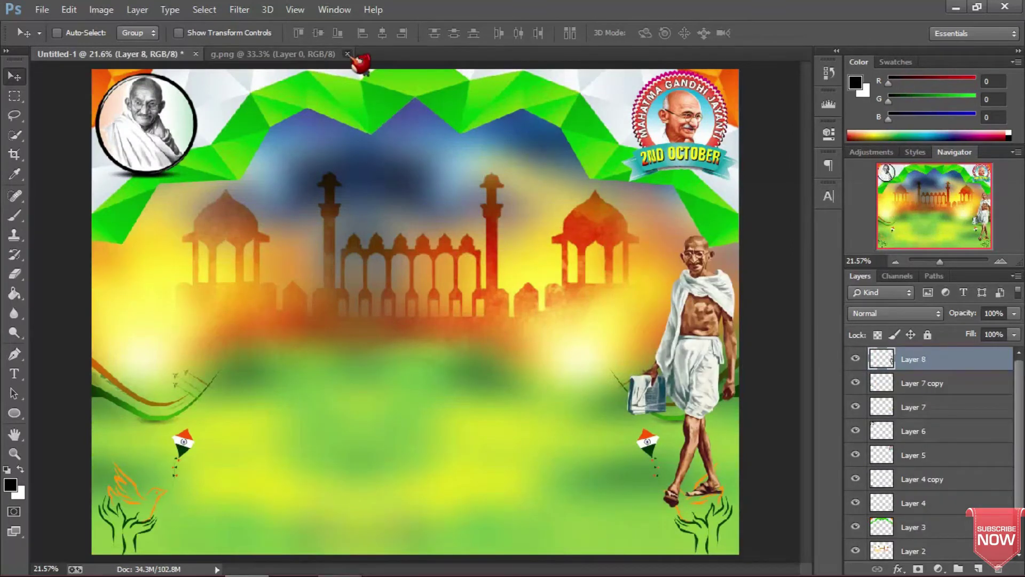
left_click(347, 54)
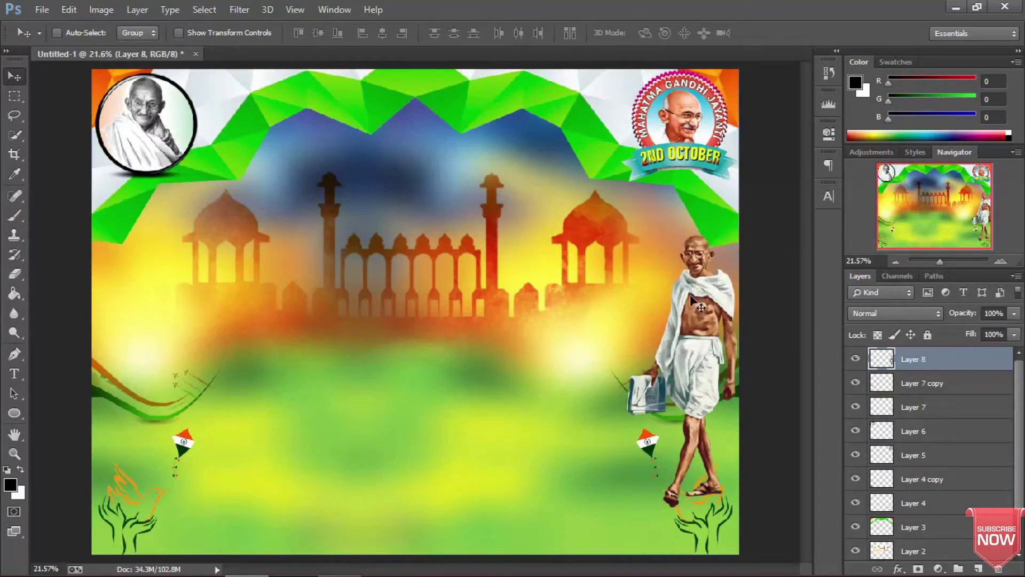
left_click_drag(691, 297, 693, 247)
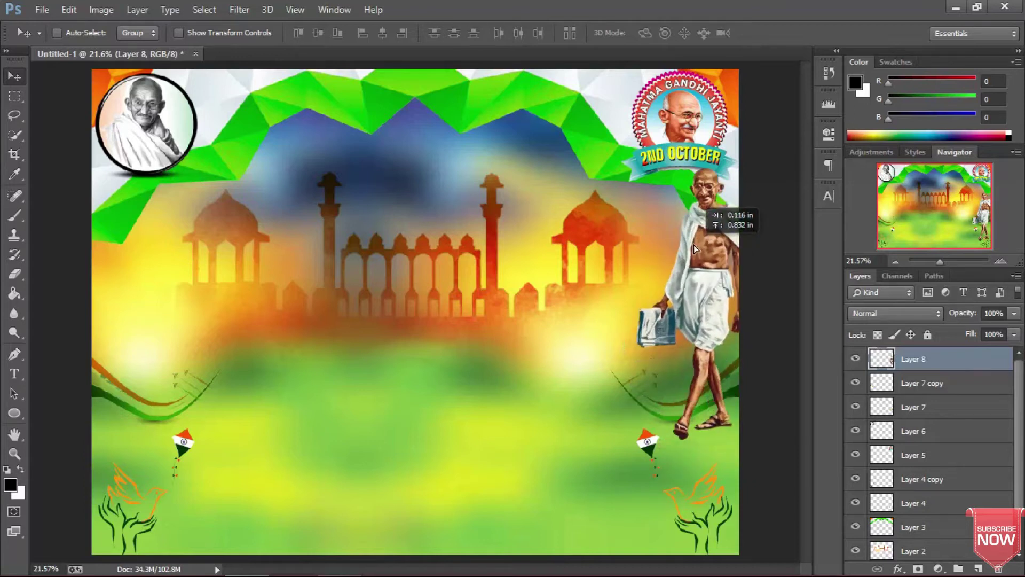
left_click_drag(694, 244, 149, 245)
Flip the left Gandhi figure copy horizontally.
key("ctrl+t")
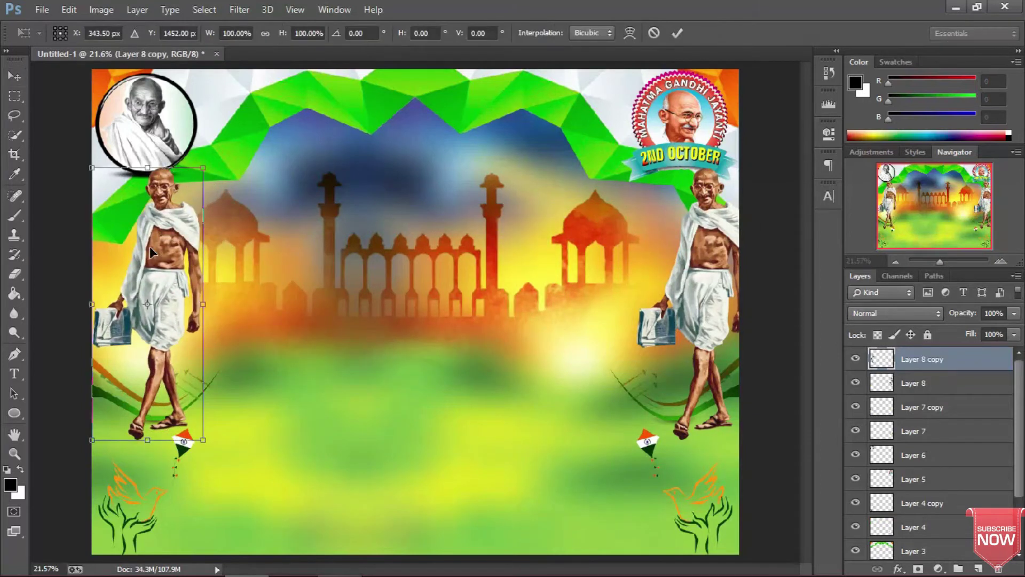
right_click(231, 259)
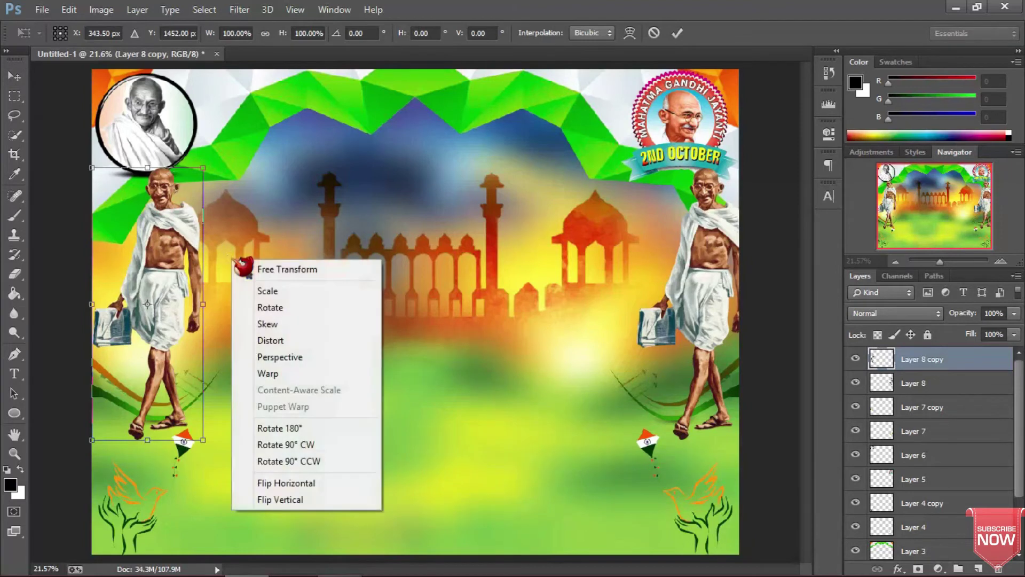
left_click(299, 483)
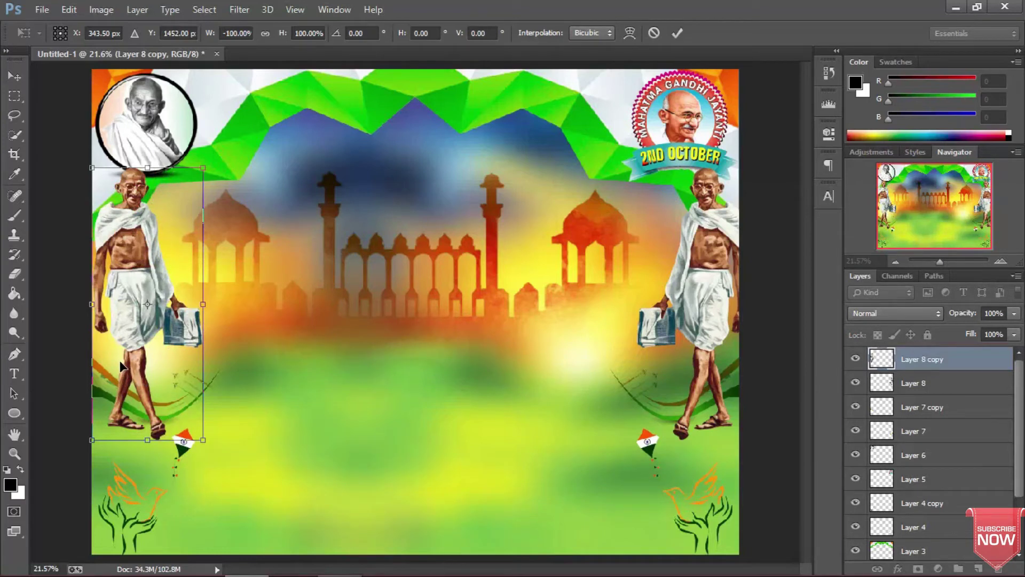
key("Return")
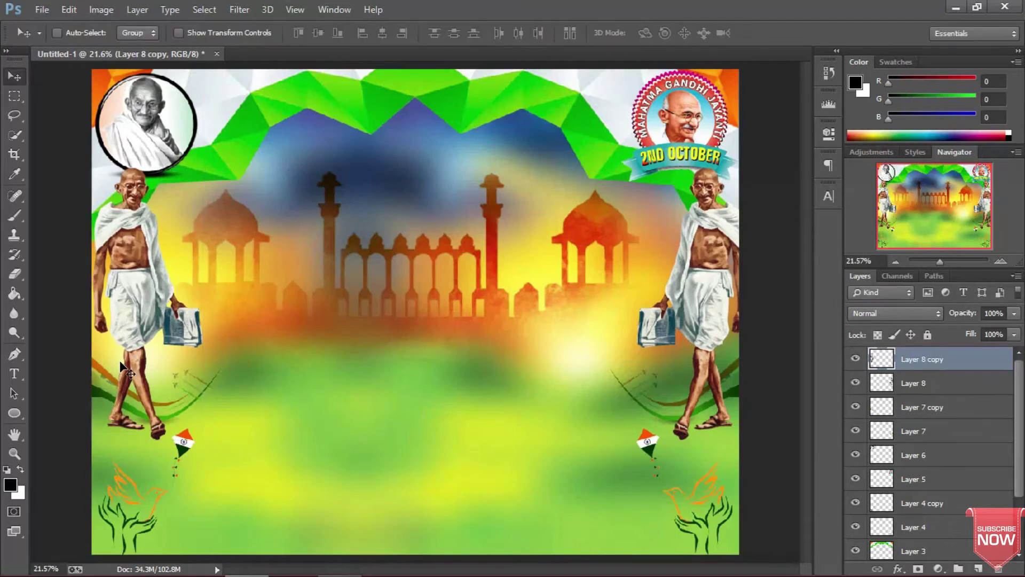
Select Layer 8 and nudge the right walking figure slightly left.
right_click(692, 298)
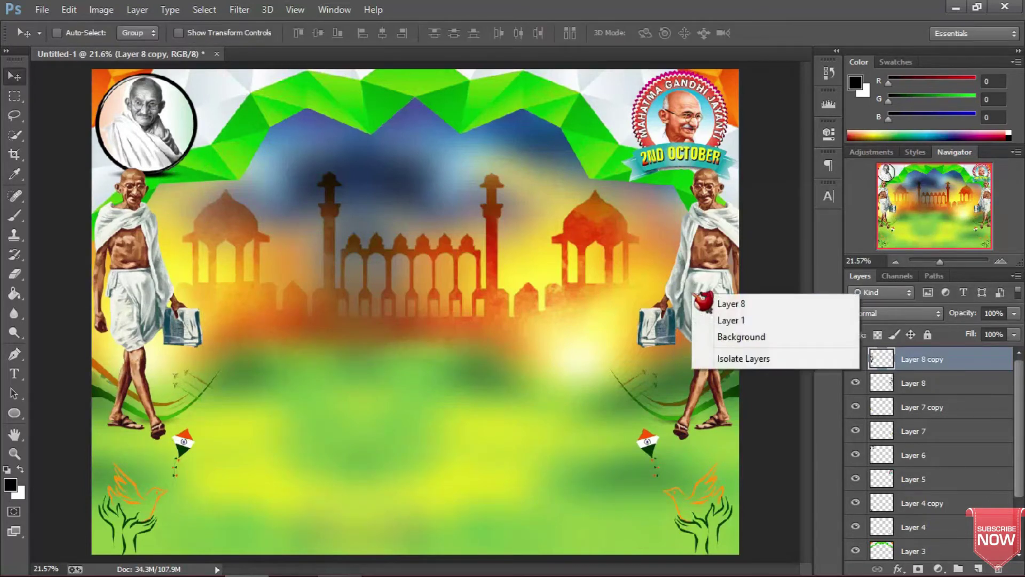
left_click(718, 299)
left_click_drag(705, 305, 696, 305)
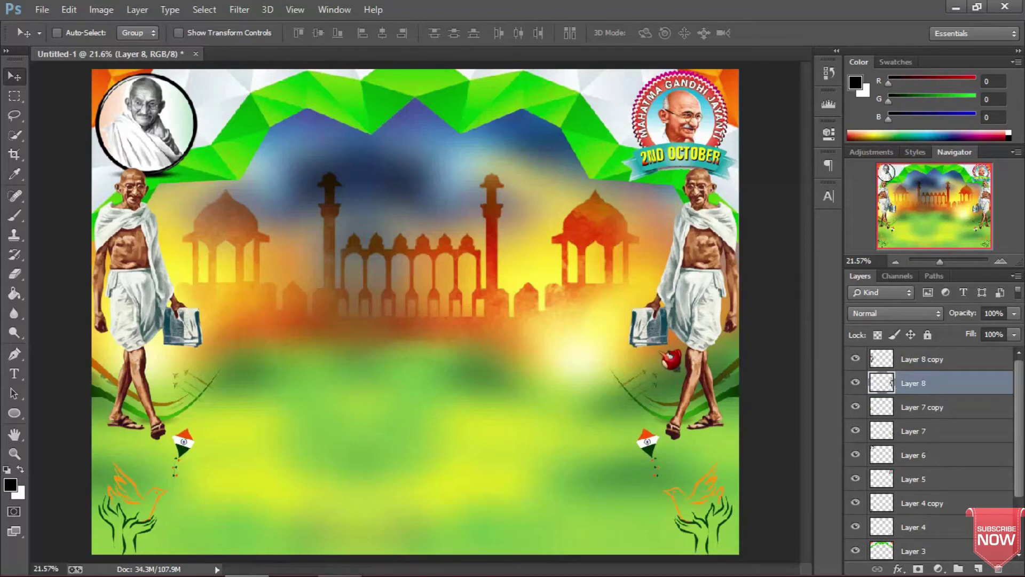
Open QR3456.png and place its tricolour chakra diamond at the poster's centre as Layer 9.
key("ctrl+o")
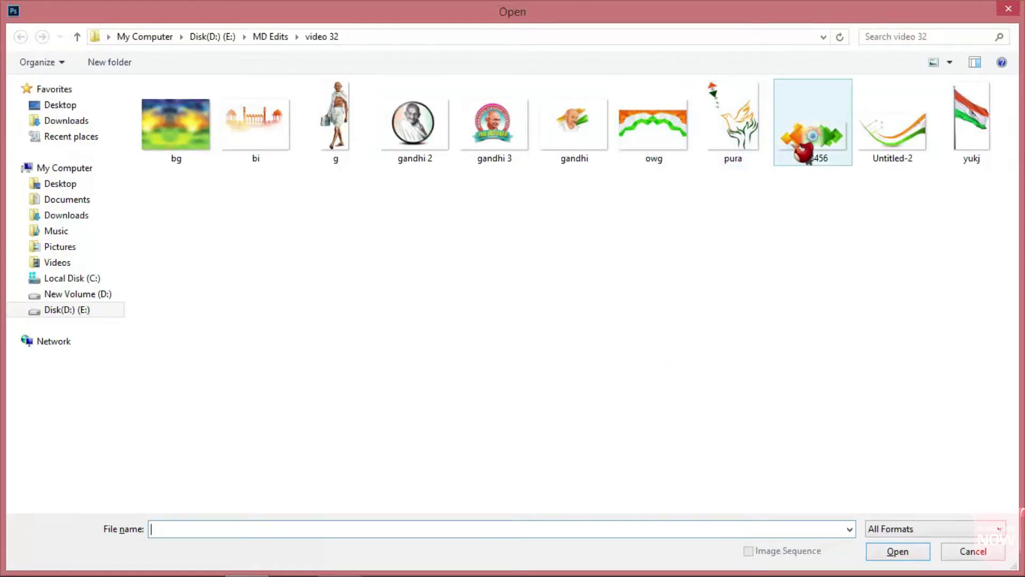
double_click(809, 152)
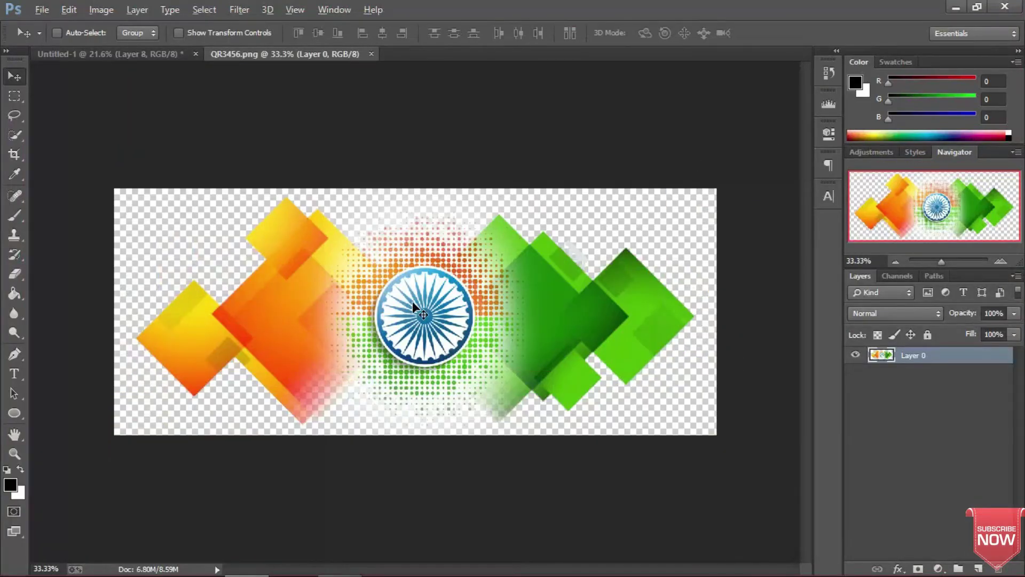
mouse_move(413, 303)
left_mouse_down()
mouse_move(203, 122)
mouse_move(159, 57)
mouse_move(271, 235)
left_mouse_up()
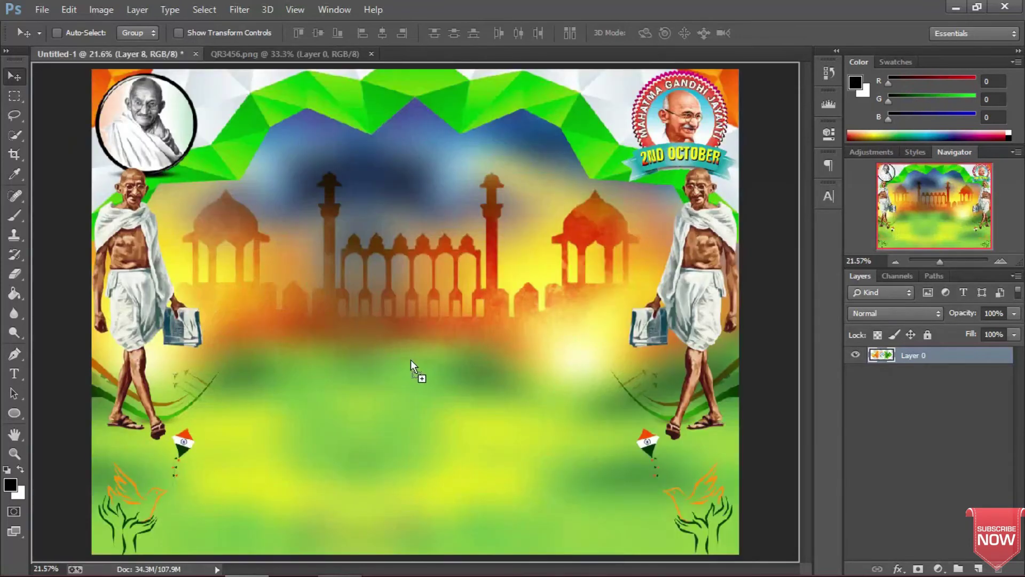
left_click_drag(411, 360, 401, 340)
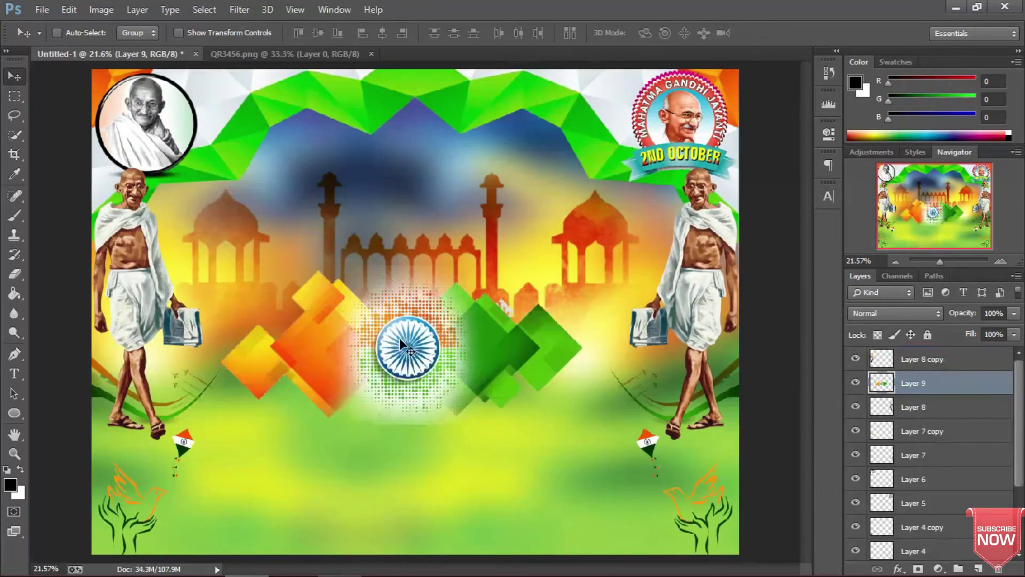
left_click_drag(399, 337, 414, 329)
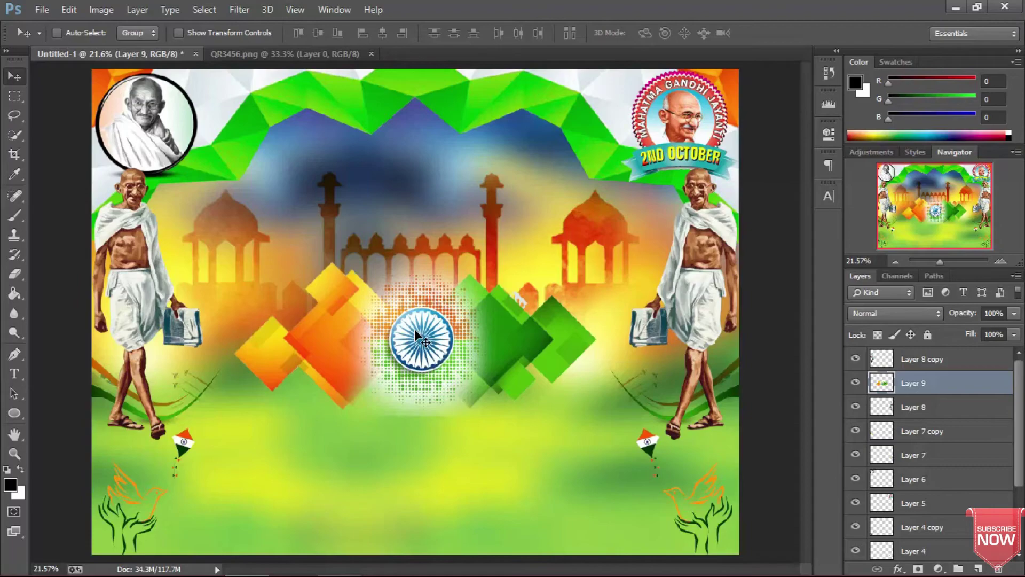
Drag the gandhi.png caricature onto the poster, then close the gandhi.png and QR3456.png images.
key("ctrl+o")
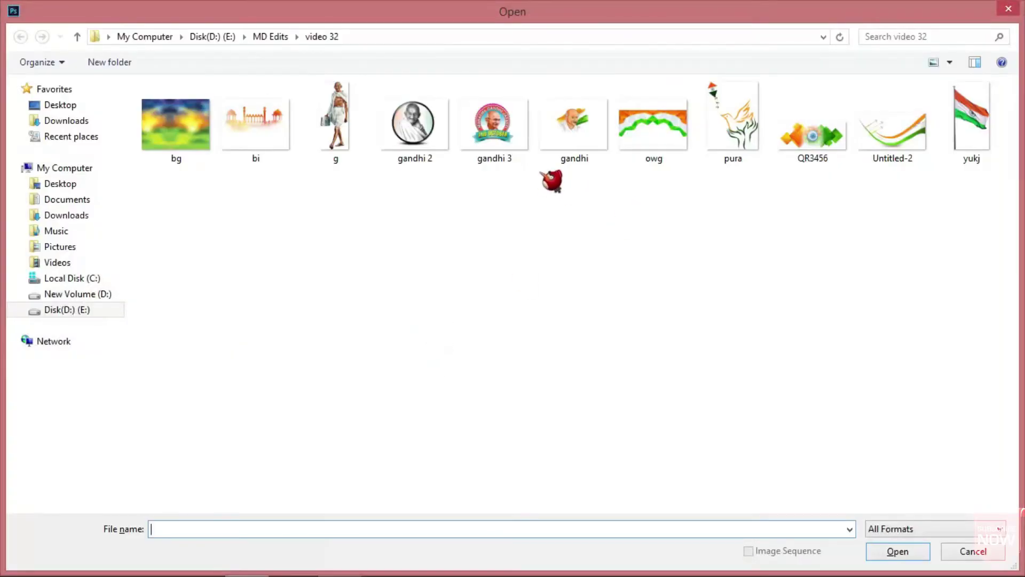
double_click(574, 153)
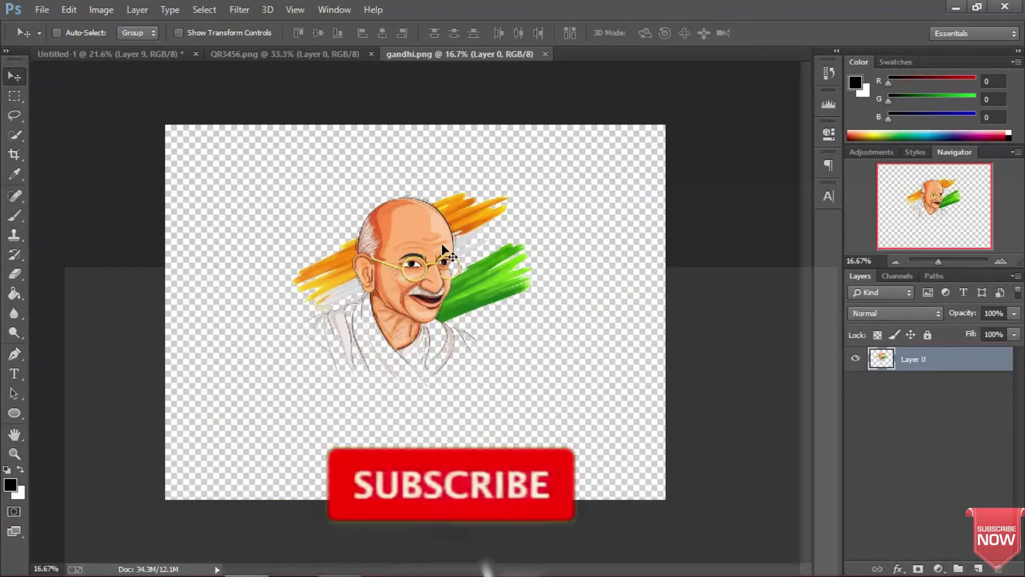
mouse_move(442, 246)
left_mouse_down()
mouse_move(195, 94)
mouse_move(383, 206)
mouse_move(422, 248)
mouse_move(459, 227)
mouse_move(468, 188)
left_mouse_up()
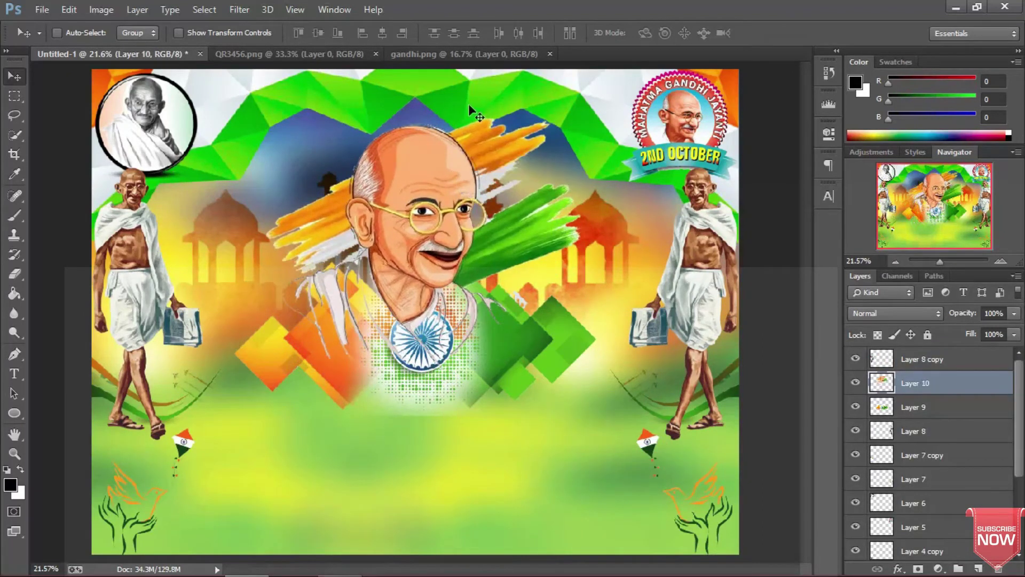
left_click(550, 54)
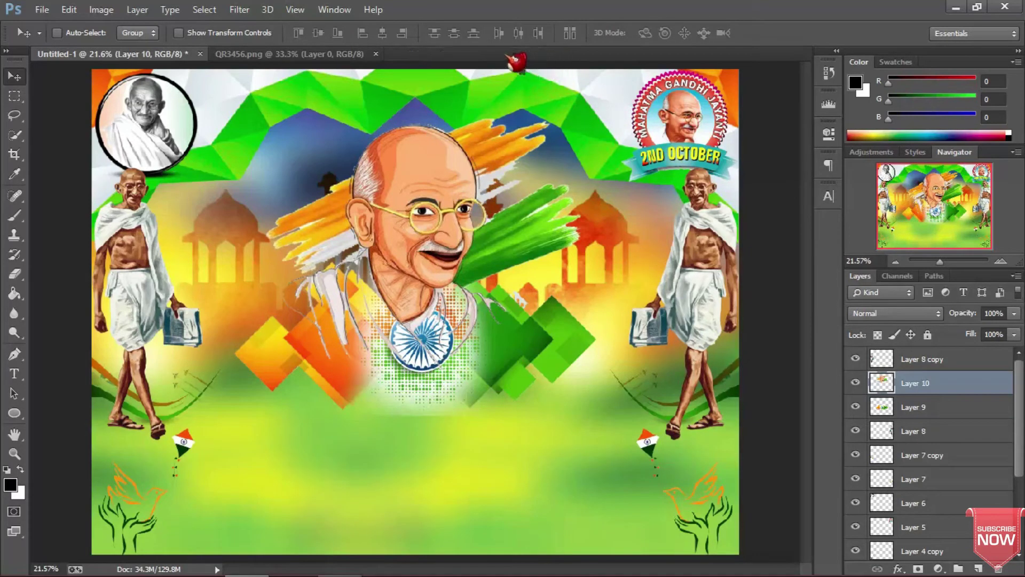
left_click(377, 54)
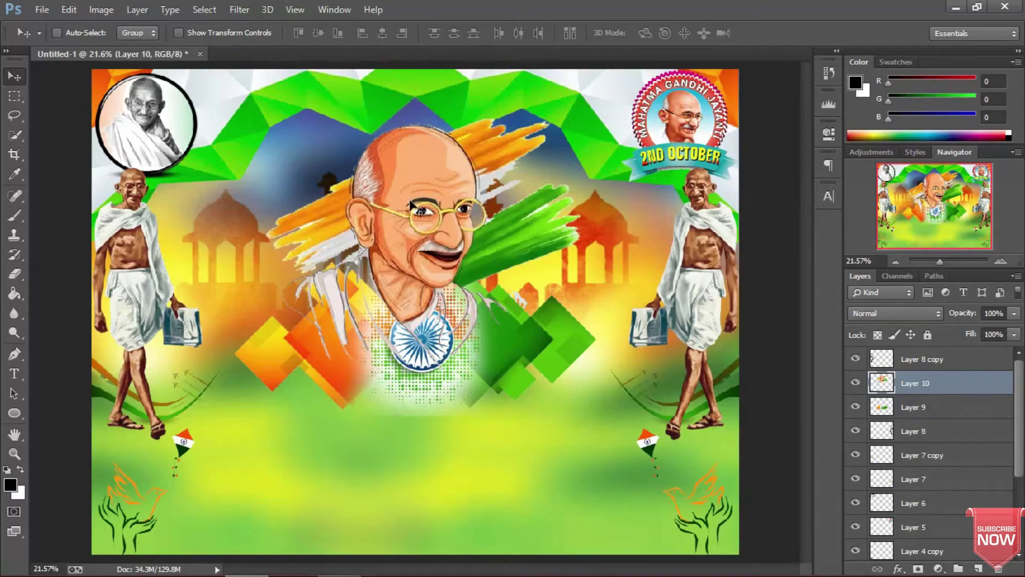
left_click_drag(415, 224, 417, 220)
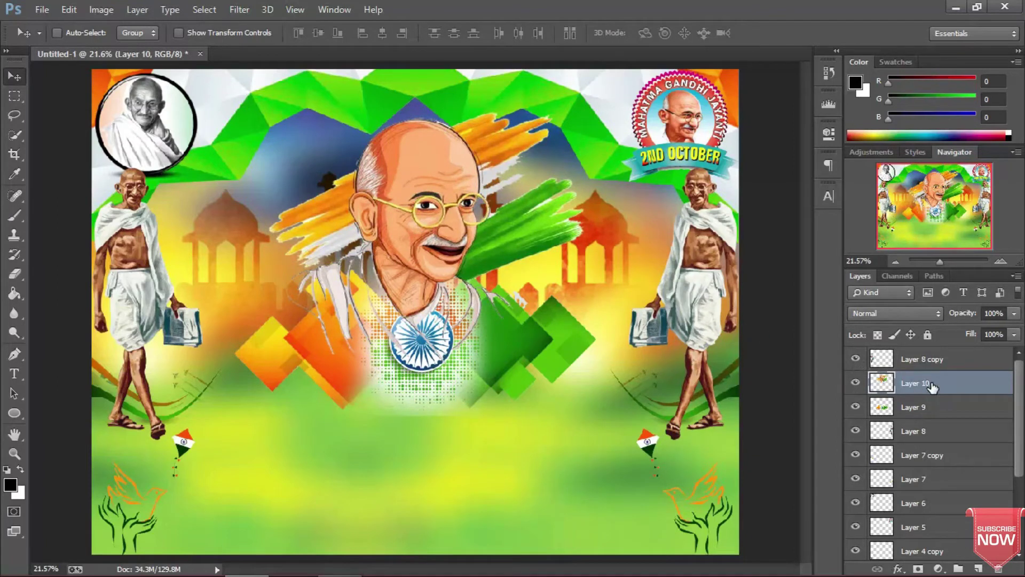
Restack the caricature layer beneath Layer 9's chakra graphic and shift it up-left.
left_click_drag(932, 387, 926, 358)
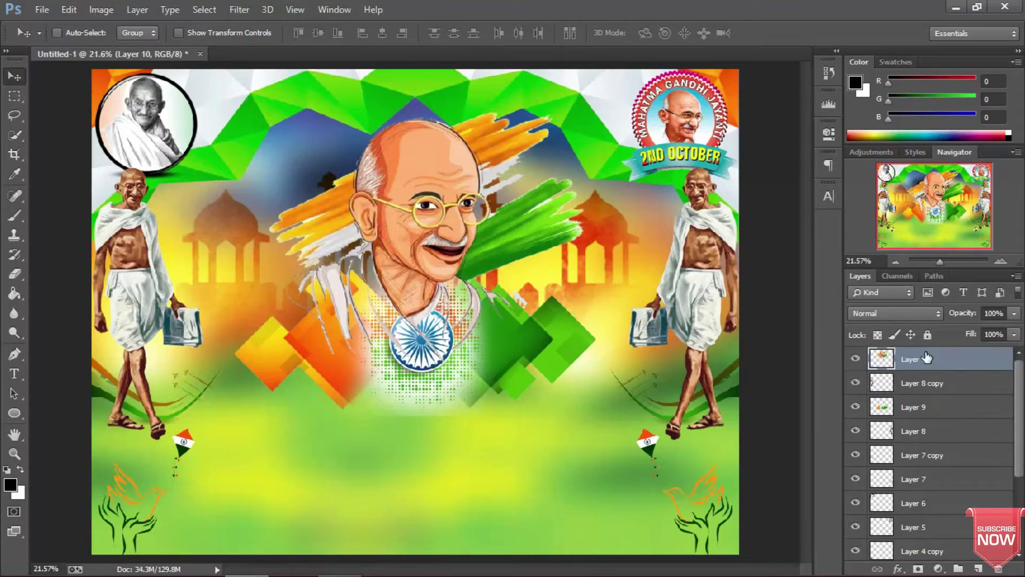
left_click(854, 384)
left_click_drag(926, 363, 934, 401)
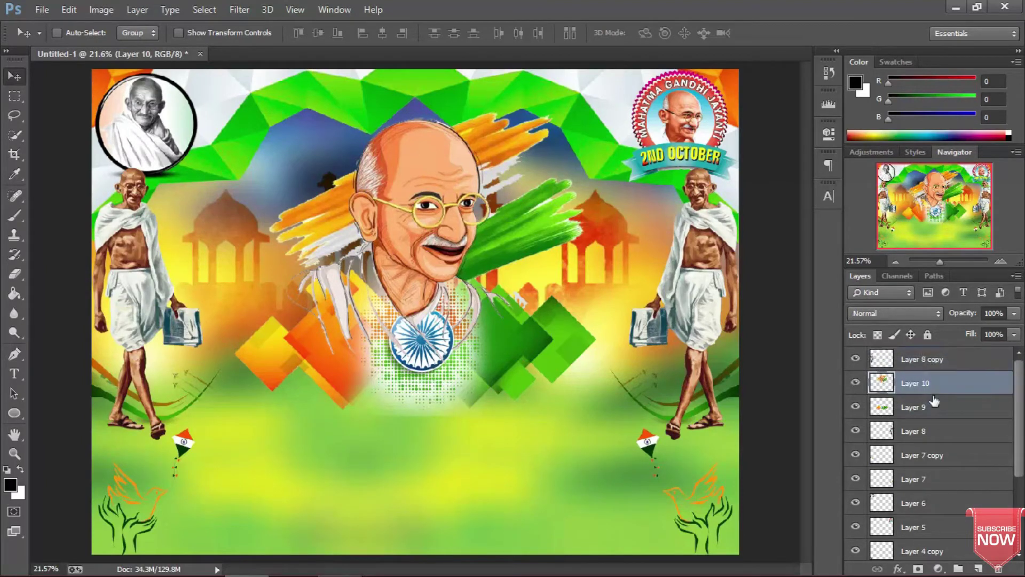
left_click(855, 407)
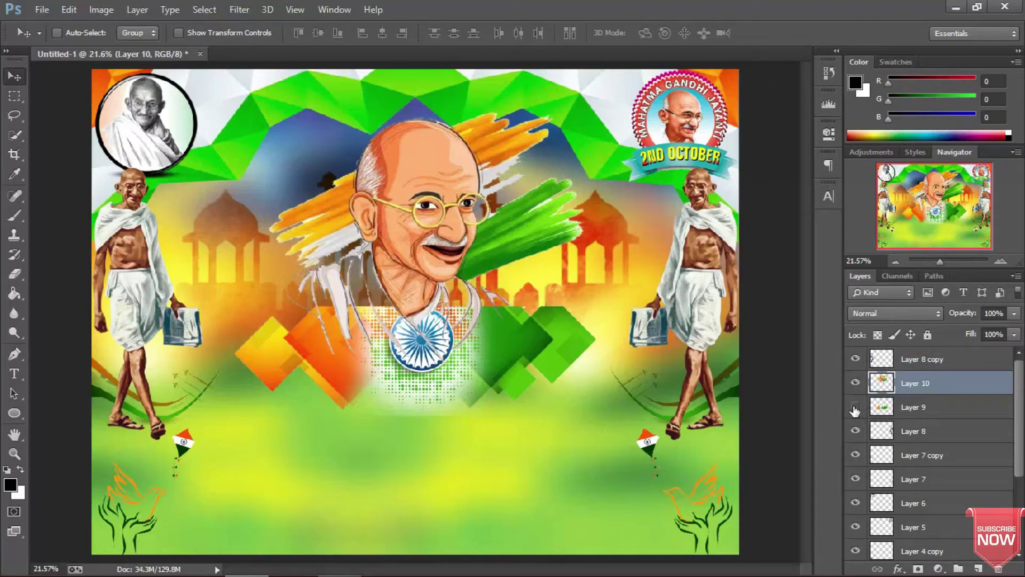
left_click_drag(930, 381, 931, 408)
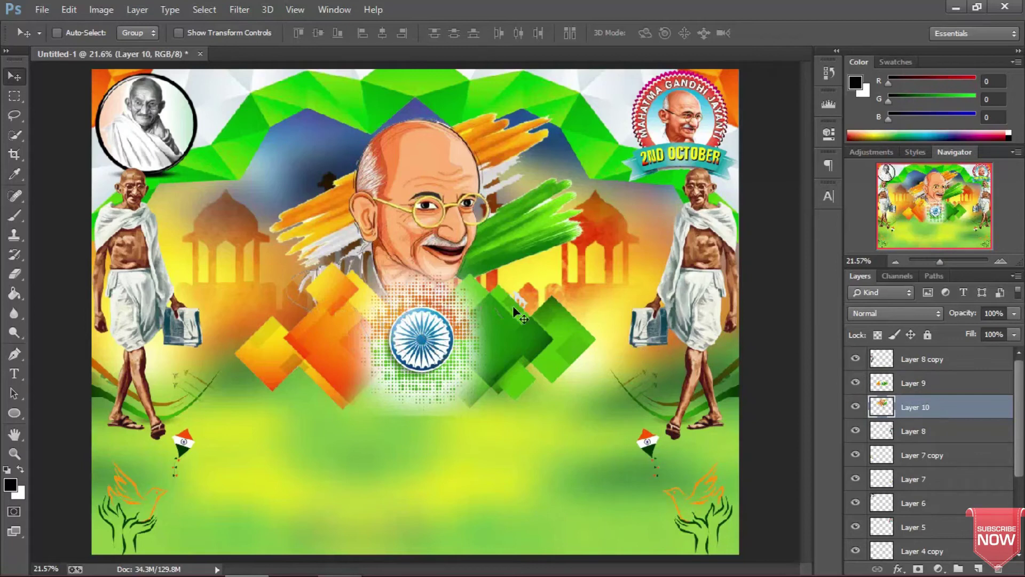
left_click_drag(430, 251, 420, 233)
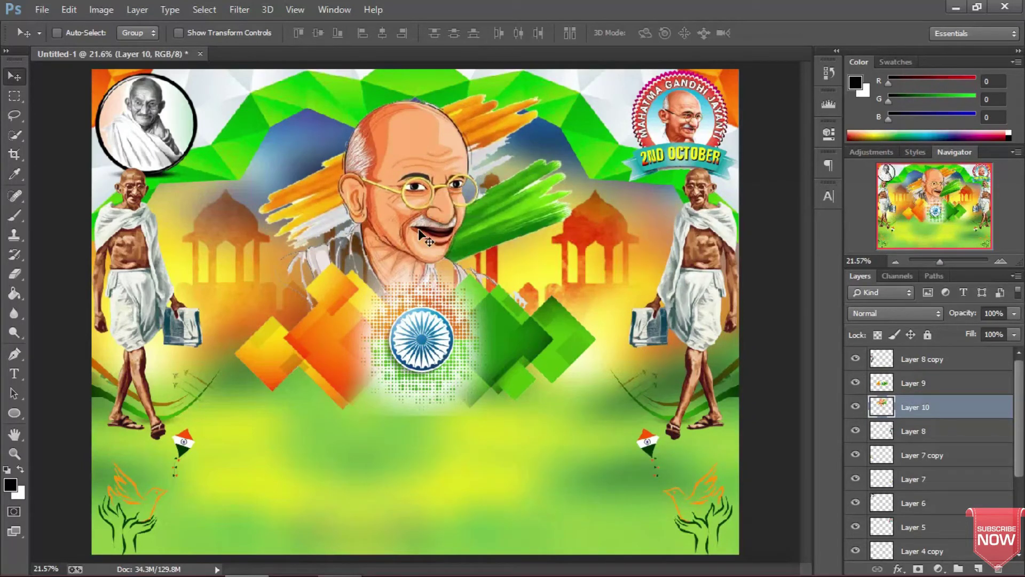
Open yukj.png and place the flag on the poster left of Gandhi's face.
key("ctrl+o")
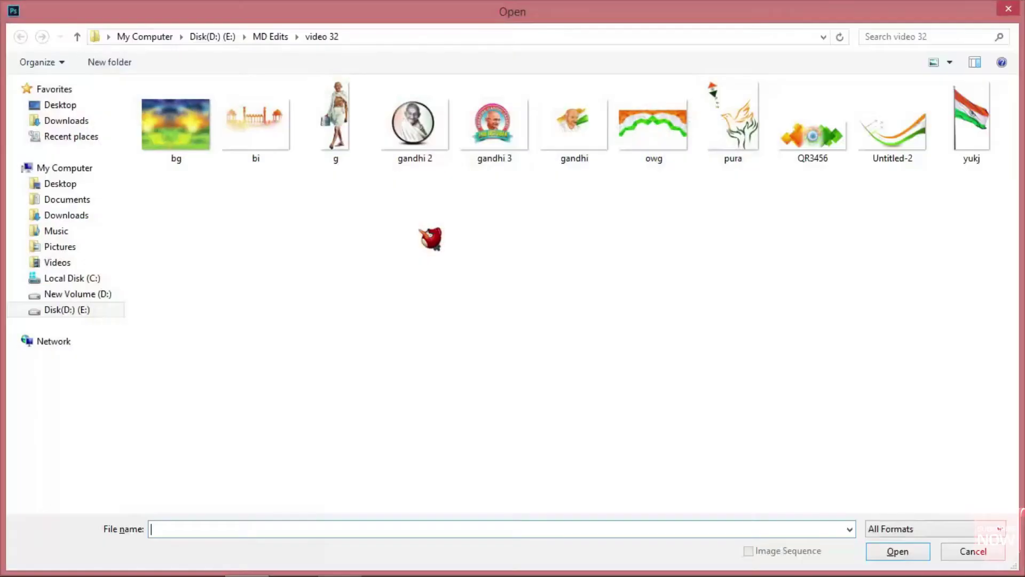
double_click(957, 144)
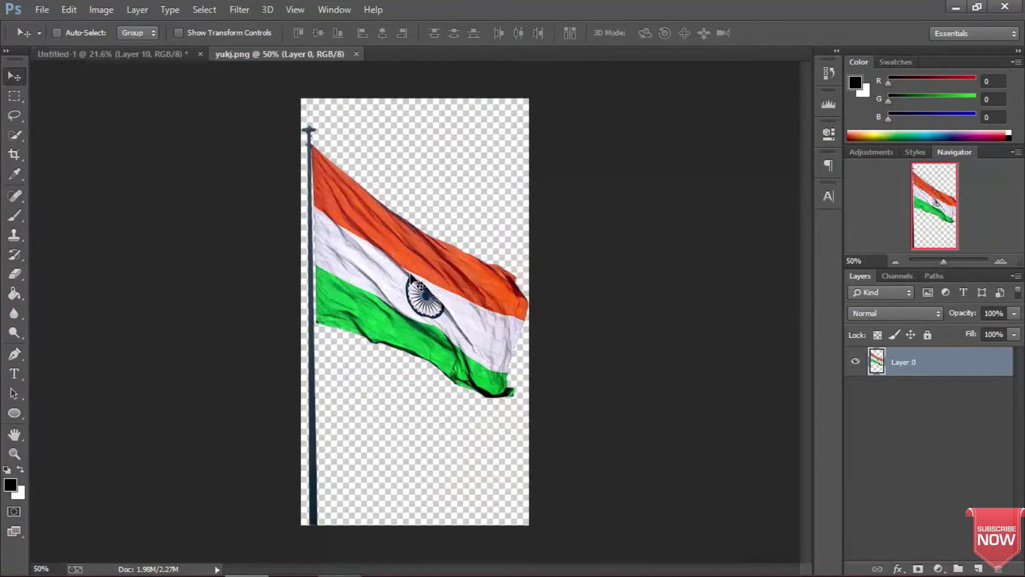
mouse_move(410, 278)
left_mouse_down()
mouse_move(143, 53)
mouse_move(247, 108)
left_mouse_up()
left_click_drag(265, 161, 268, 180)
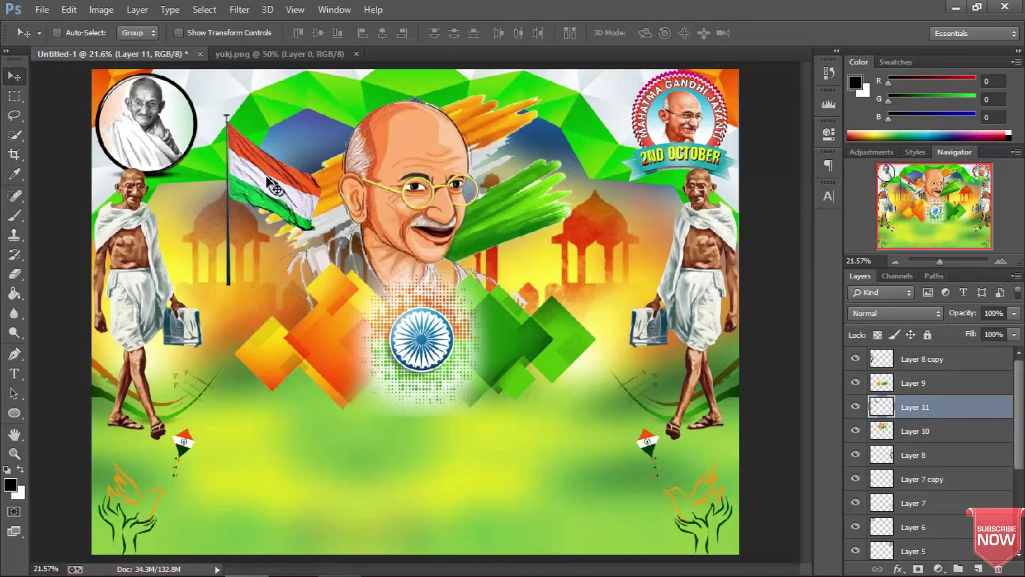
Duplicate the flag to the right of the face and flip the copy horizontally.
left_click_drag(267, 180, 577, 181)
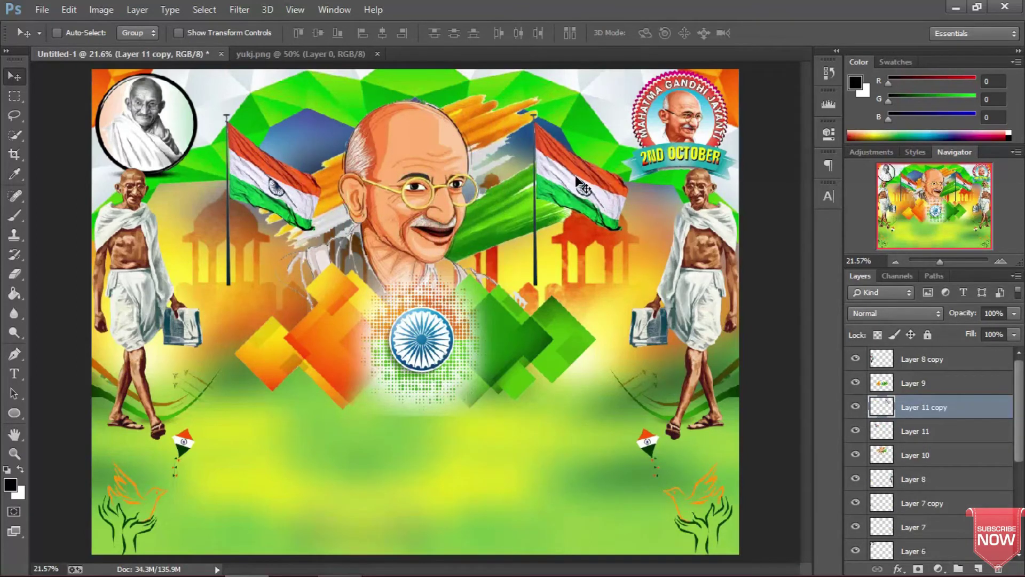
key("ctrl+t")
right_click(500, 217)
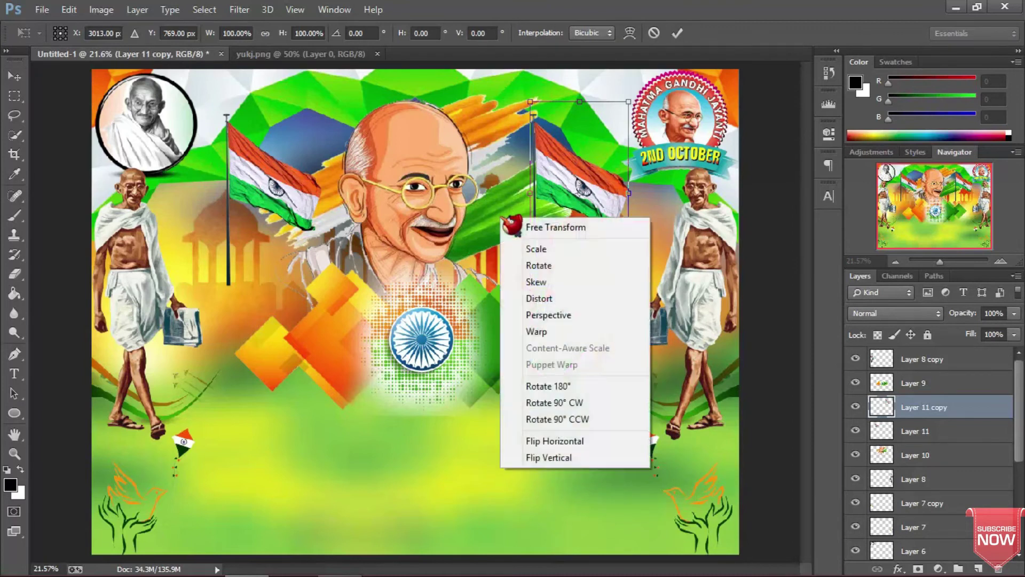
left_click(568, 441)
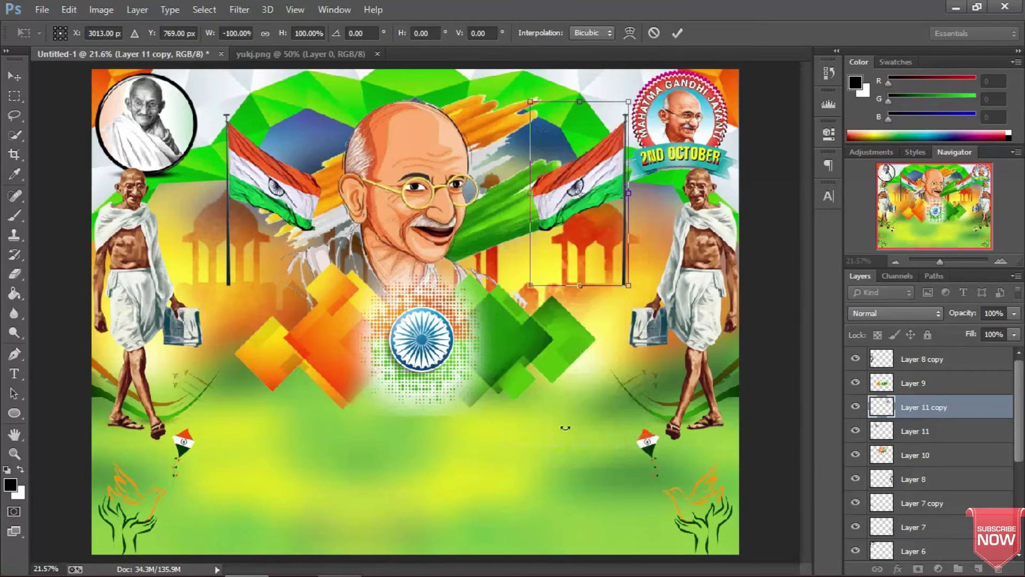
left_click_drag(579, 242, 550, 248)
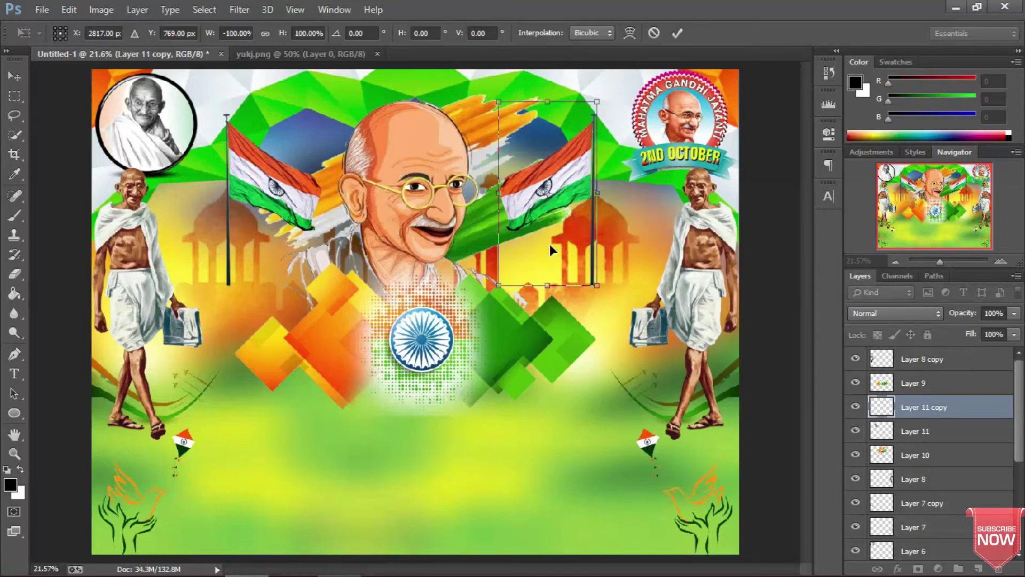
key("Return")
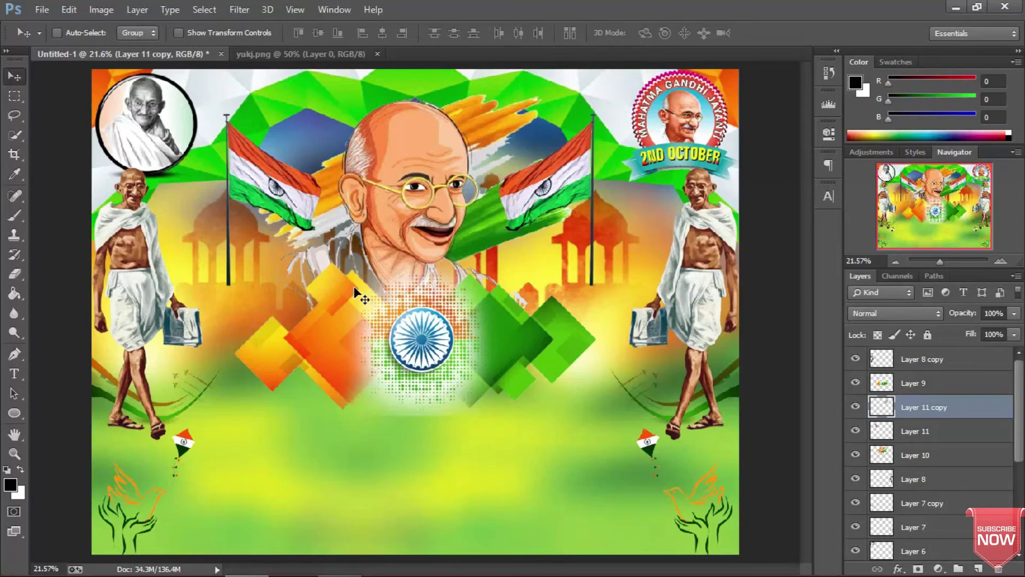
Commit the HAPPY title text, raise its layer to the top, and shift it slightly left.
key("t")
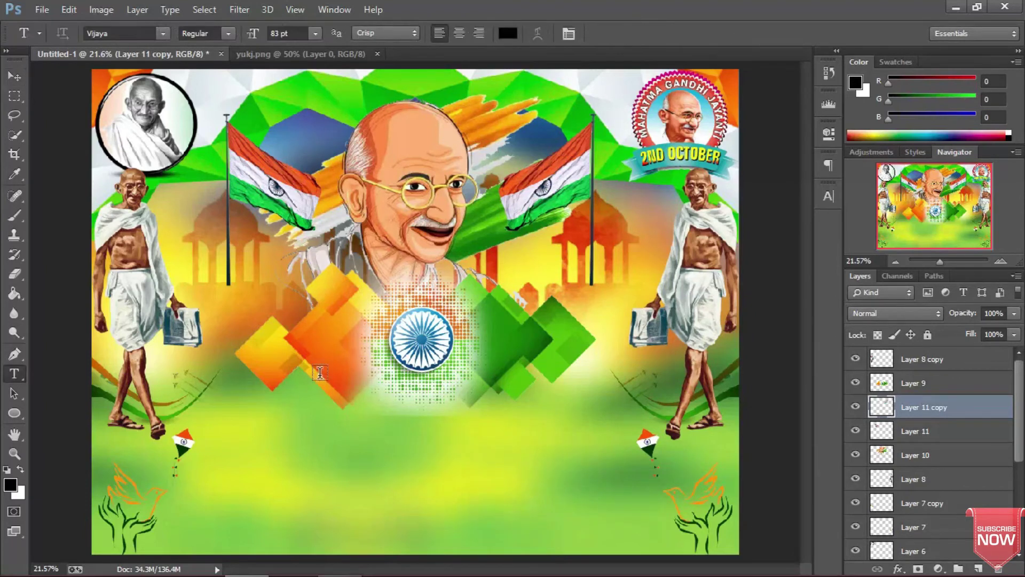
left_click(310, 405)
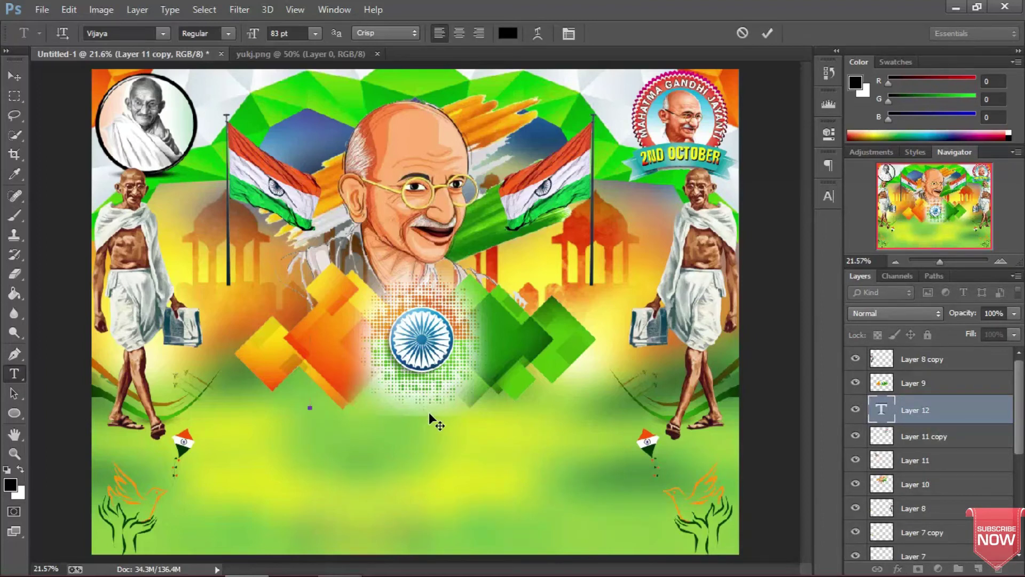
type("GANDHI")
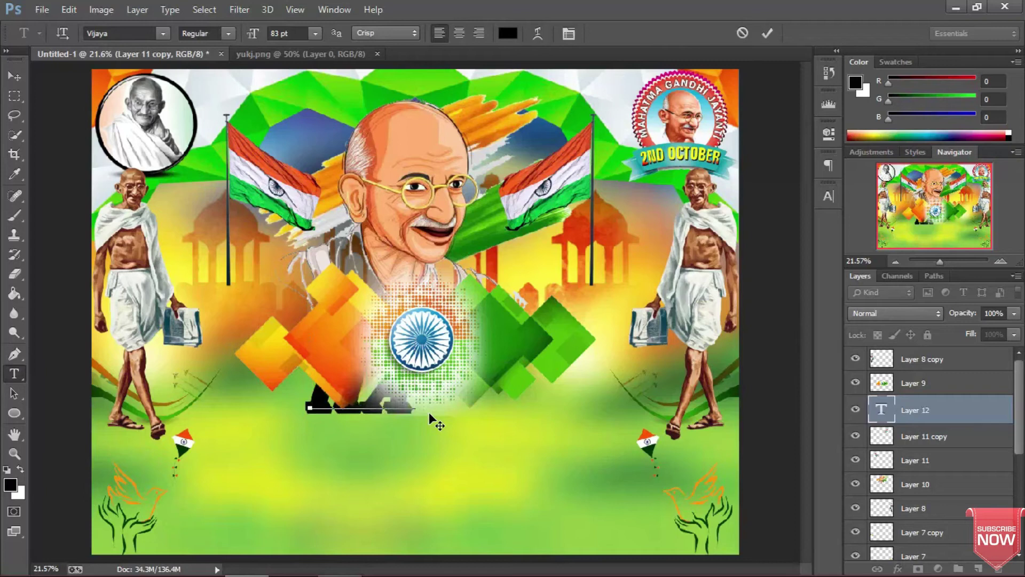
type("N")
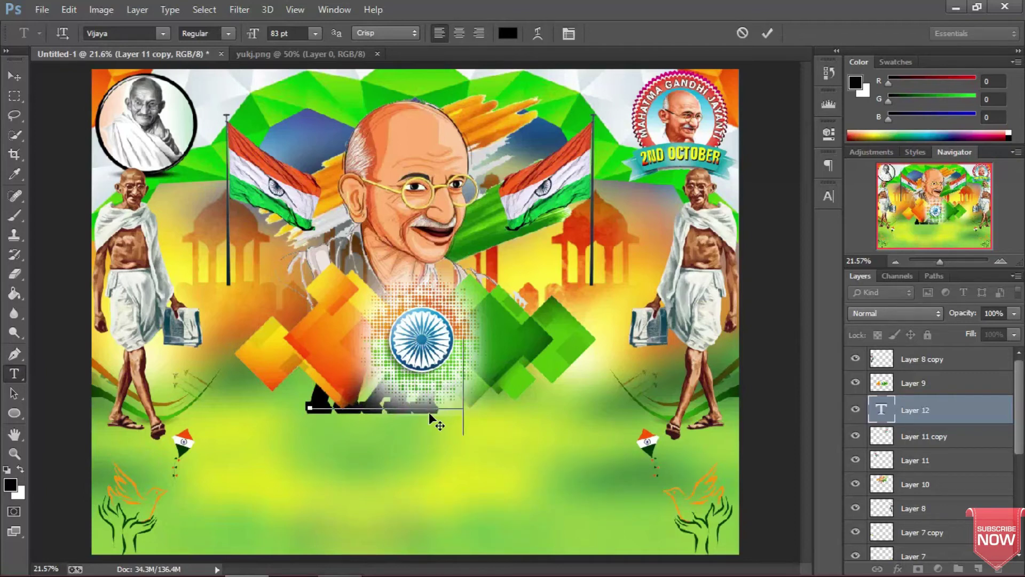
type("DH")
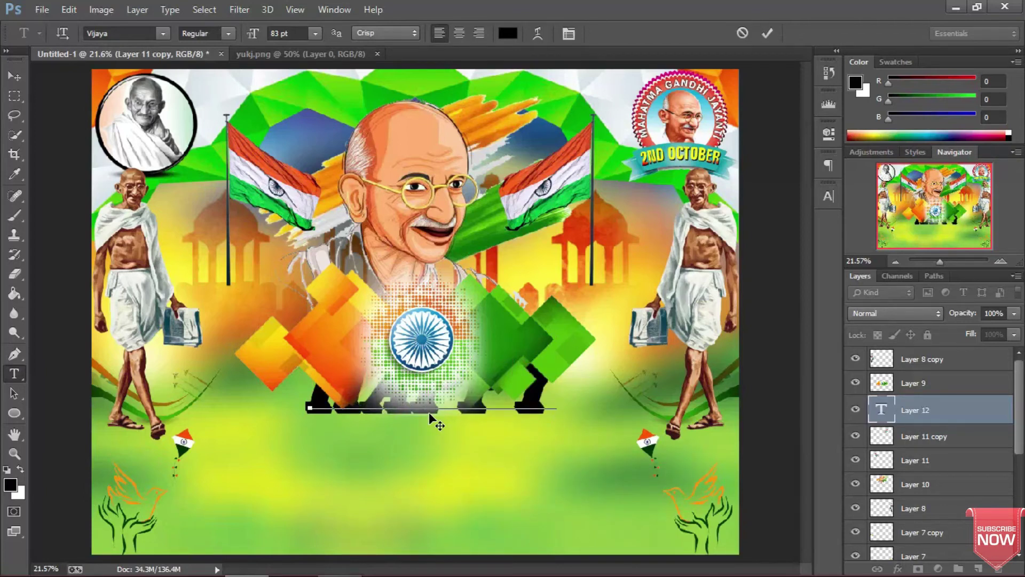
left_click(945, 410)
key("v")
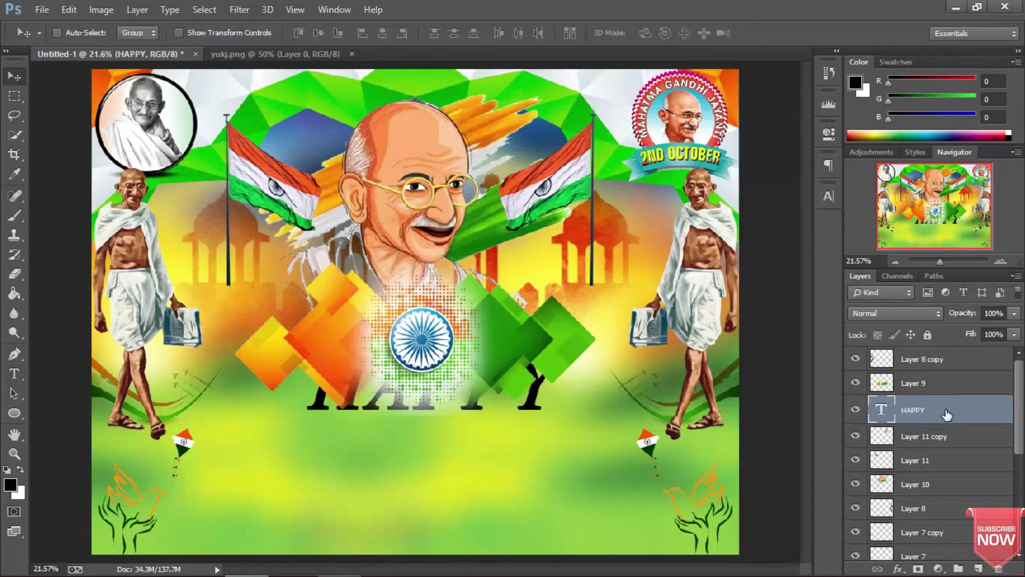
left_click_drag(948, 410, 945, 354)
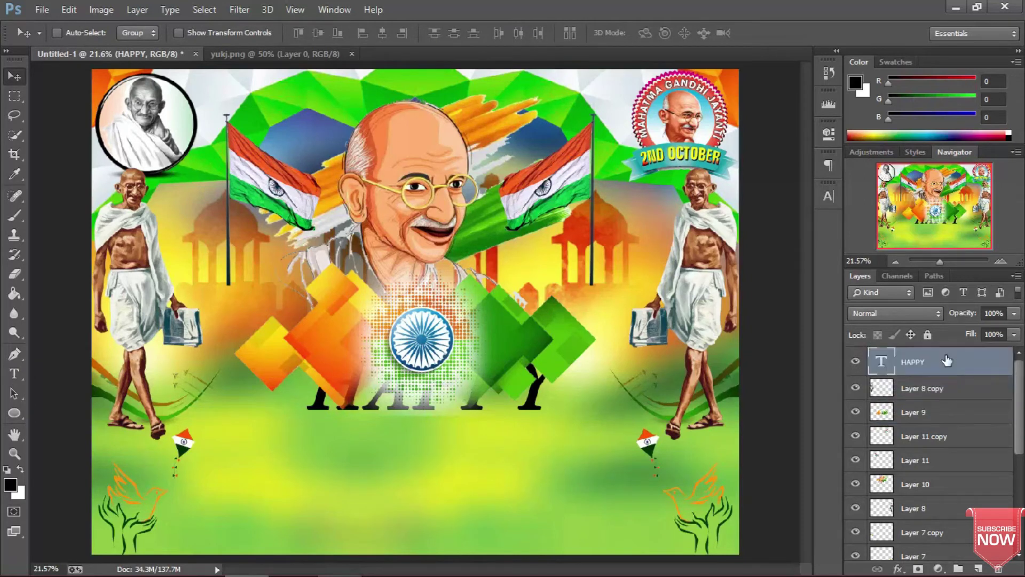
left_click_drag(468, 381, 458, 381)
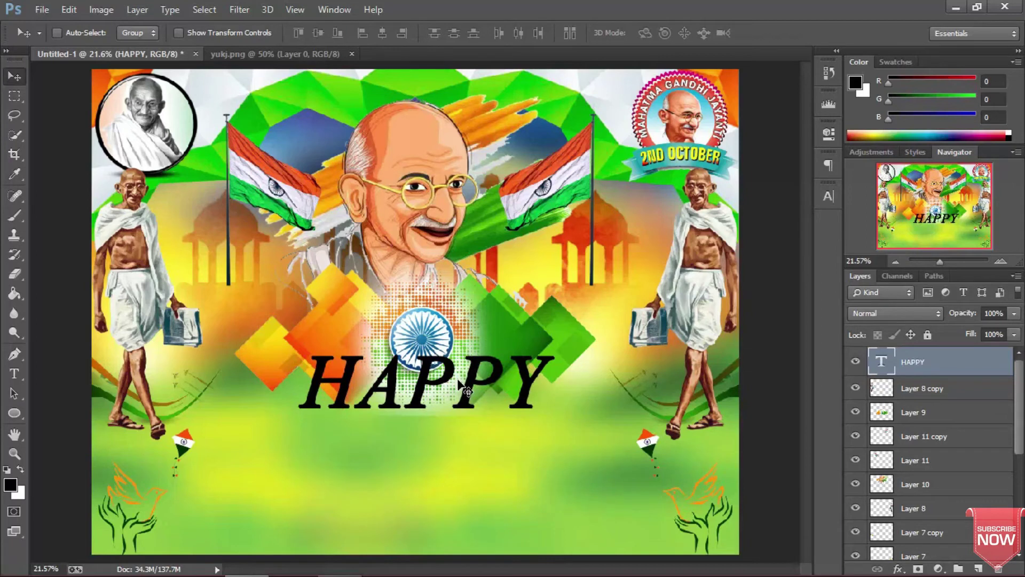
Add a second text line 'GANDHI' below HAPPY.
key("t")
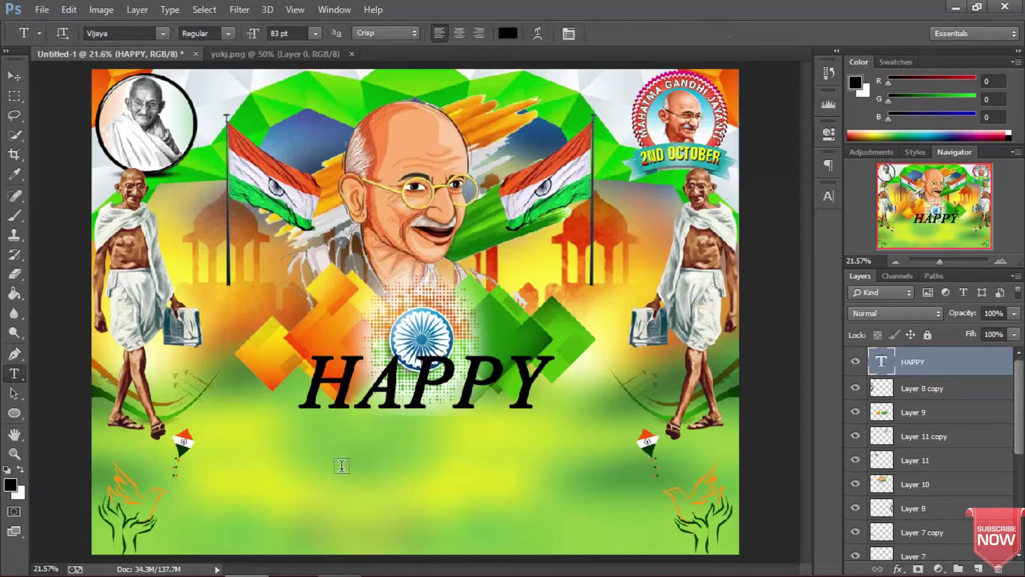
left_click(286, 455)
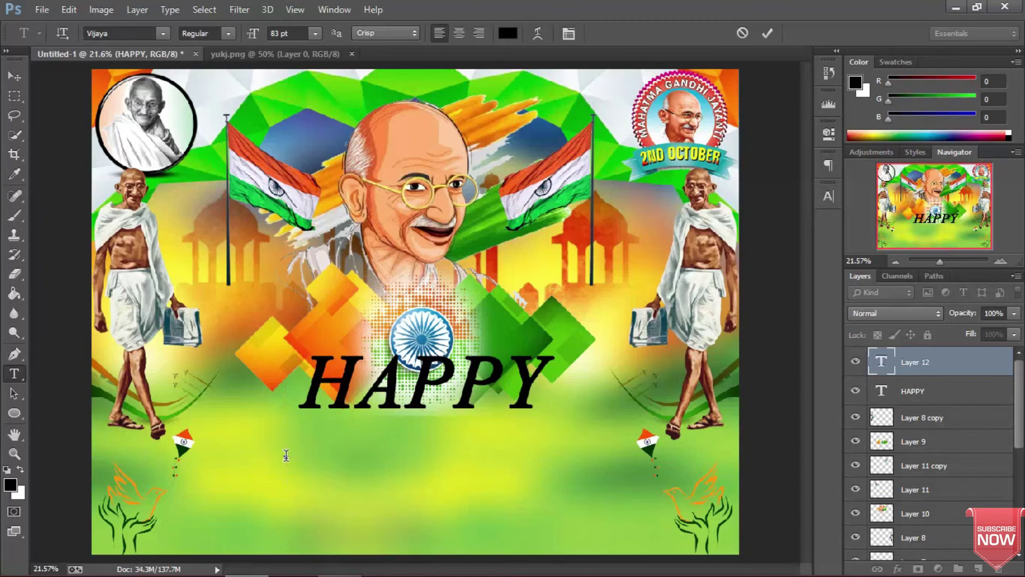
type("G")
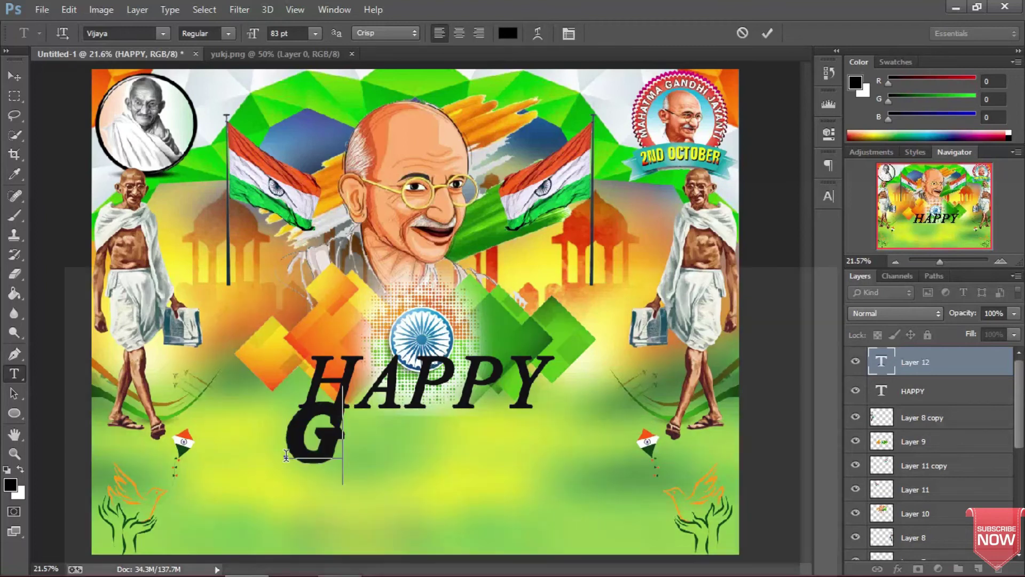
type("A")
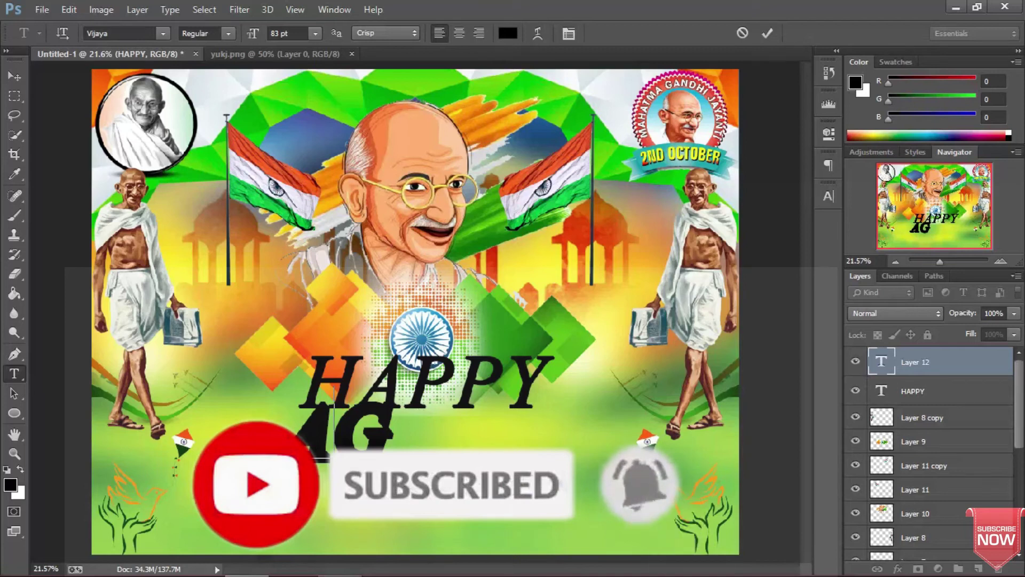
key("BackSpace")
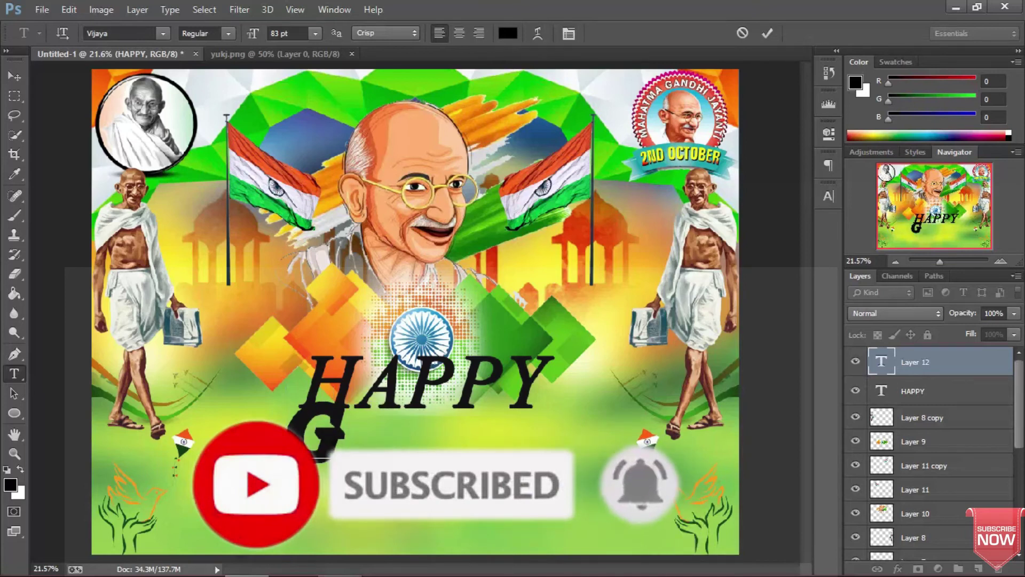
key("Right")
type("A")
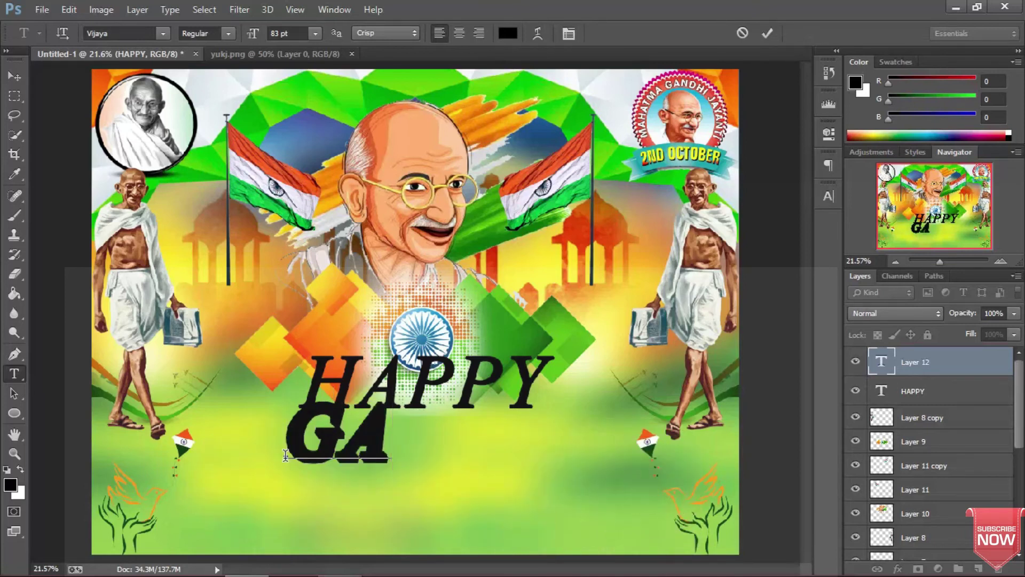
type("N")
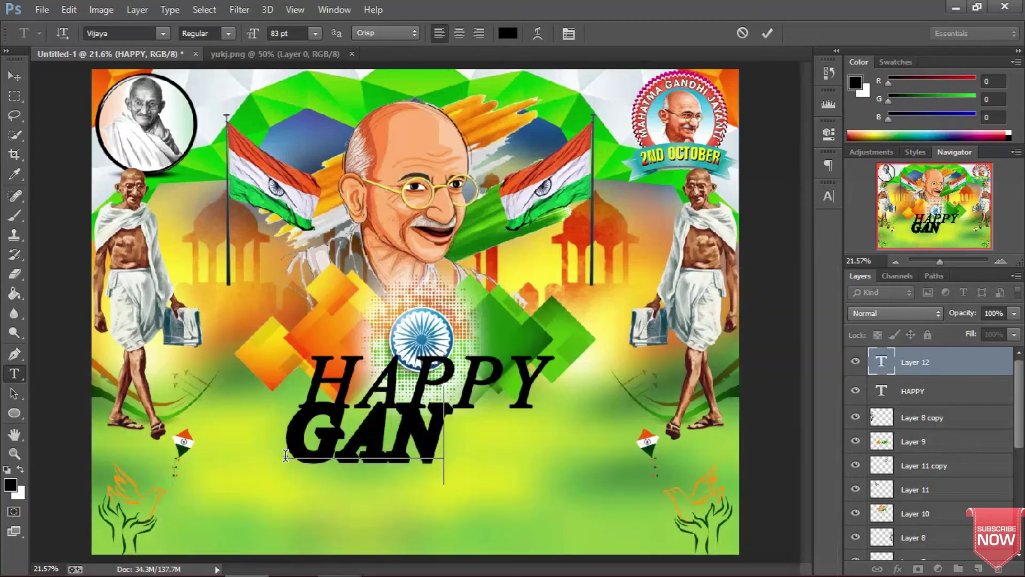
type("D")
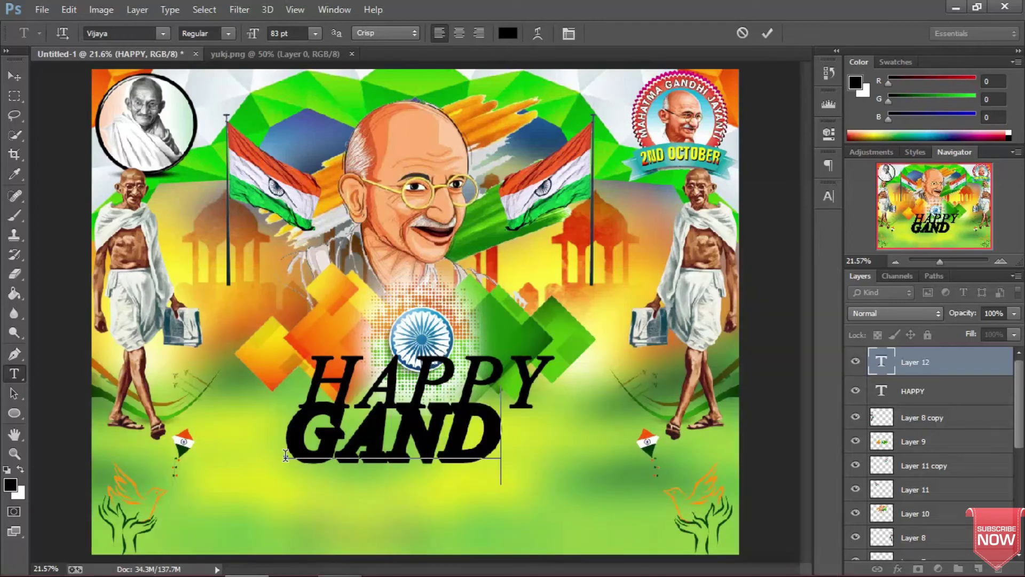
type("HI")
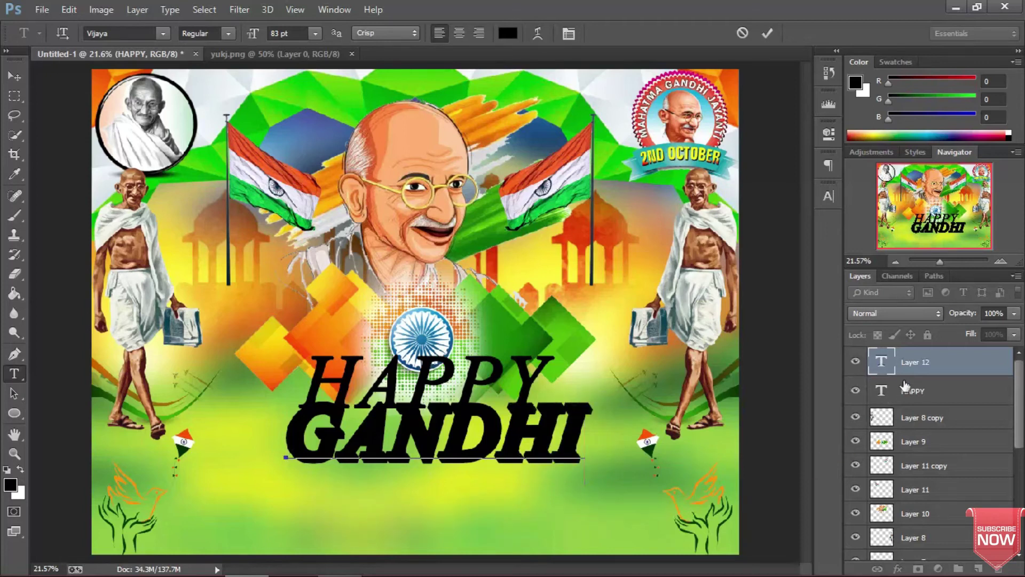
left_click(928, 367)
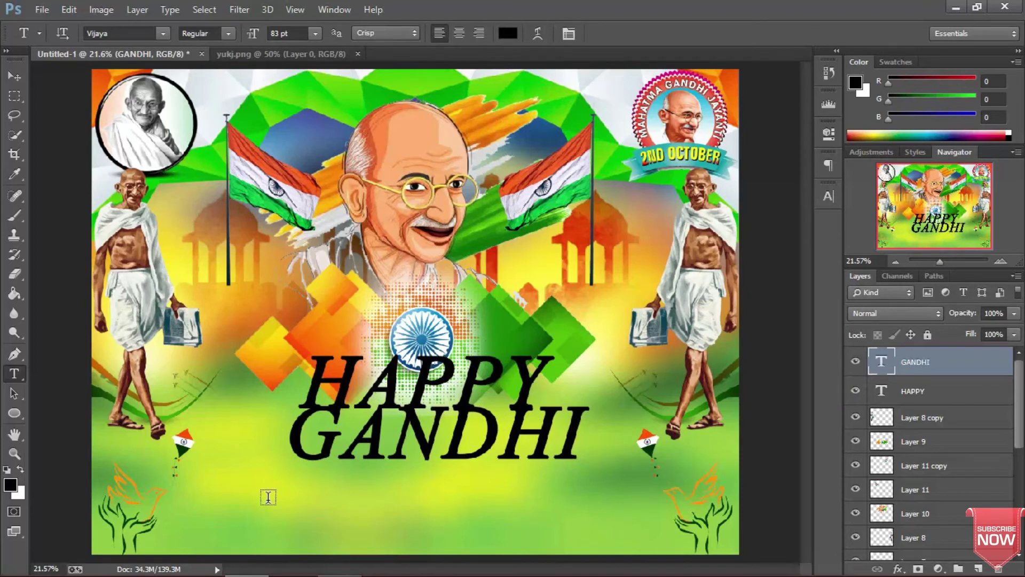
Add a third text line 'JAYANTI' below GANDHI.
left_click(296, 503)
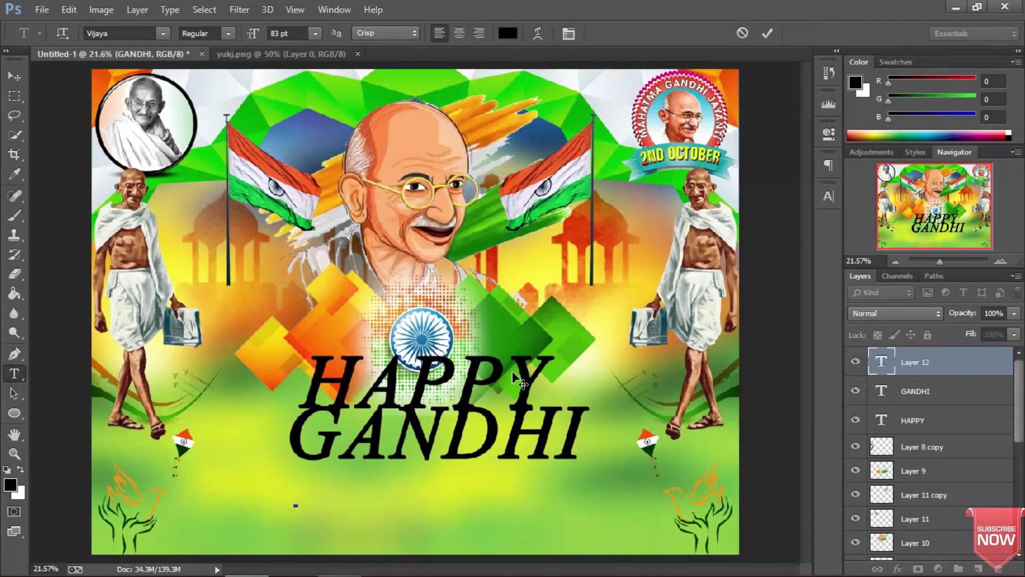
type("J")
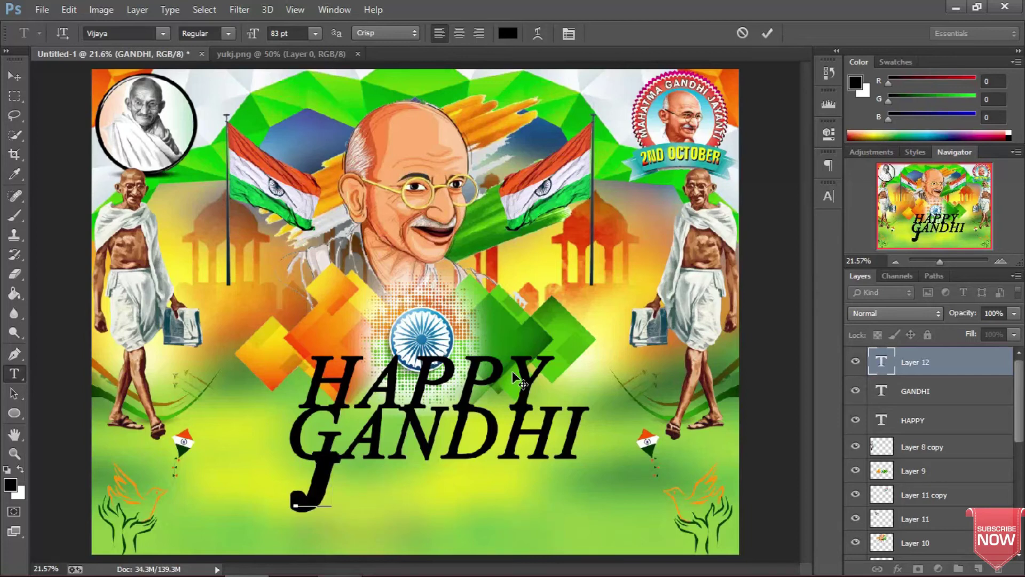
type("AY")
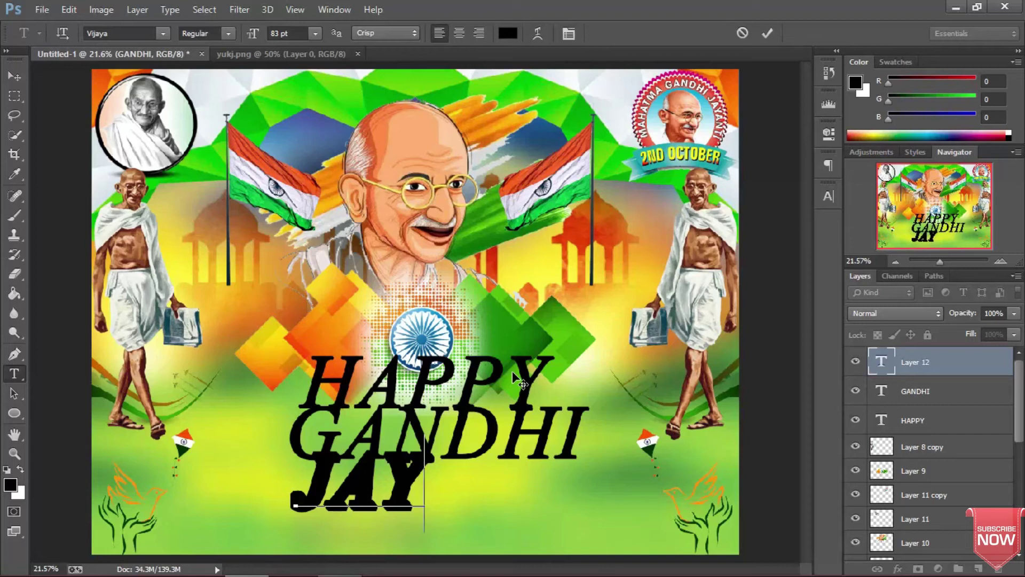
type("AN")
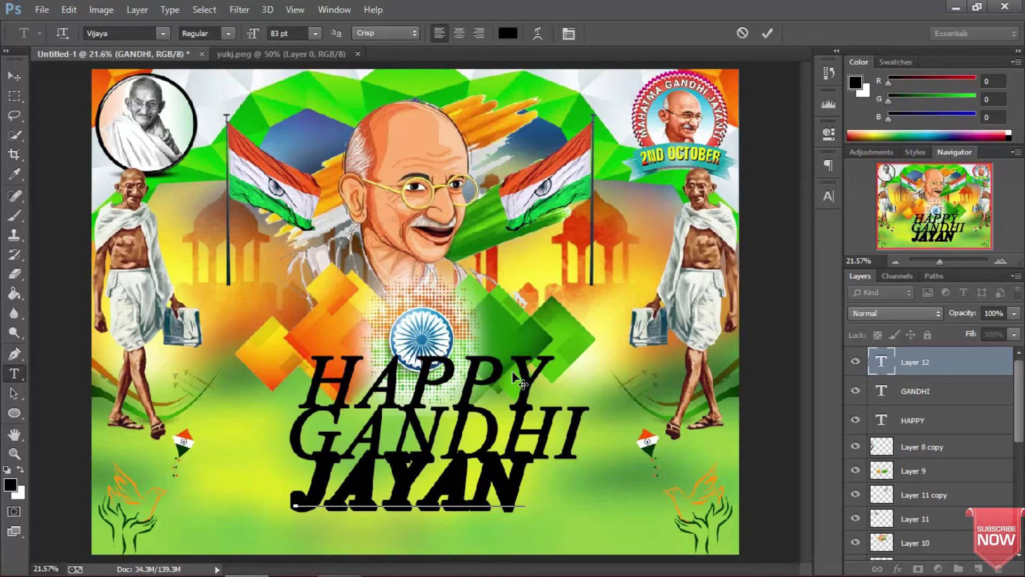
type("T")
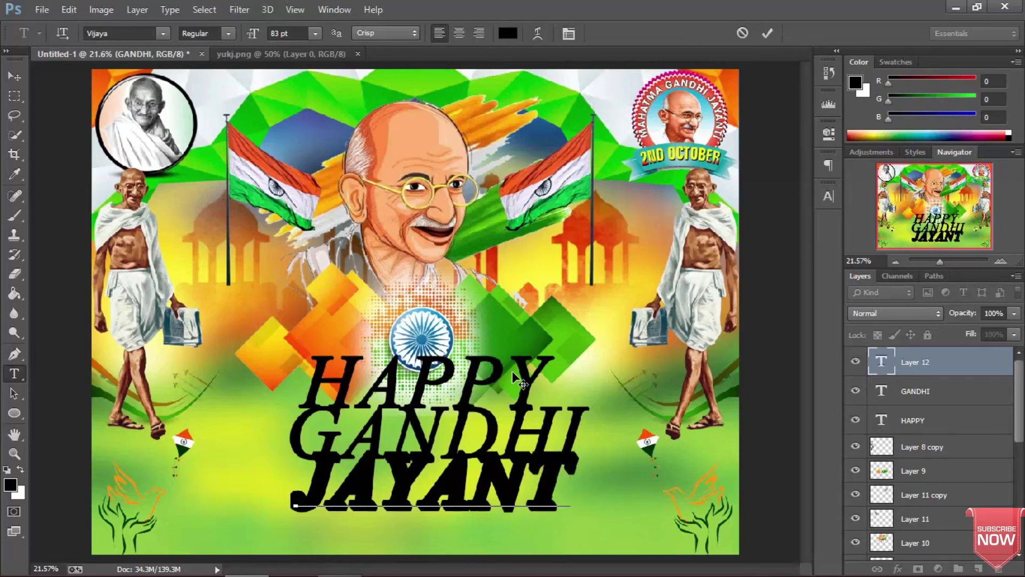
type("I")
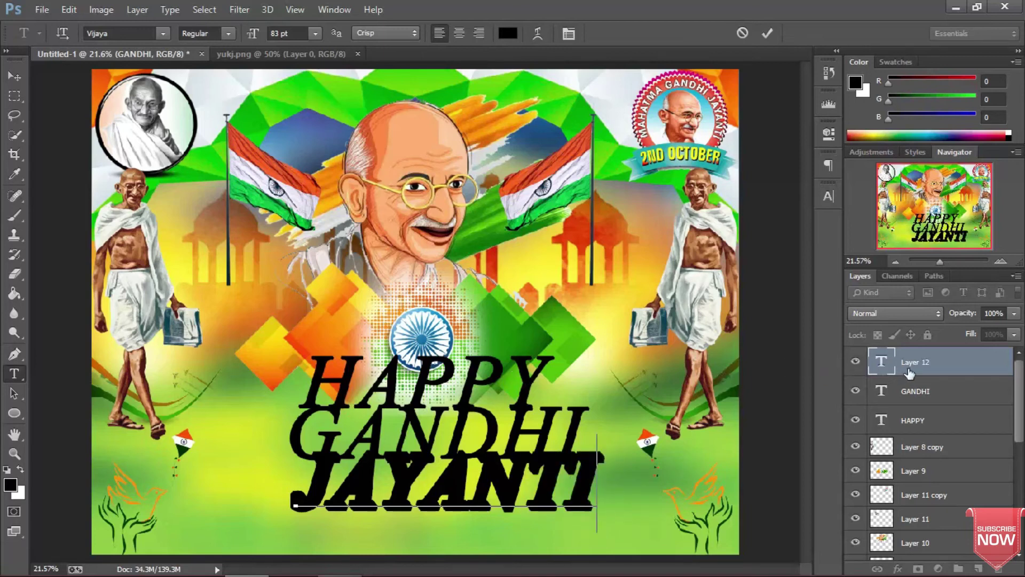
left_click(951, 361)
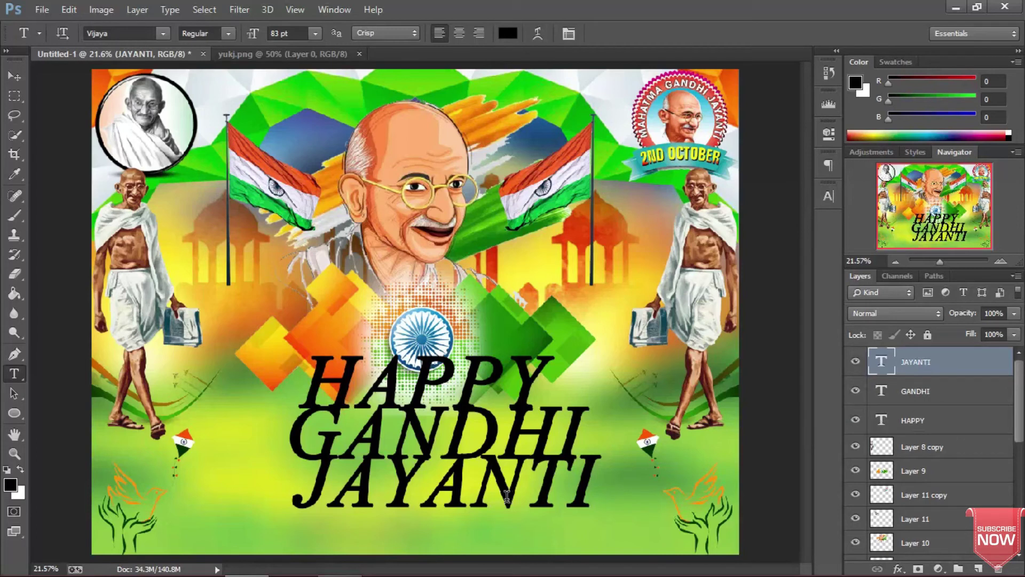
Move JAYANTI lower-left and scale it proportionally to 86%.
key("v")
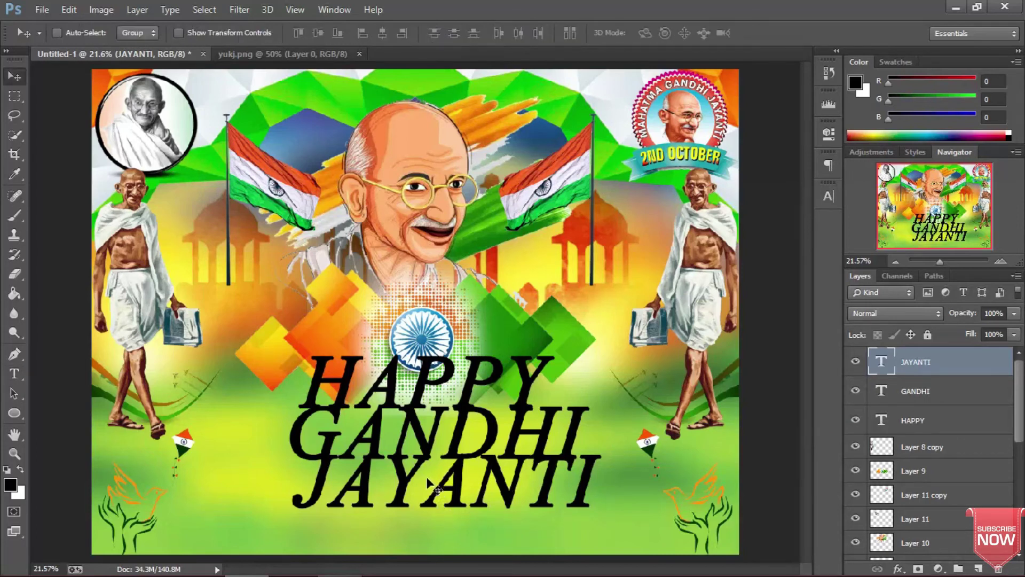
left_click_drag(427, 478, 406, 518)
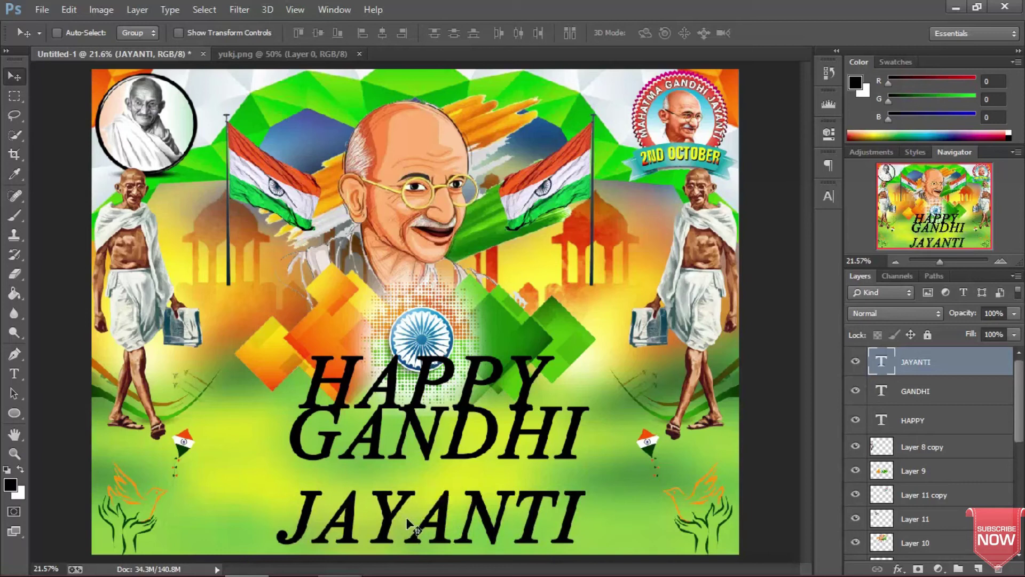
key("ctrl+t")
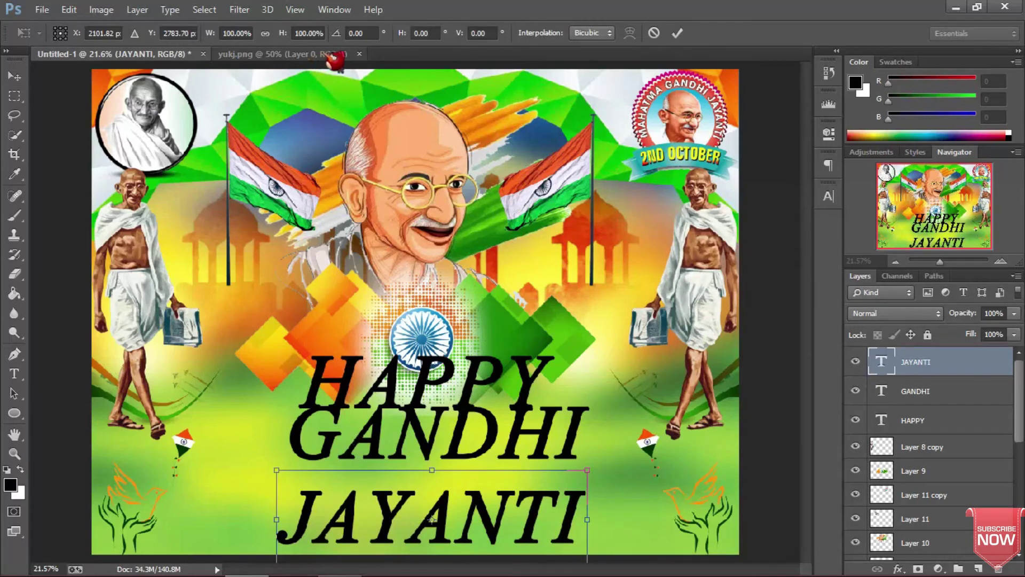
left_click(270, 34)
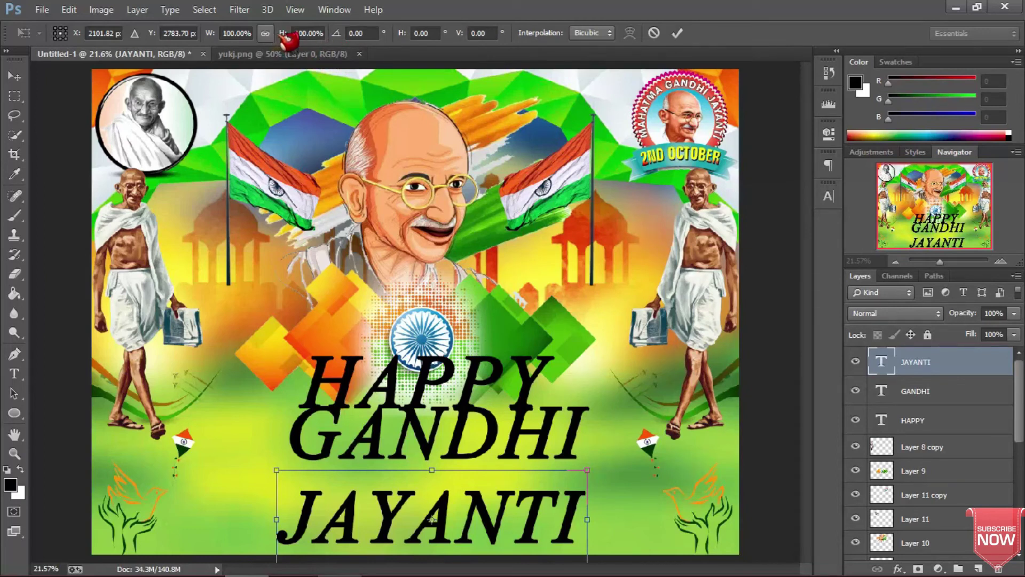
left_click_drag(279, 37, 272, 35)
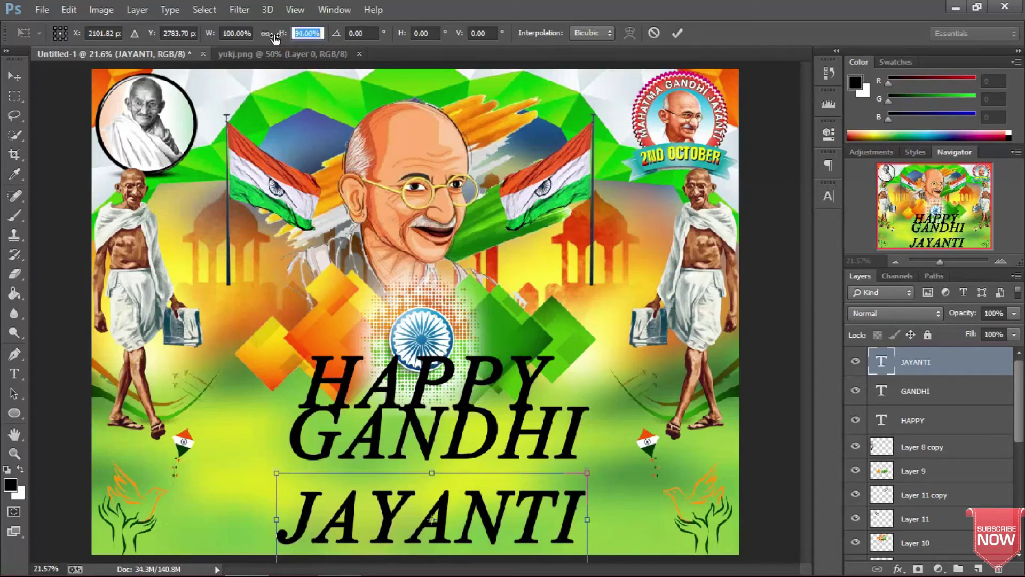
left_click(270, 37)
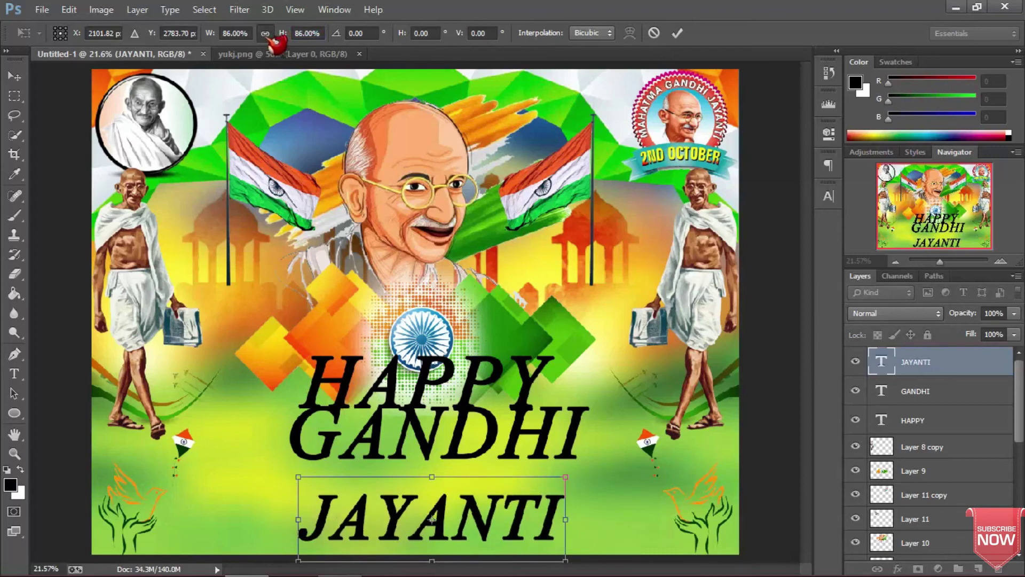
key("Return")
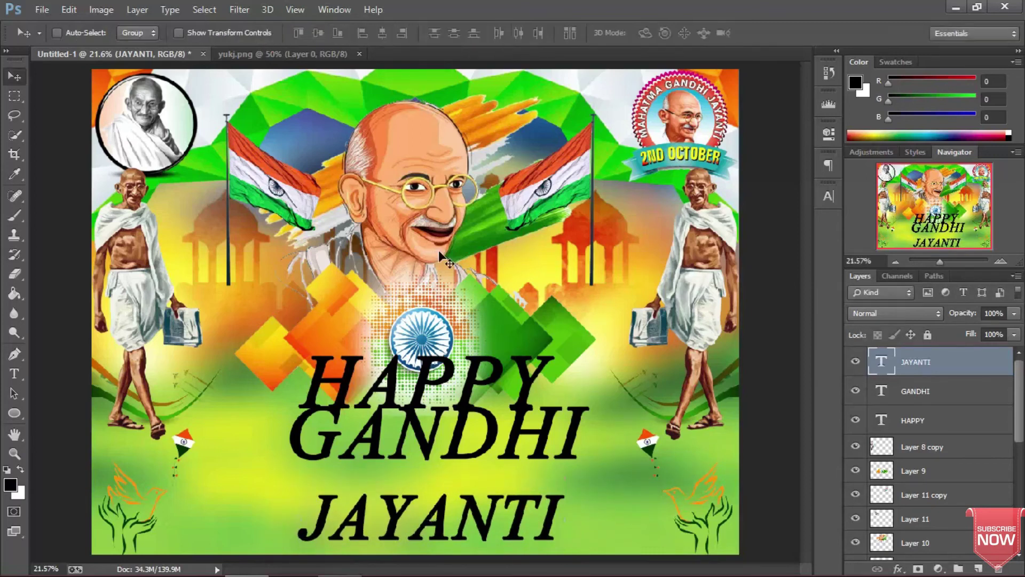
Scale GANDHI proportionally to 114% and move it down toward JAYANTI.
left_click(909, 391)
key("ctrl+t")
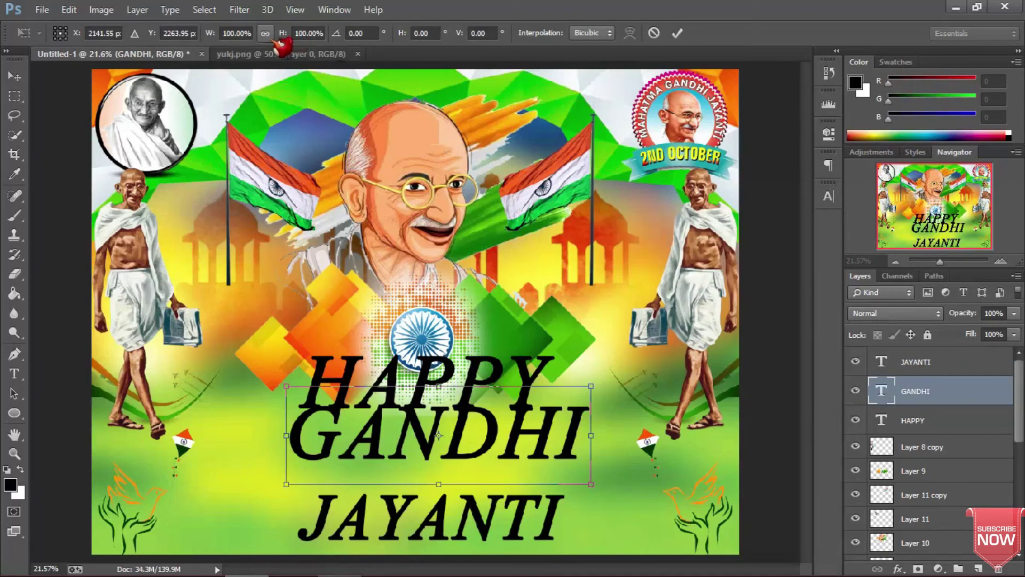
left_click_drag(280, 42, 283, 38)
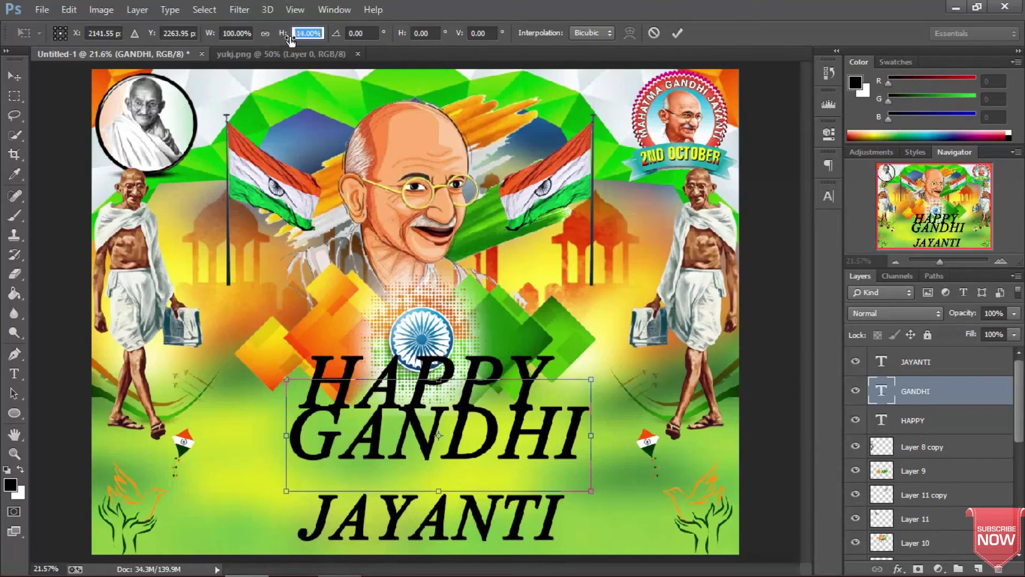
left_click(265, 33)
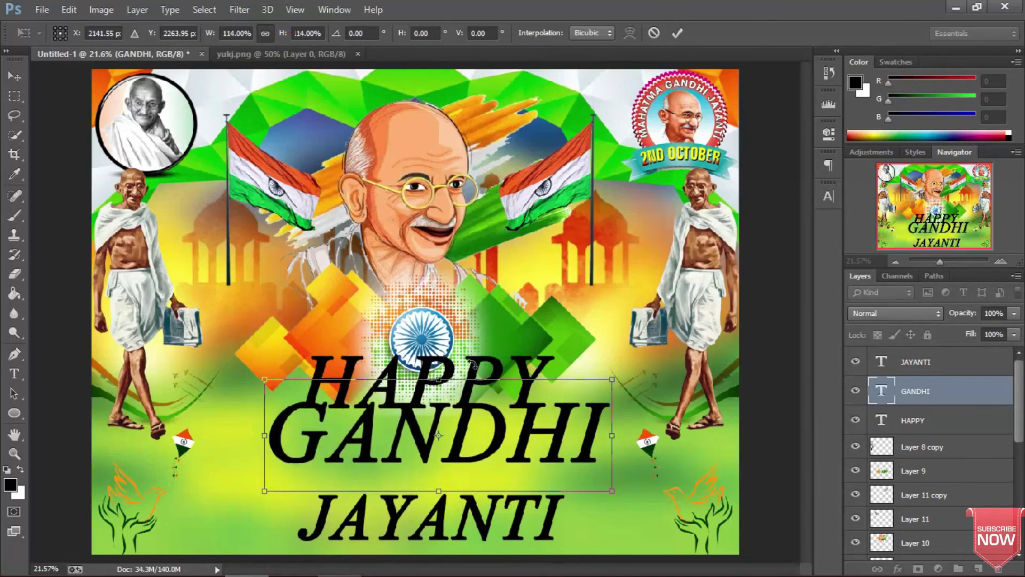
left_click_drag(501, 427, 498, 447)
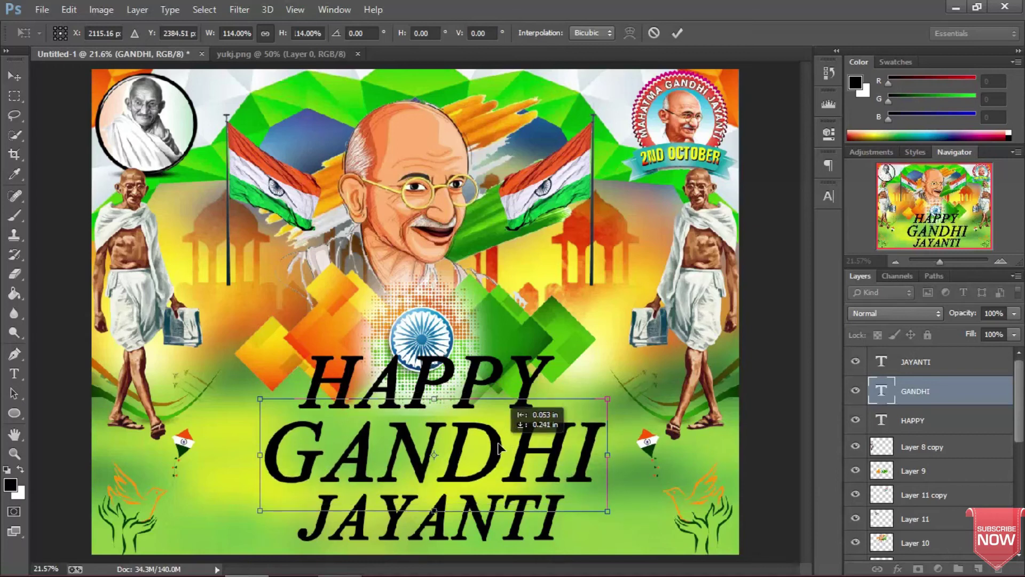
key("Return")
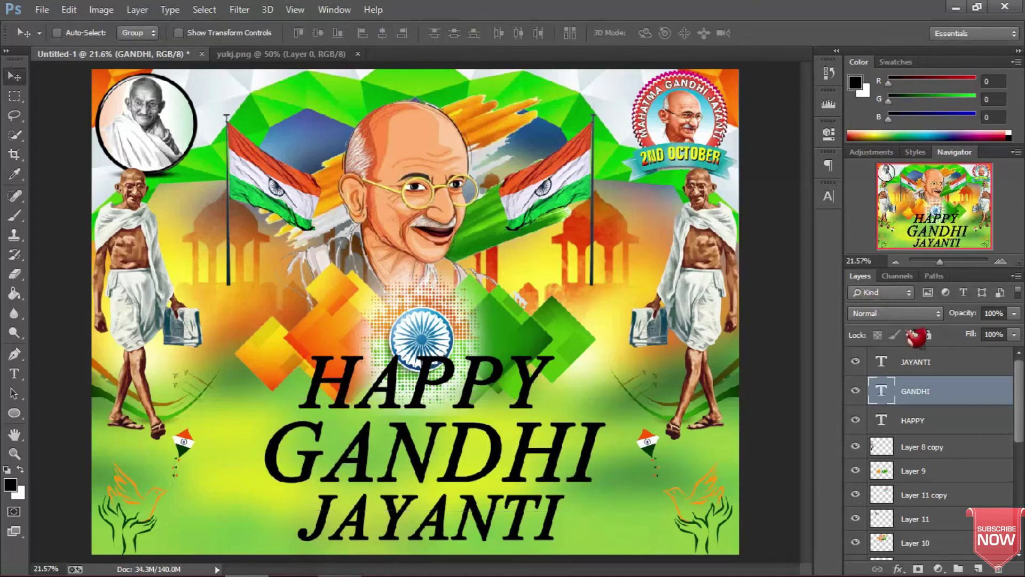
Select the HAPPY text layer and nudge it slightly right.
left_click(933, 425)
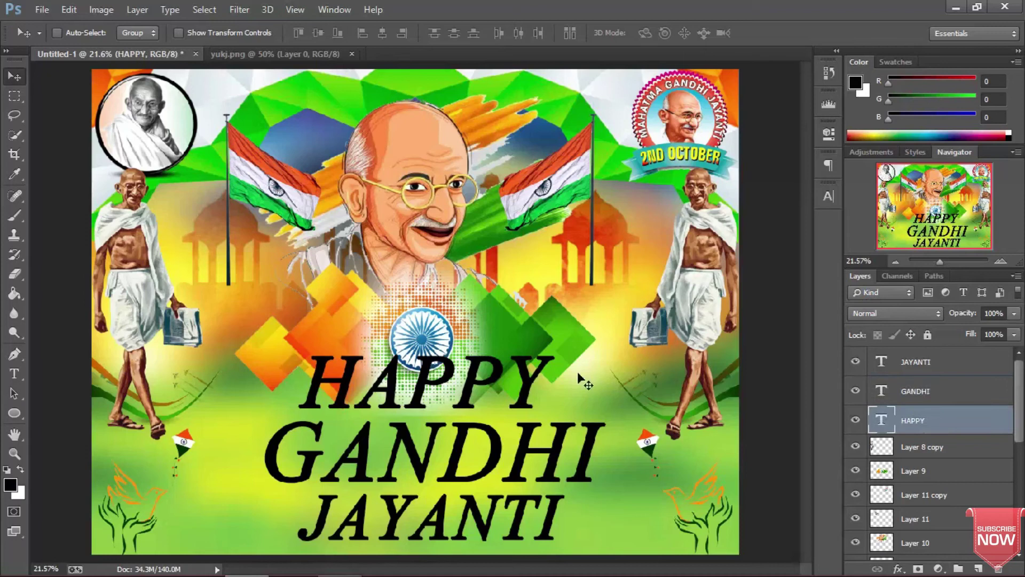
right_click(459, 389)
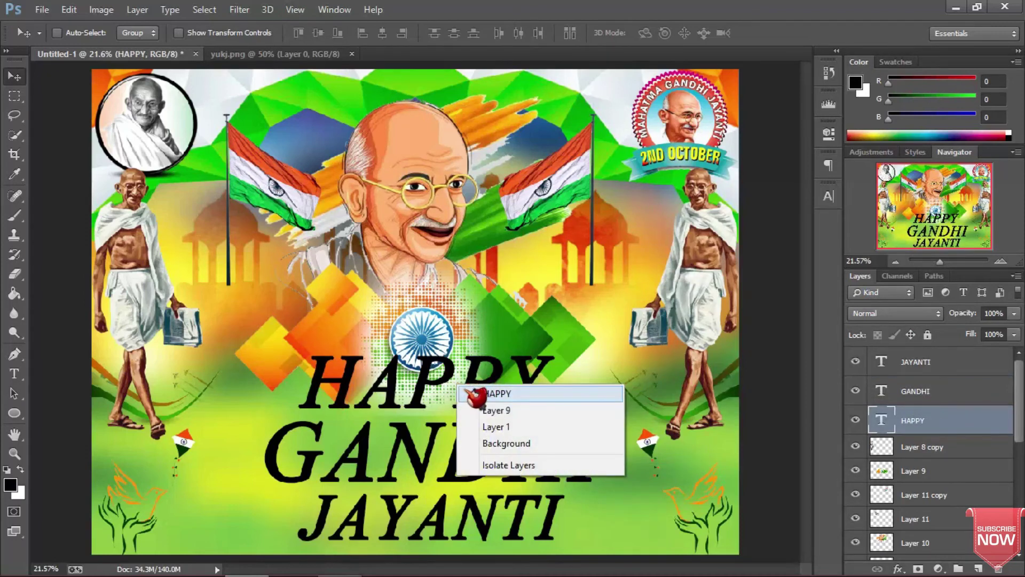
left_click(470, 393)
left_click_drag(463, 394, 479, 391)
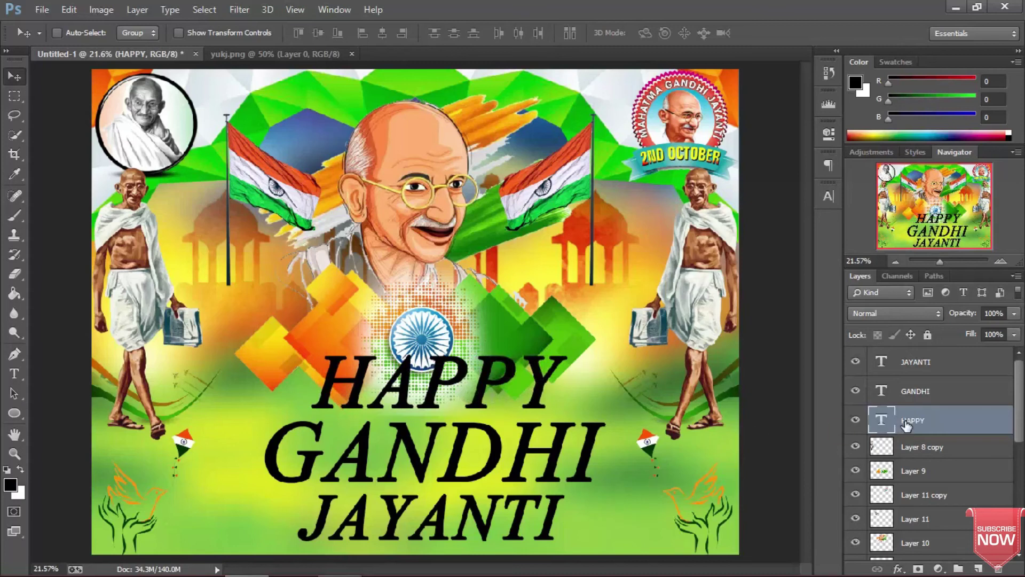
Give HAPPY a Gradient Overlay and a 10 px black Stroke layer style.
double_click(1003, 421)
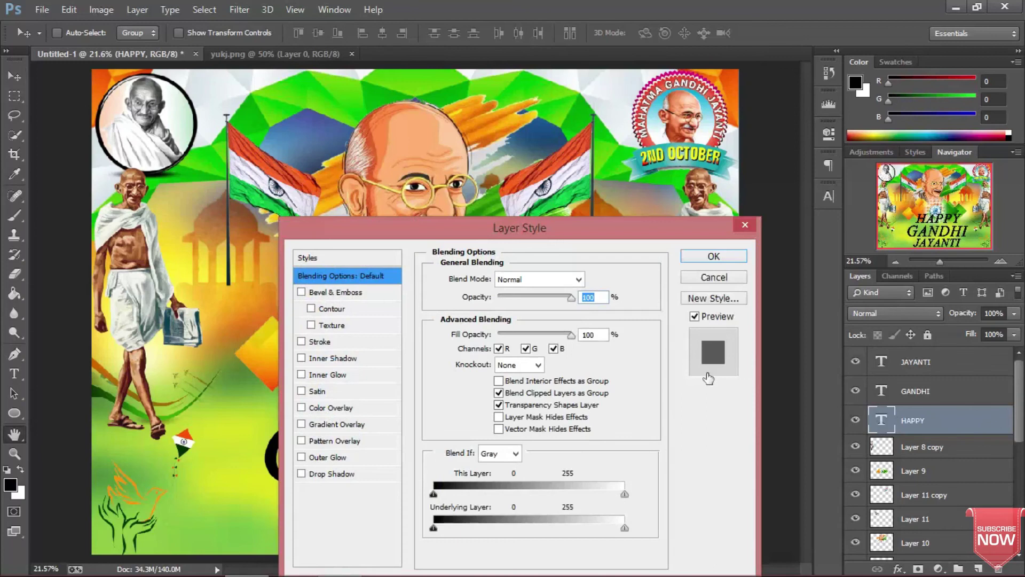
left_click(302, 407)
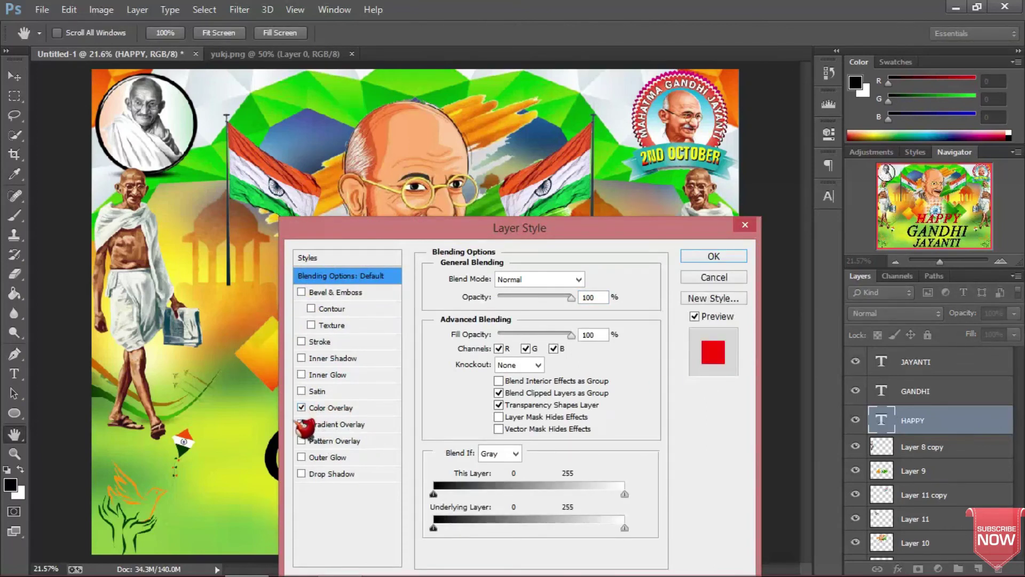
left_click(302, 424)
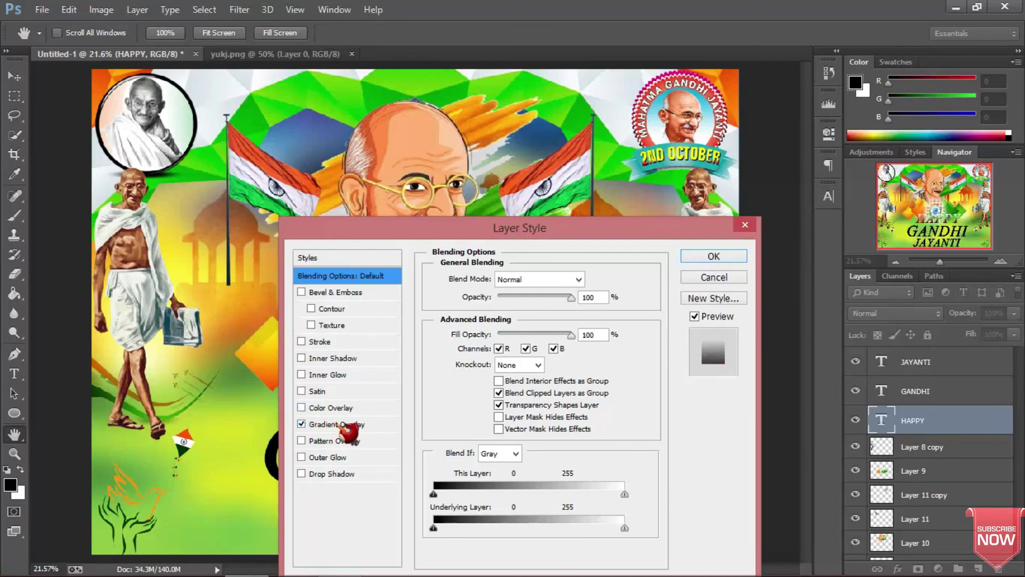
mouse_move(544, 240)
left_mouse_down()
mouse_move(733, 115)
mouse_move(723, 121)
left_mouse_up()
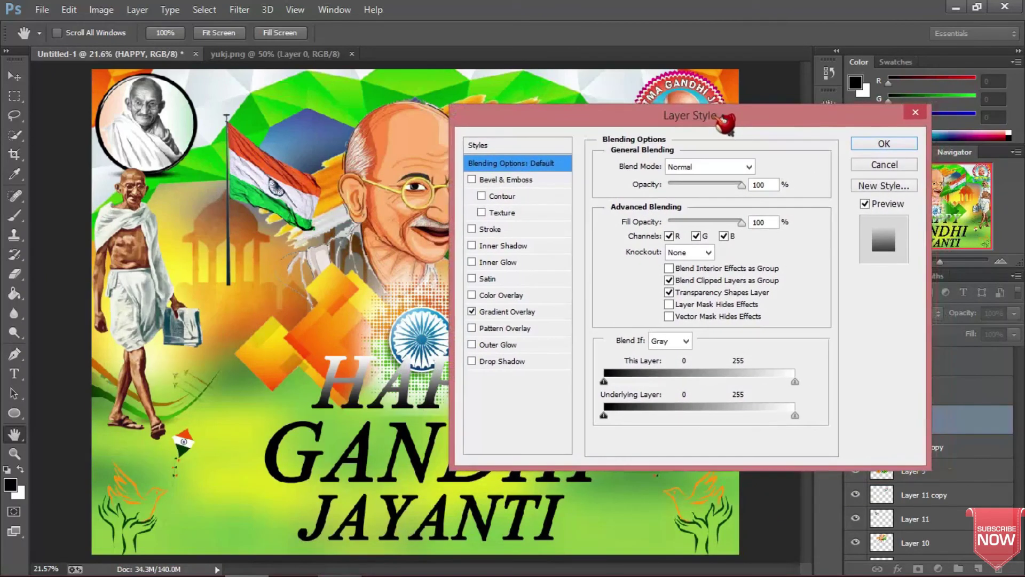
left_click(471, 229)
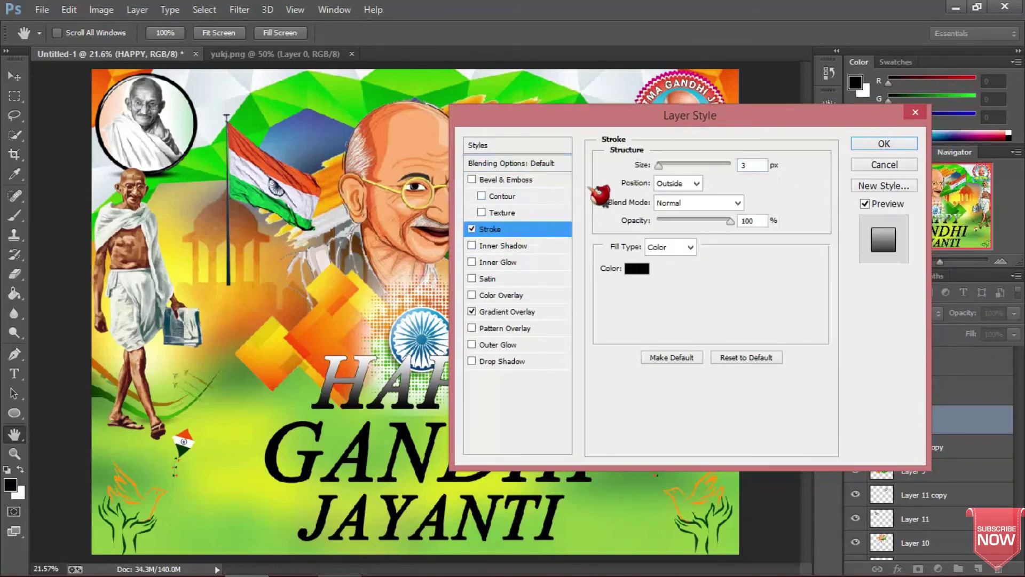
left_click_drag(642, 168, 666, 170)
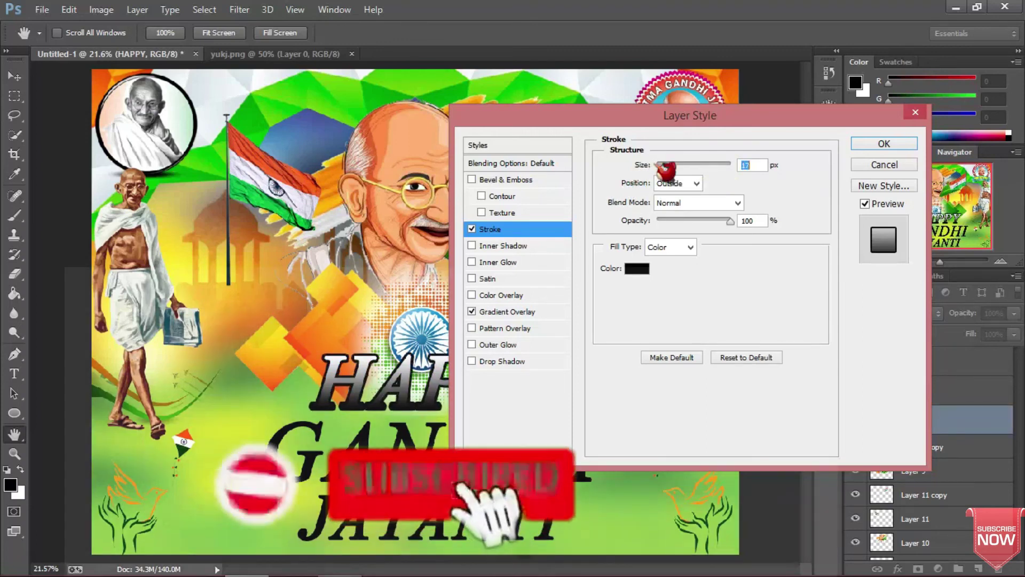
key("Return")
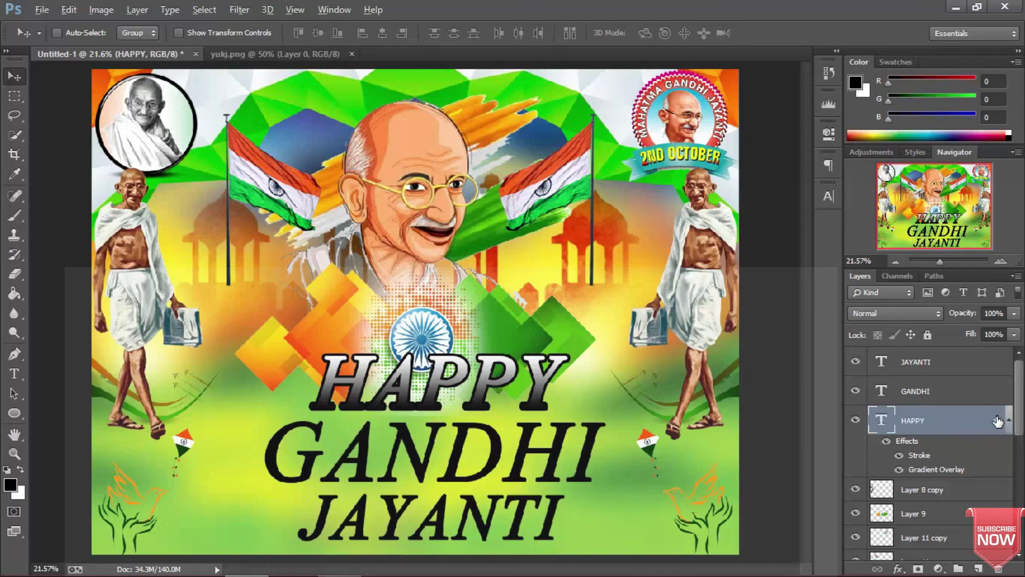
Copy HAPPY's gradient and stroke effects to GANDHI and JAYANTI, collapsing each effects list.
left_click_drag(997, 422, 997, 363)
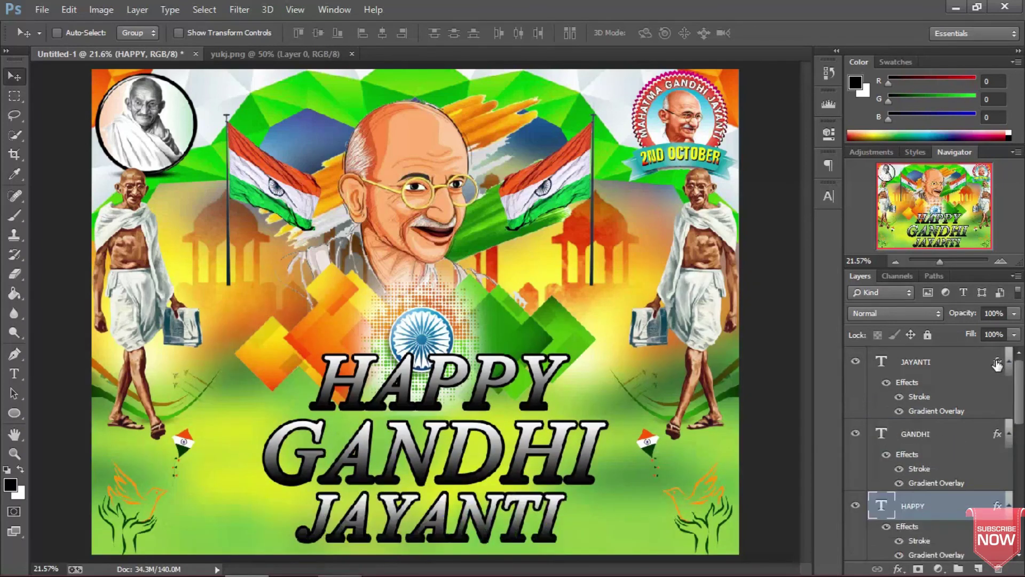
left_click(1009, 362)
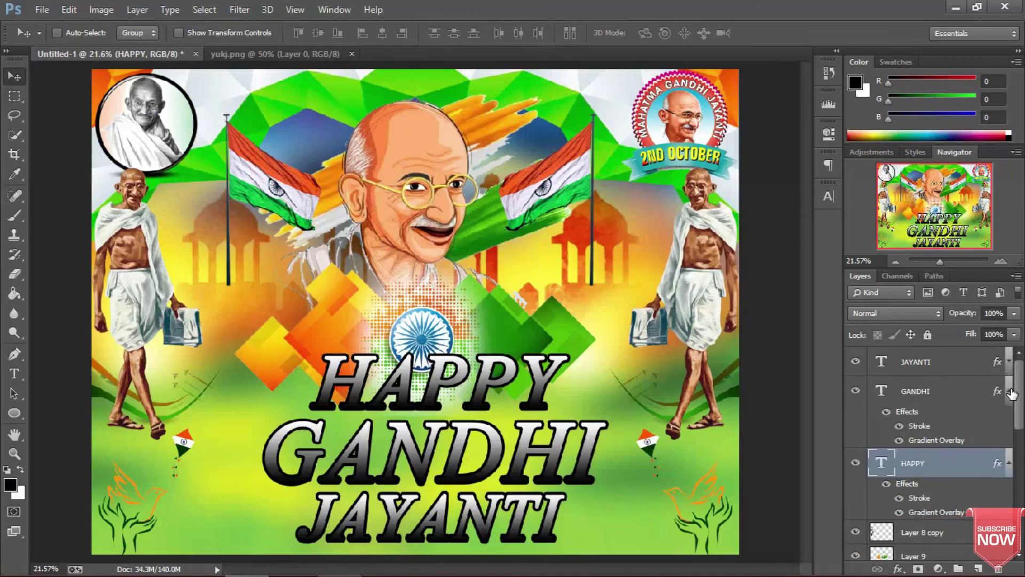
left_click(1009, 391)
left_click(1009, 420)
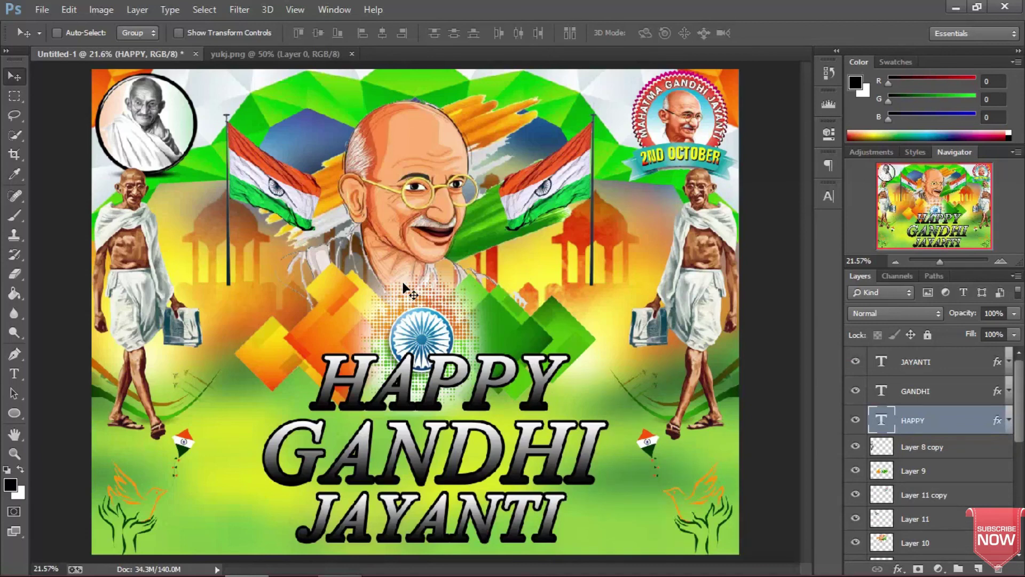
Zoom the poster to 25% and choose File > Save As.
key("ctrl+minus")
key("ctrl+minus")
key("ctrl+minus")
key("ctrl+plus")
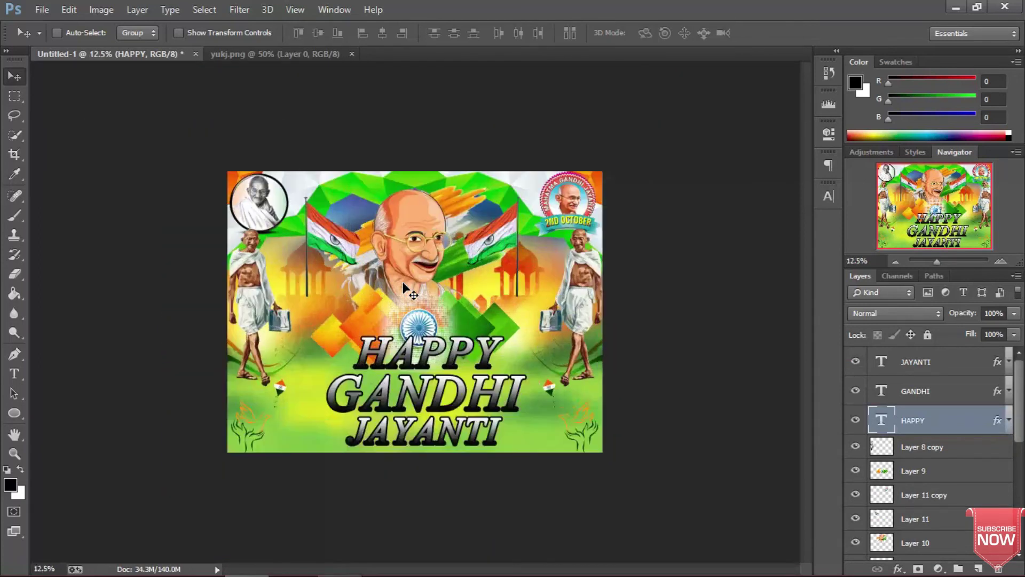
key("ctrl+plus")
key("ctrl+plus")
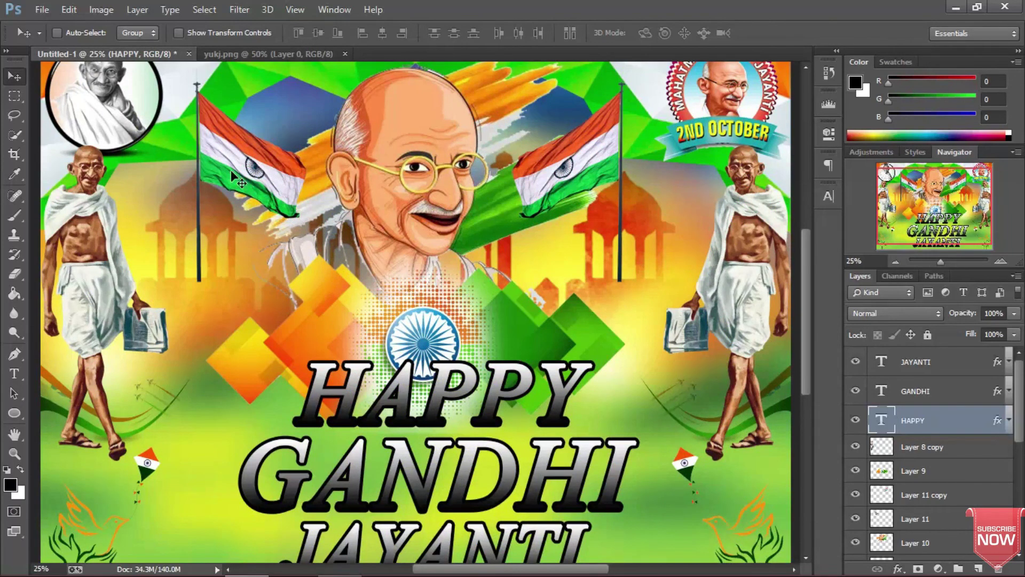
left_click(41, 9)
left_click(112, 150)
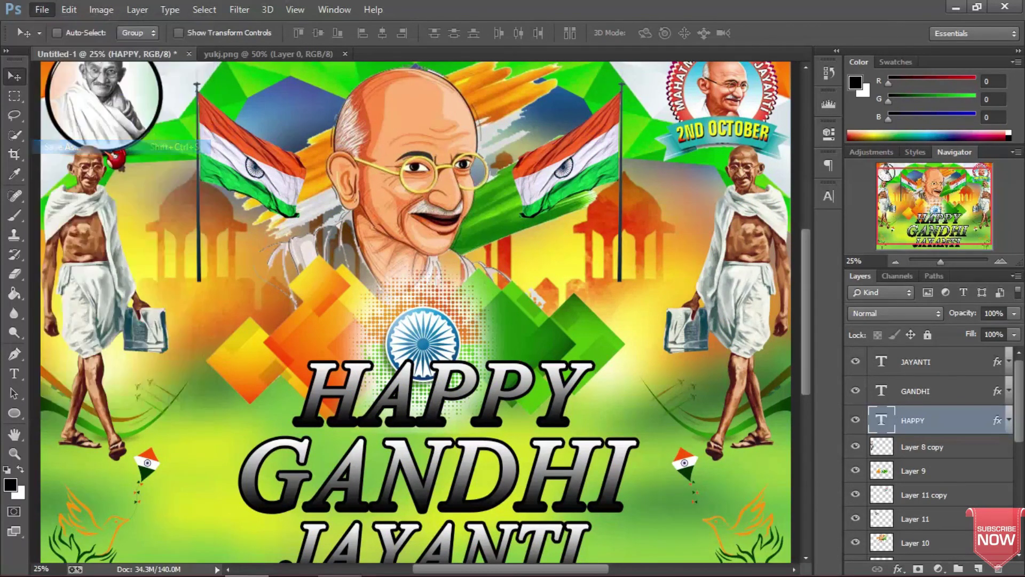